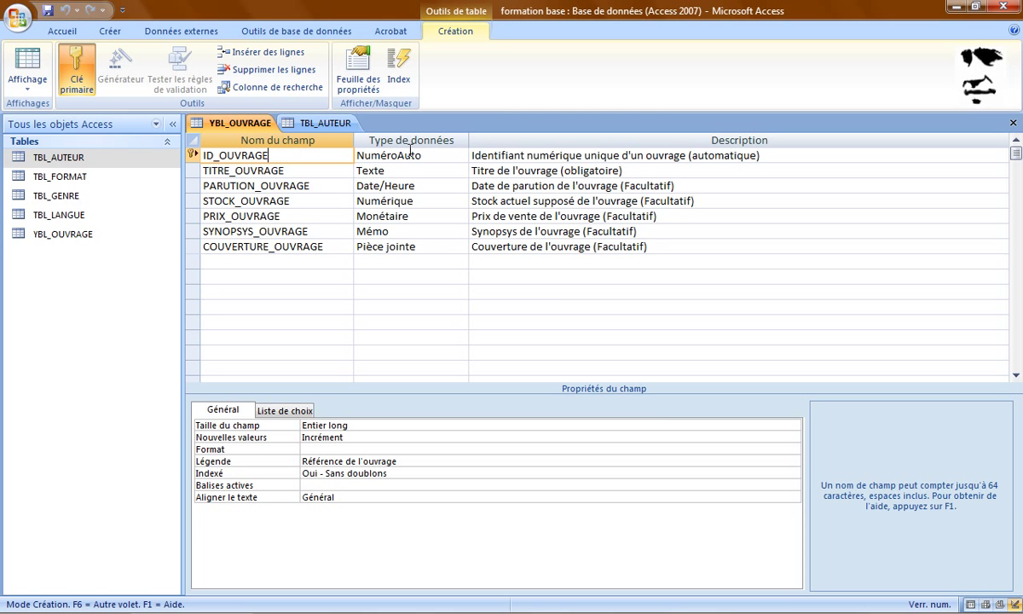
# Set the format of the PARUTION_OUVRAGE field to "Date, complet".
pyautogui.click(352, 174)
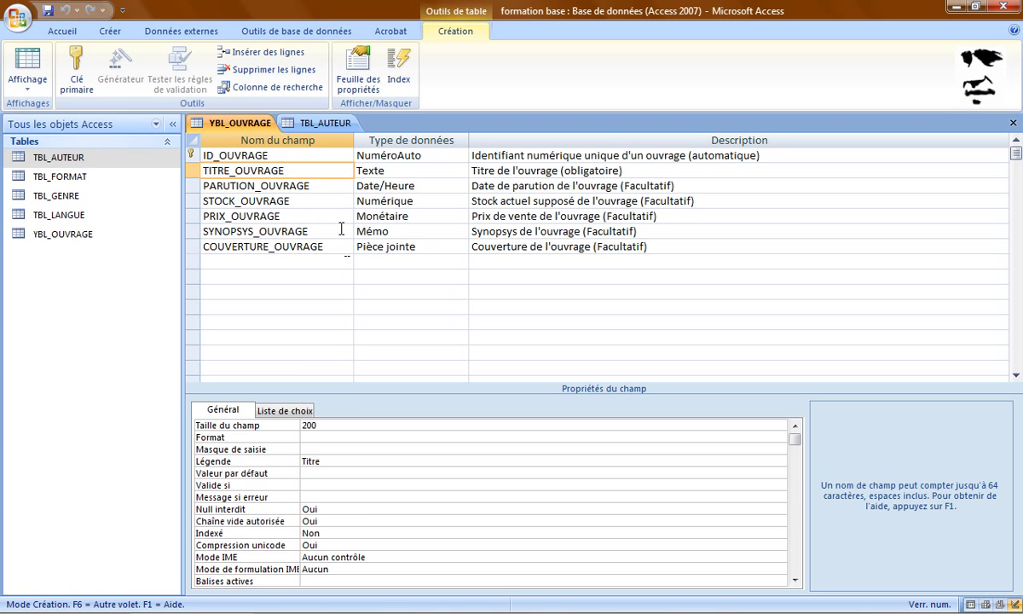
pyautogui.click(331, 184)
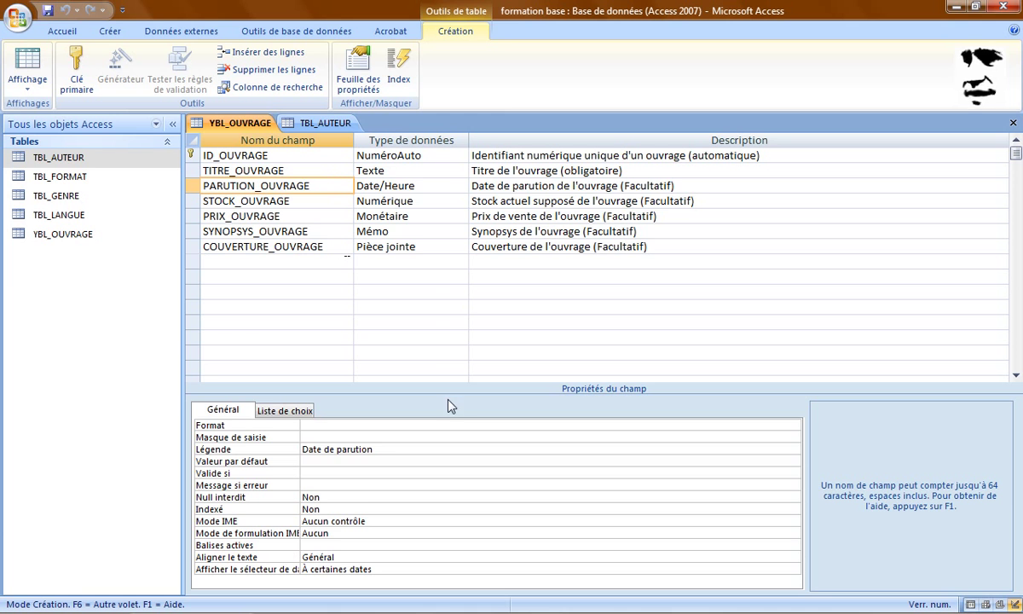
pyautogui.click(348, 424)
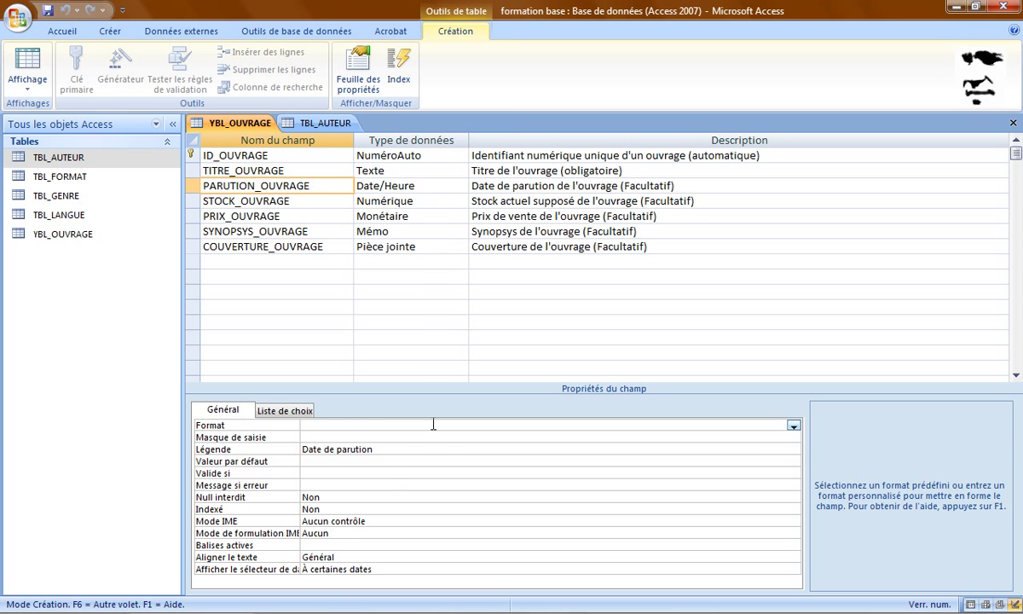
pyautogui.click(793, 425)
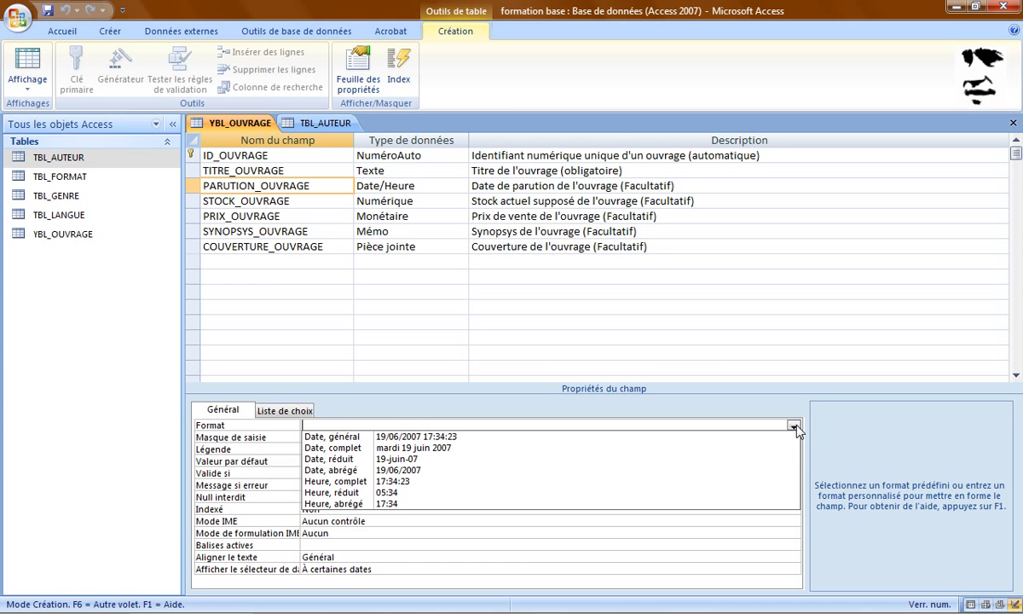
pyautogui.click(718, 449)
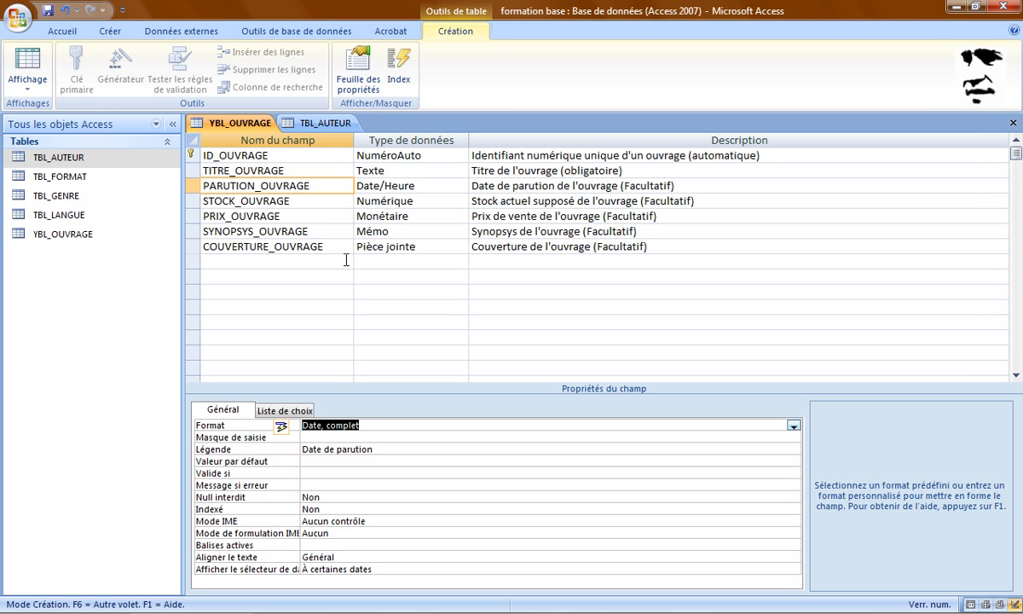
# Set the field size of STOCK_OUVRAGE to Entier.
pyautogui.click(338, 195)
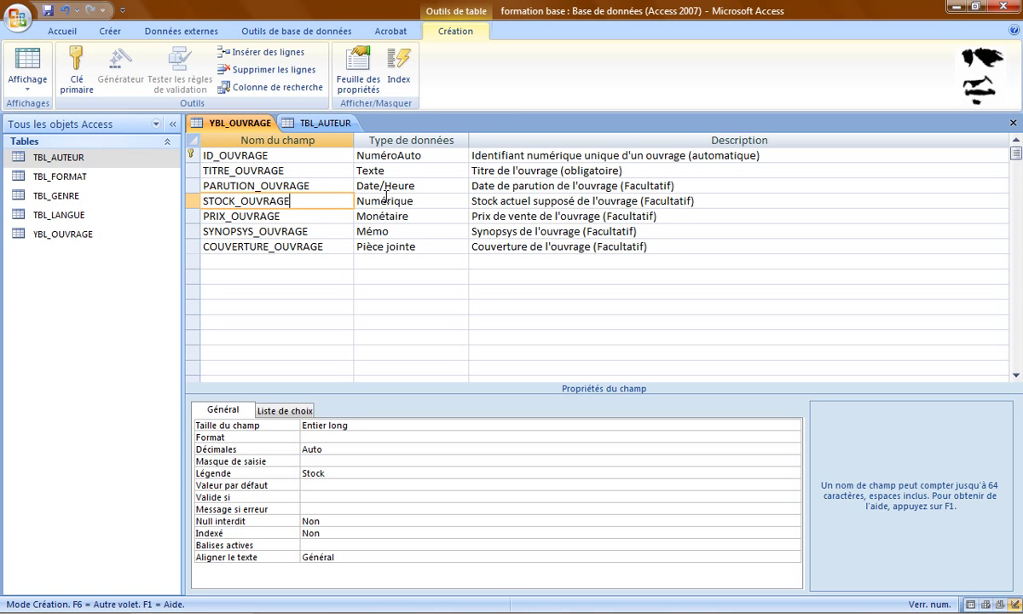
pyautogui.click(401, 425)
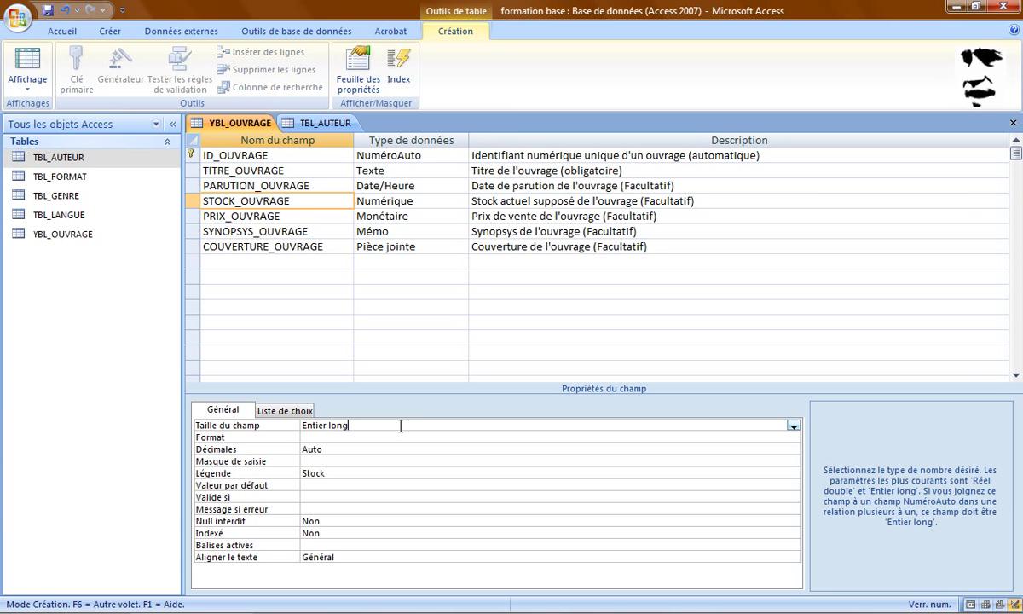
pyautogui.click(793, 426)
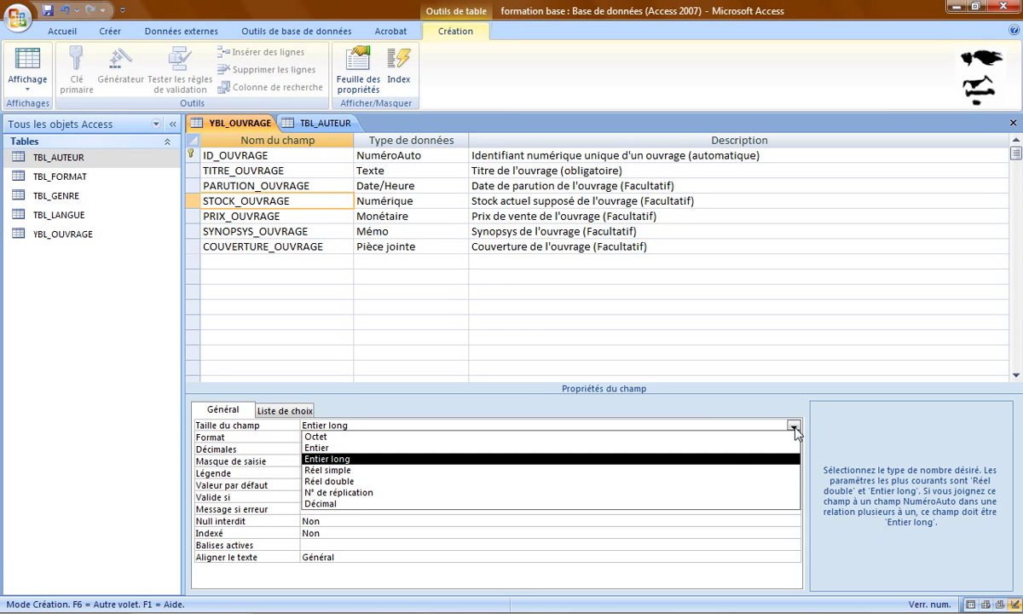
pyautogui.click(691, 450)
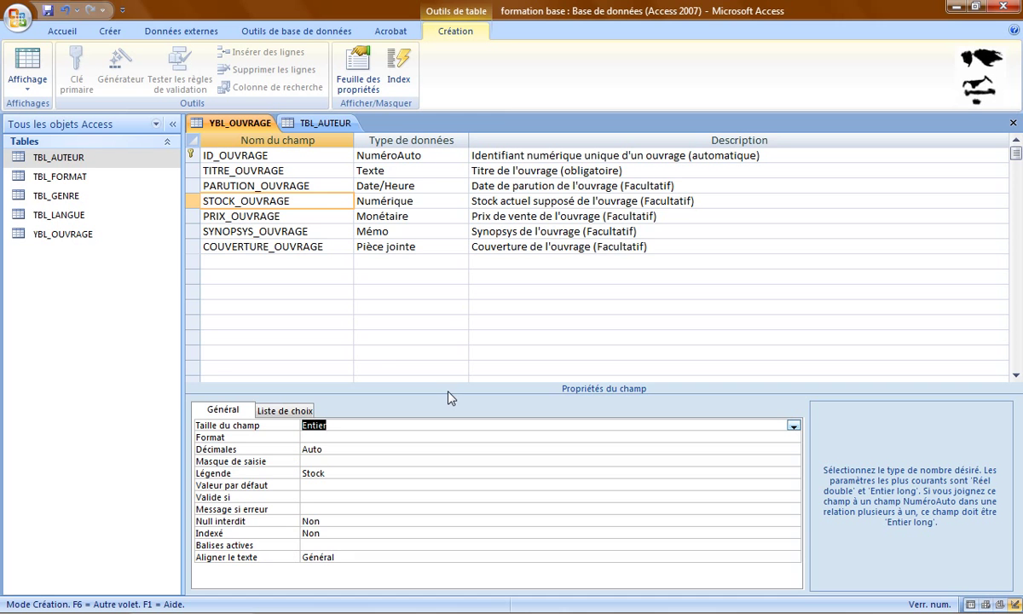
# Examine the predefined number formats available for the PRIX_OUVRAGE field.
pyautogui.click(322, 215)
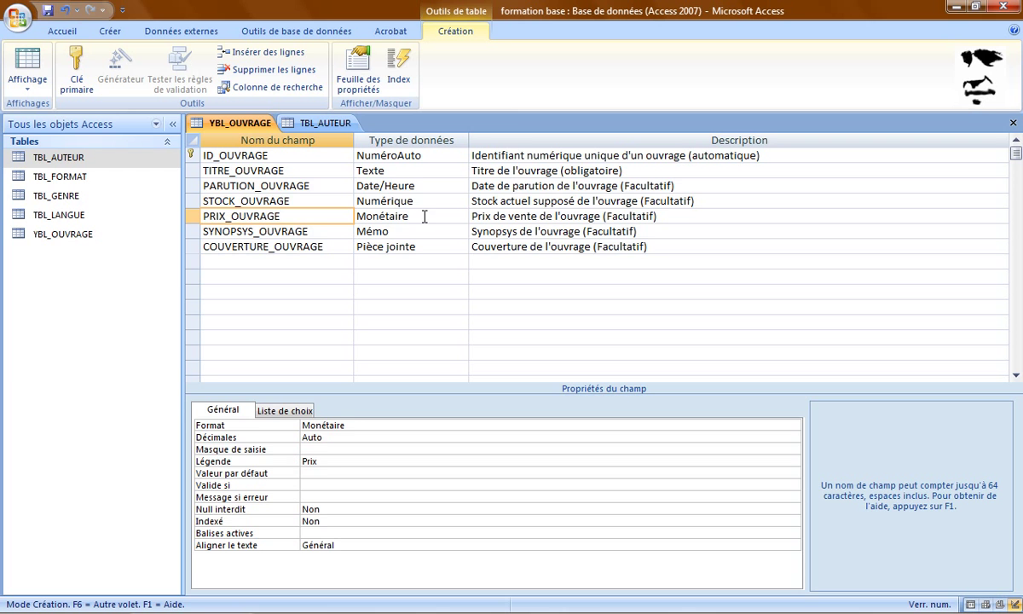
pyautogui.click(359, 423)
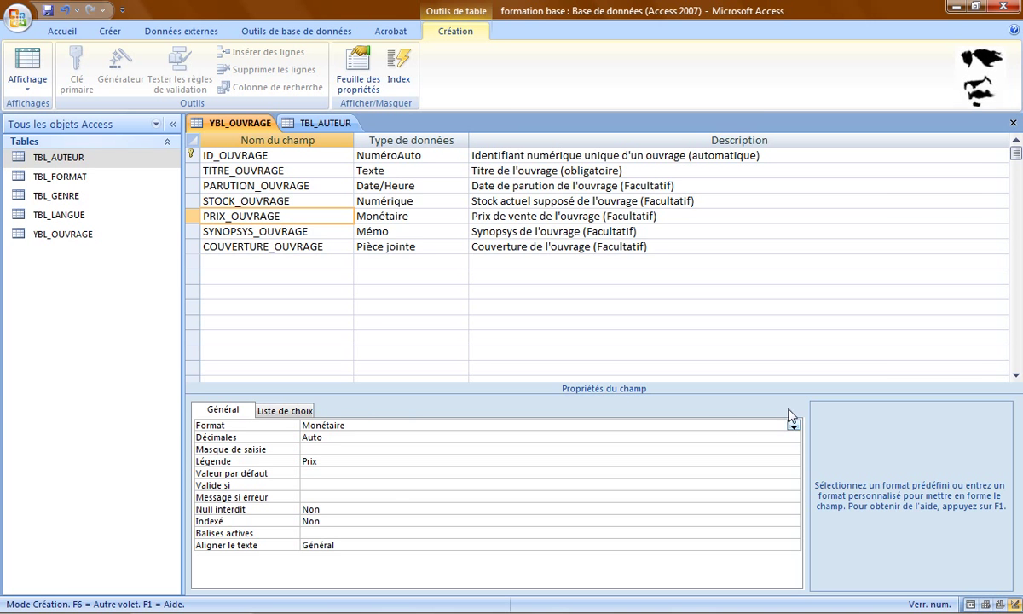
pyautogui.click(793, 425)
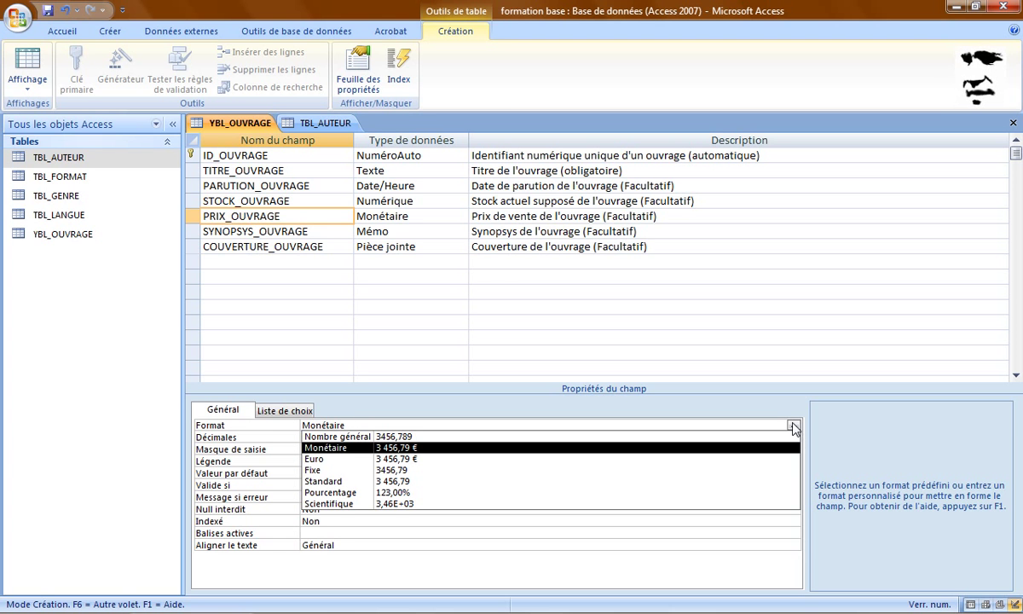
pyautogui.click(793, 425)
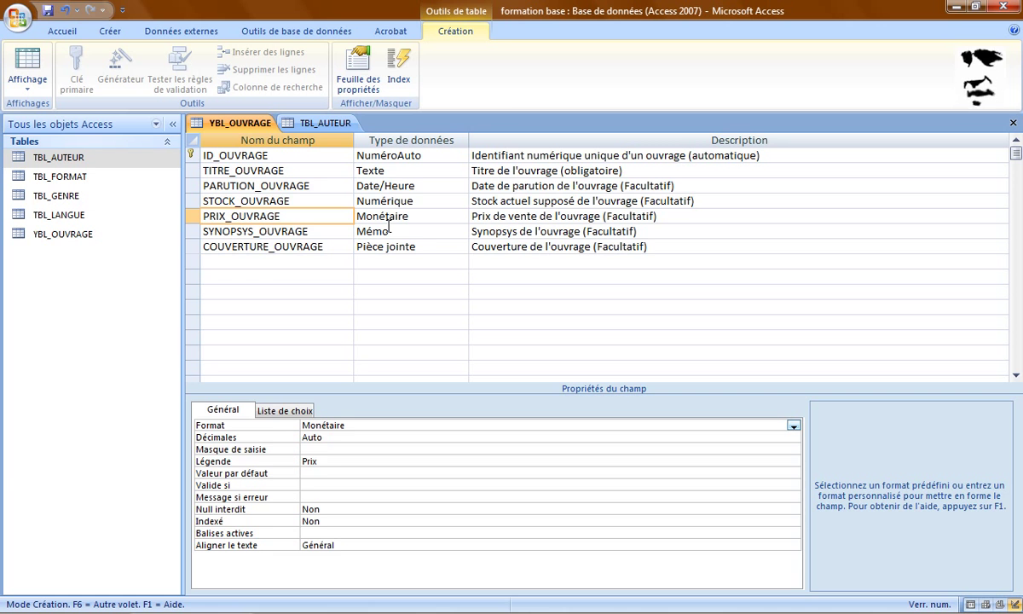
# Examine the text format choices of the SYNOPSYS_OUVRAGE field and the properties of the COUVERTURE_OUVRAGE field.
pyautogui.click(322, 232)
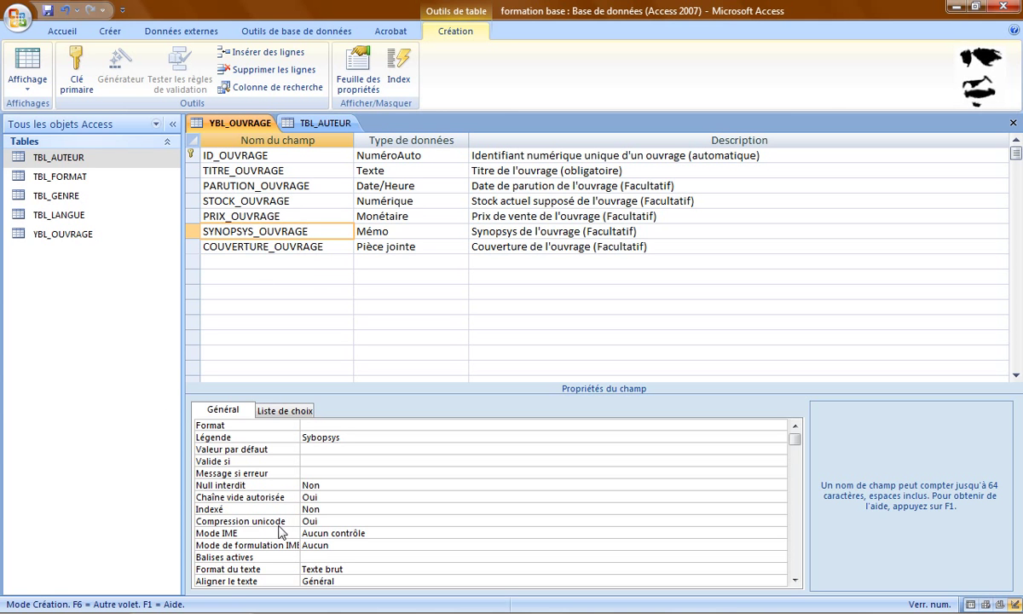
pyautogui.click(379, 570)
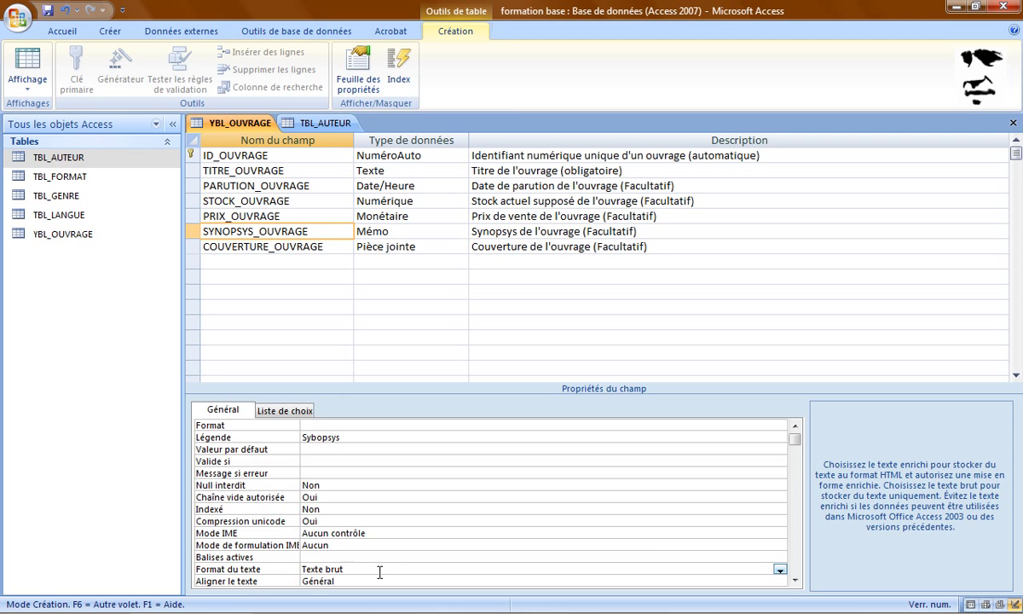
pyautogui.click(779, 569)
pyautogui.click(779, 569)
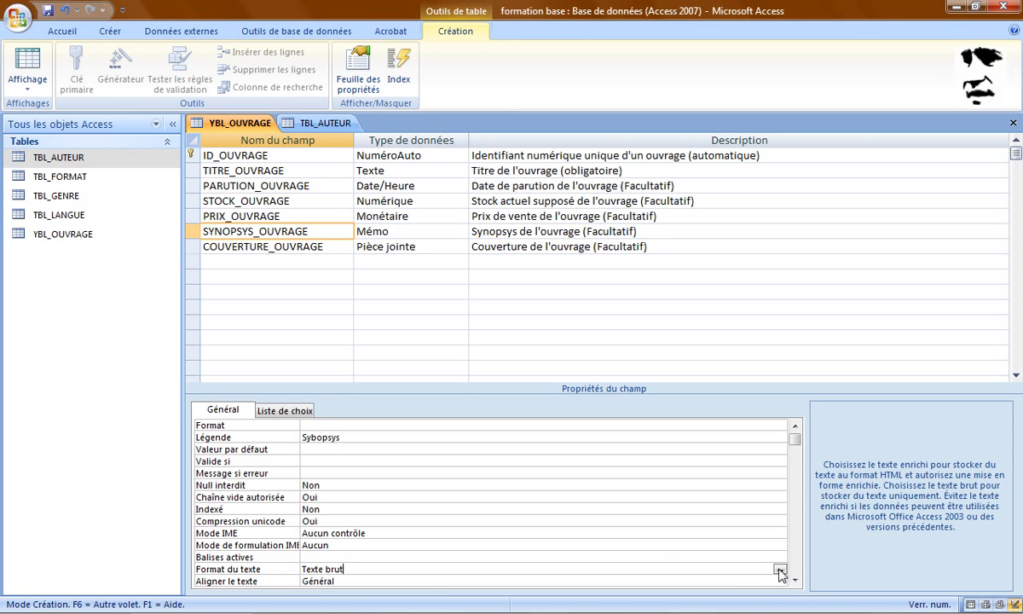
pyautogui.click(779, 569)
pyautogui.click(733, 578)
pyautogui.click(274, 247)
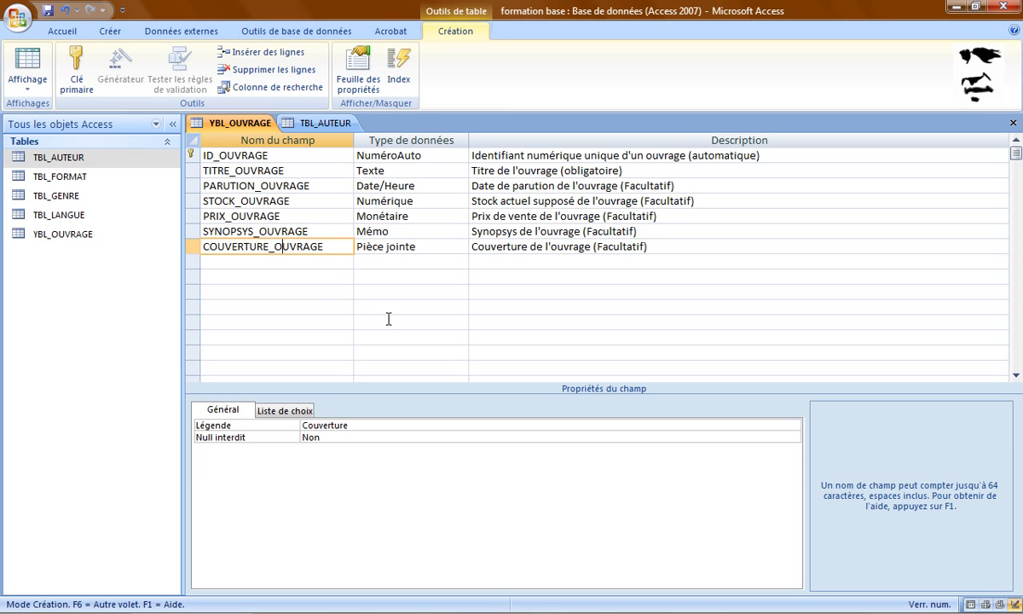
# Start a lookup list in the empty field row below COUVERTURE_OUVRAGE, drawing its values from the TBL_FORMAT table.
pyautogui.click(238, 260)
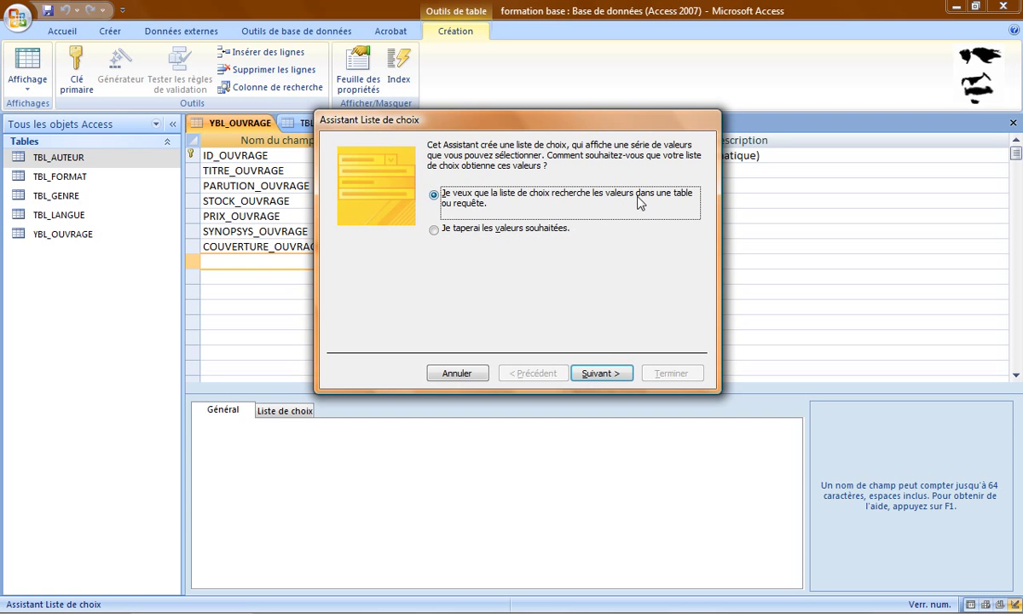
pyautogui.click(607, 375)
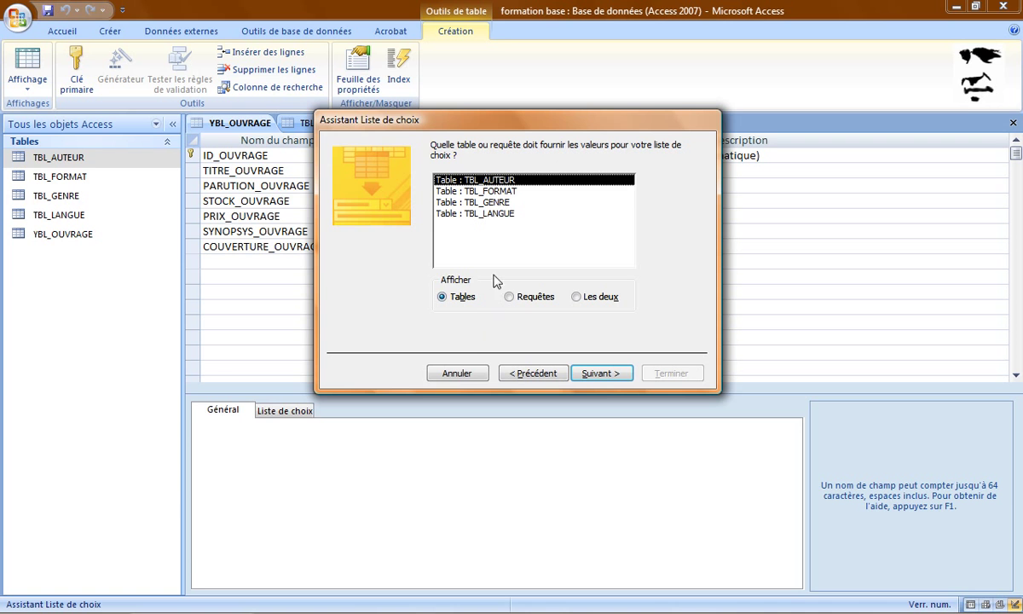
pyautogui.click(517, 191)
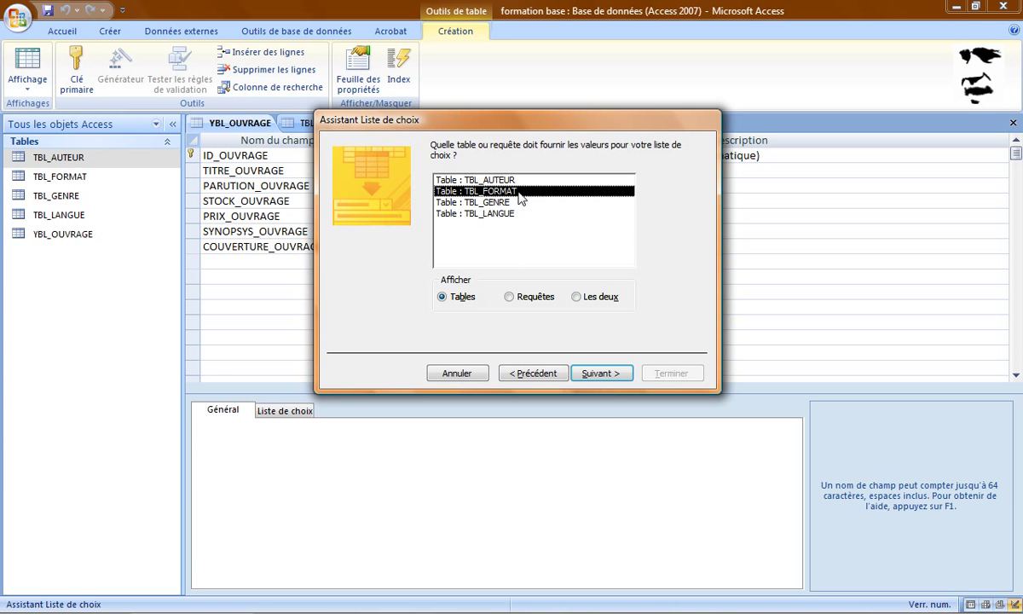
pyautogui.click(602, 374)
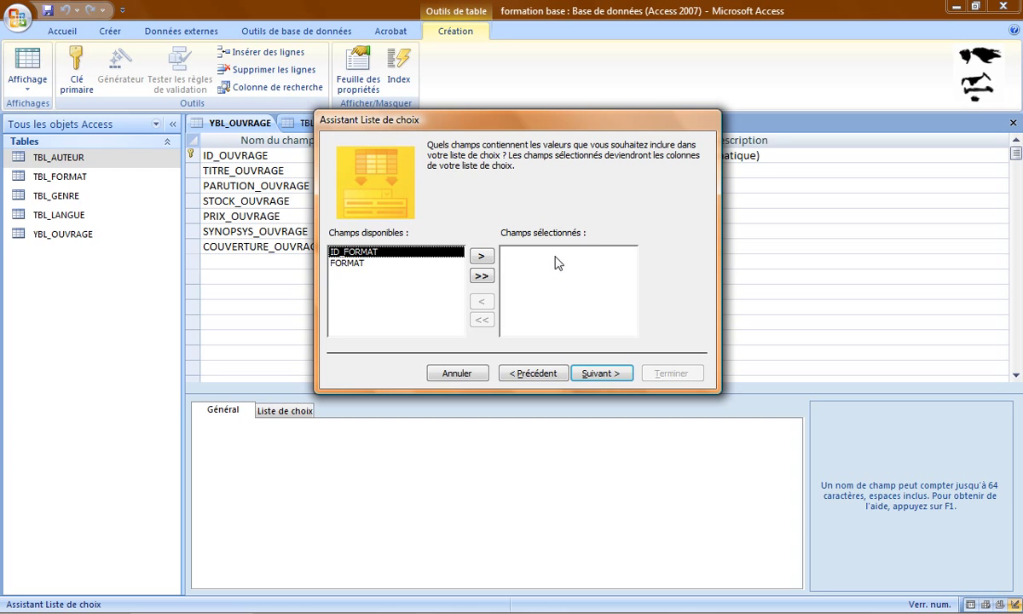
# Include the FORMAT field in the lookup list and sort the list by FORMAT in ascending order.
pyautogui.click(370, 264)
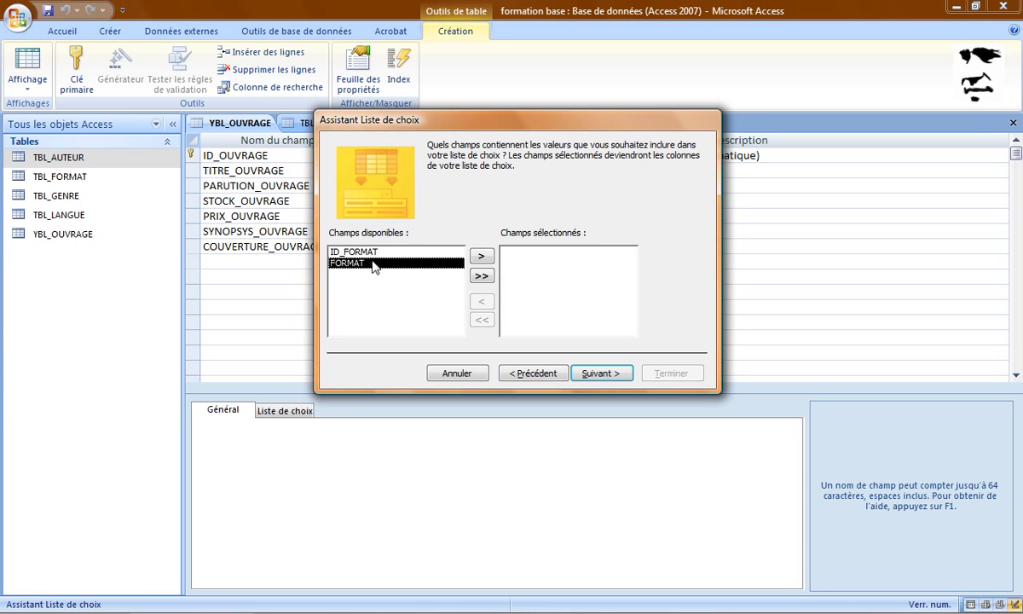
pyautogui.click(481, 256)
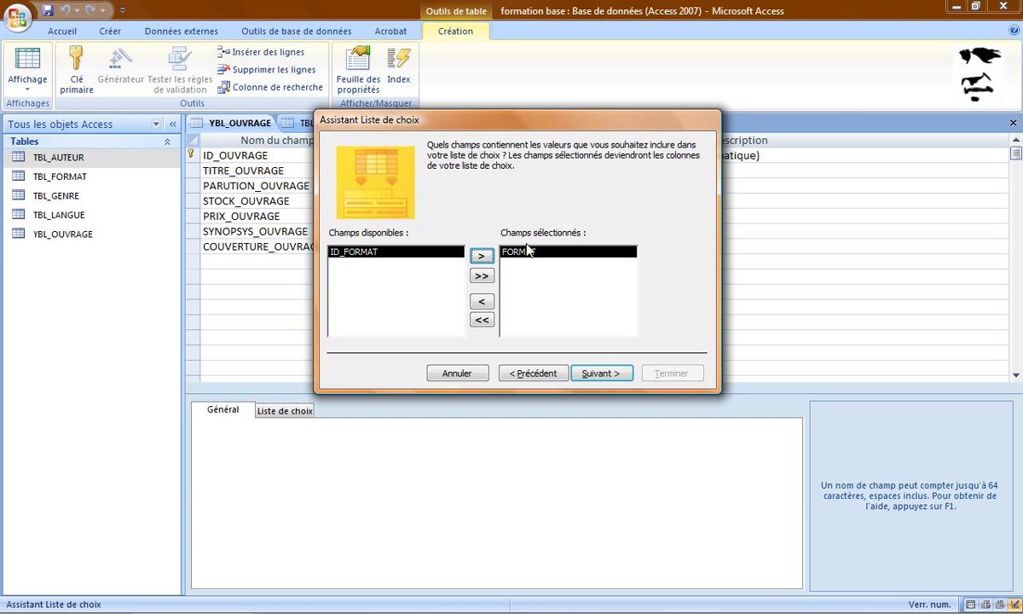
pyautogui.click(618, 373)
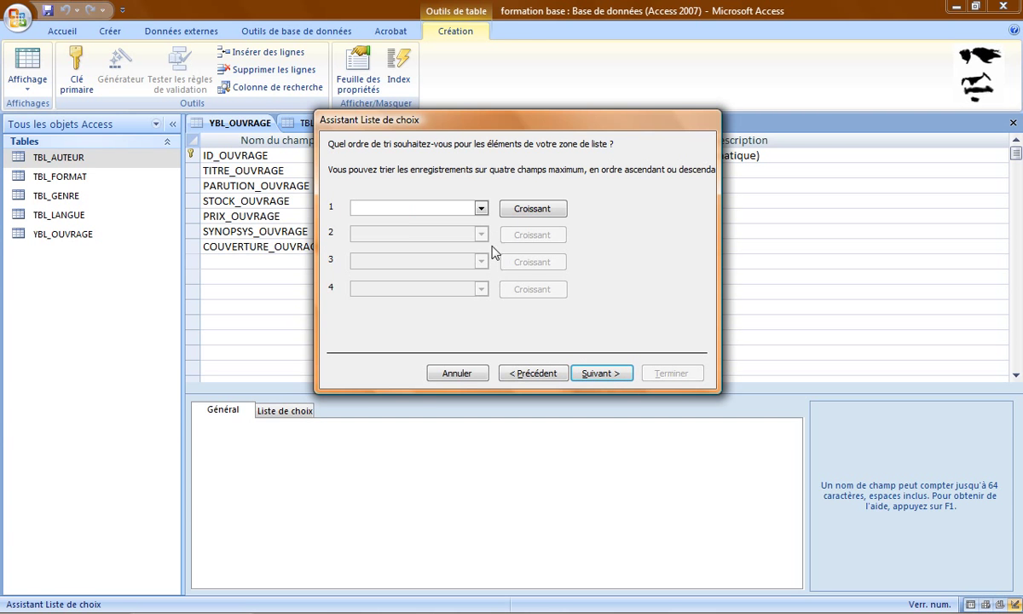
pyautogui.click(482, 209)
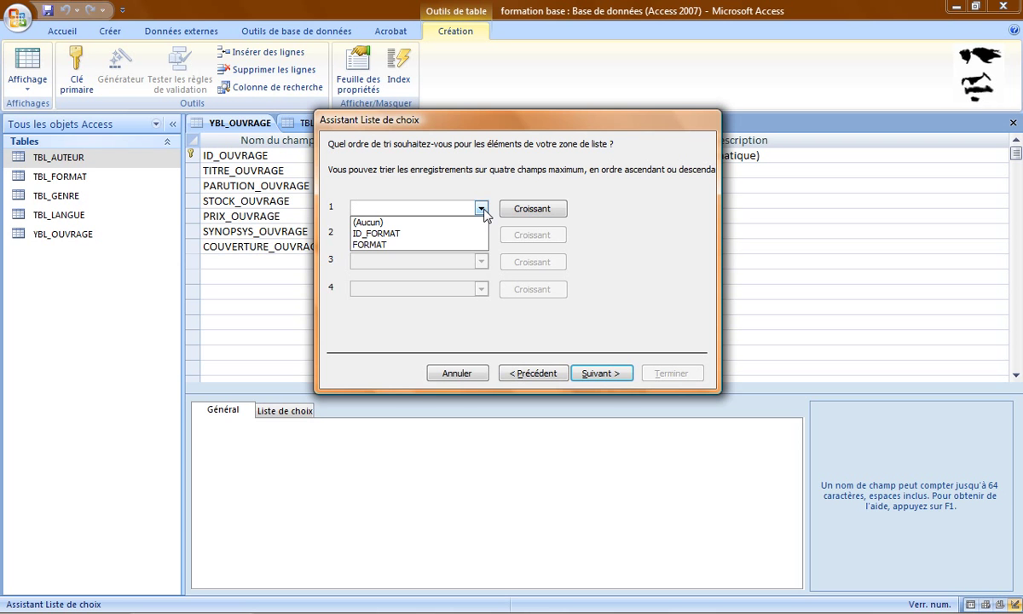
pyautogui.click(452, 245)
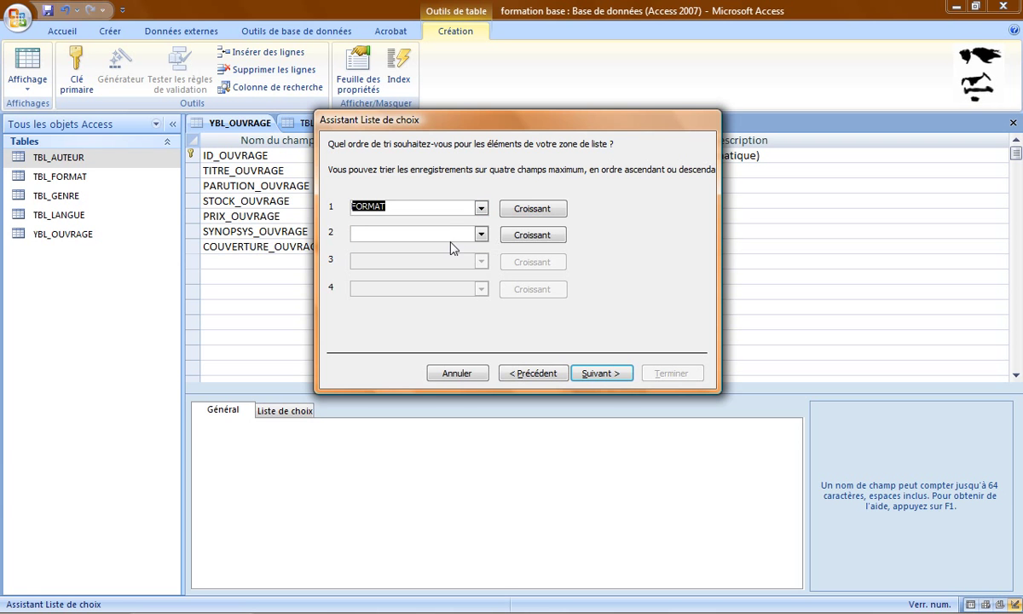
pyautogui.click(608, 374)
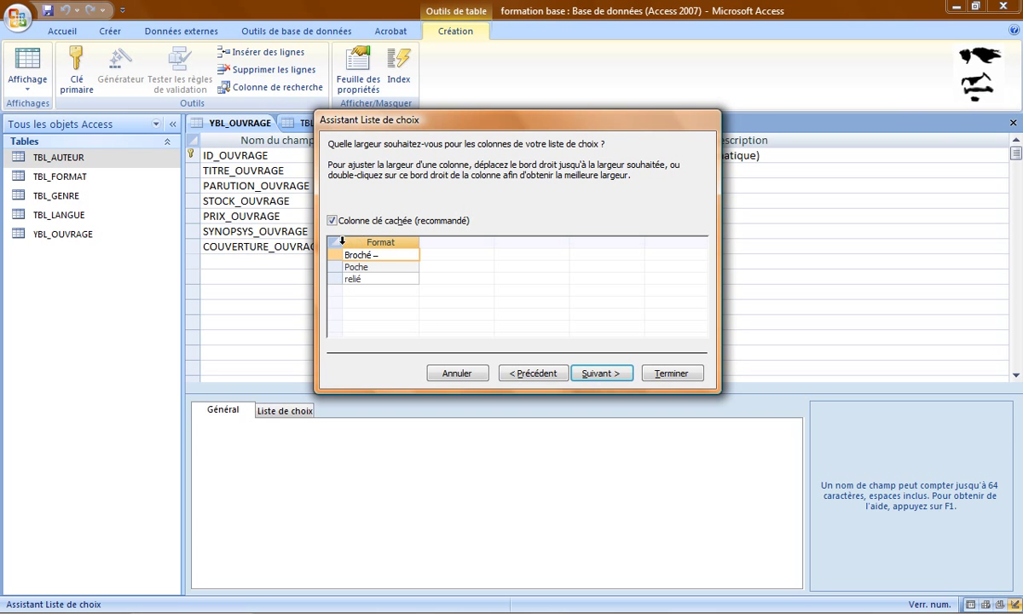
# Narrow the lookup list's Format column slightly, preview the key column, and accept the layout with the key column hidden.
pyautogui.moveTo(419, 243)
pyautogui.mouseDown()
pyautogui.moveTo(393, 239)
pyautogui.moveTo(432, 243)
pyautogui.moveTo(351, 242)
pyautogui.moveTo(405, 242)
pyautogui.mouseUp()
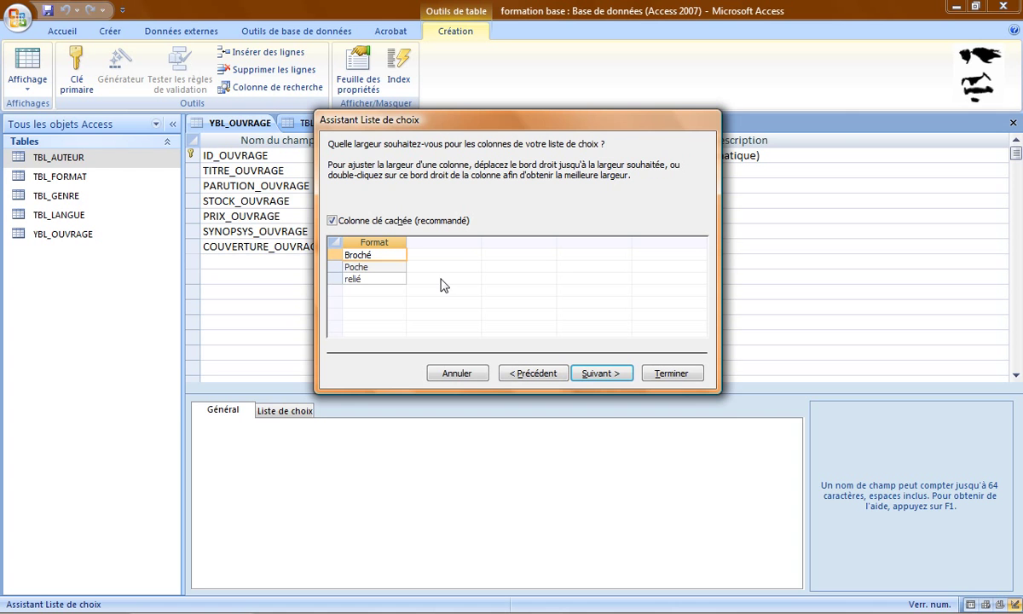
pyautogui.moveTo(408, 242); pyautogui.dragTo(411, 243)
pyautogui.click(331, 220)
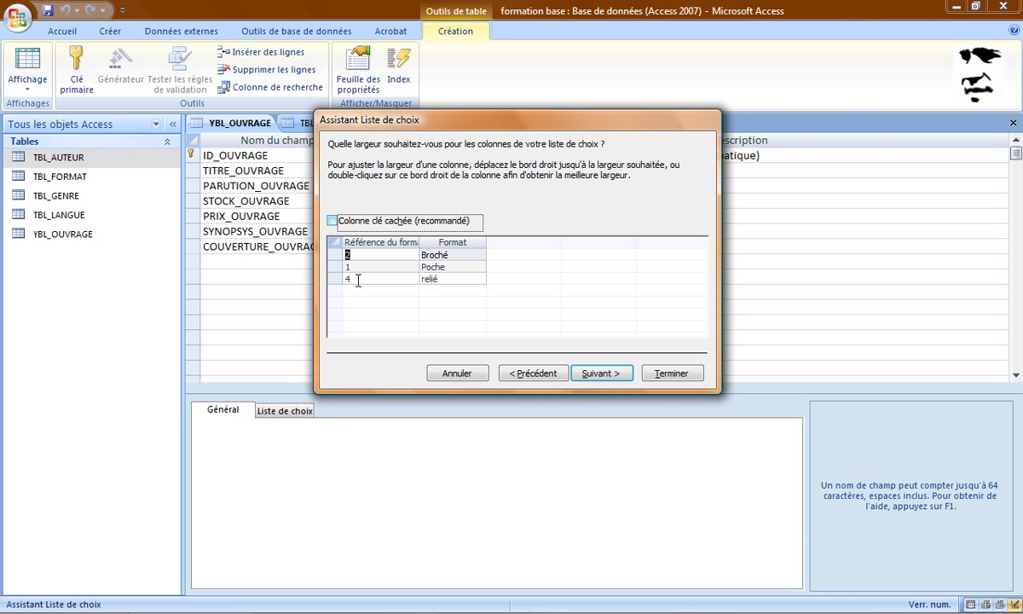
pyautogui.click(332, 220)
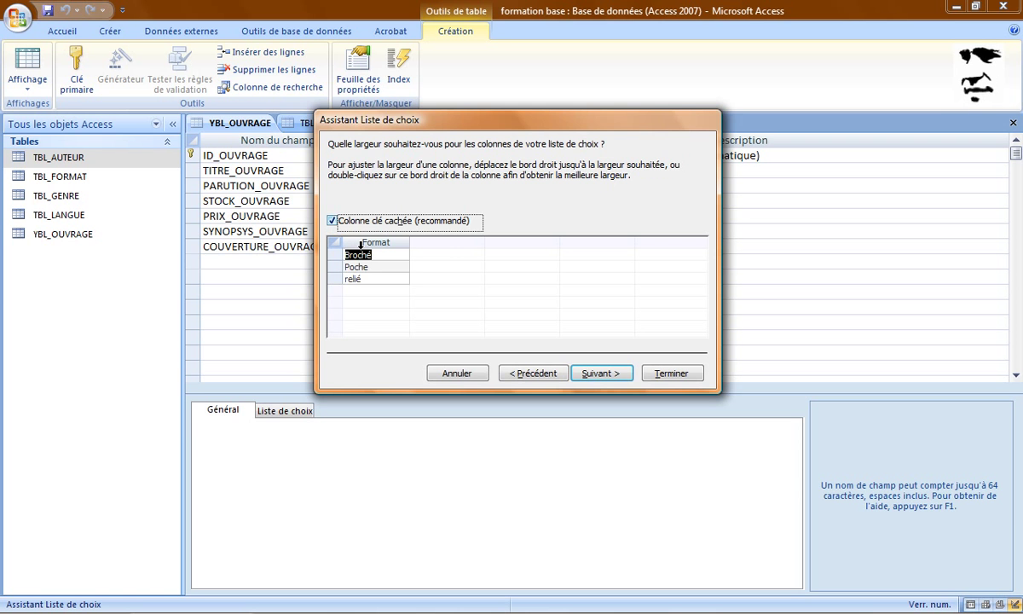
pyautogui.click(598, 374)
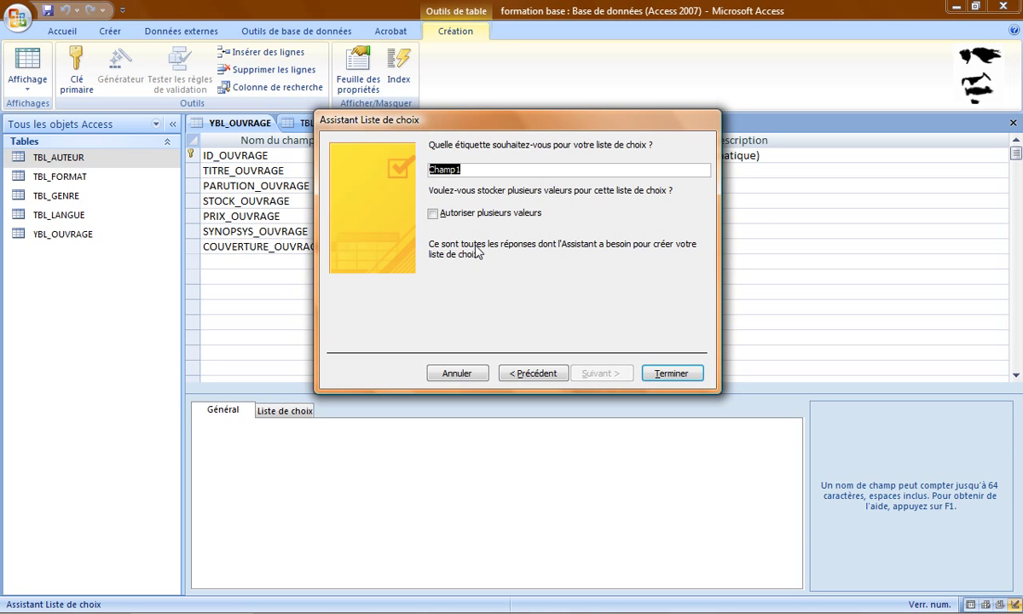
# Label the lookup list ID_FORMAT, finish the wizard and save the table so the relationship is created.
pyautogui.write('ID')
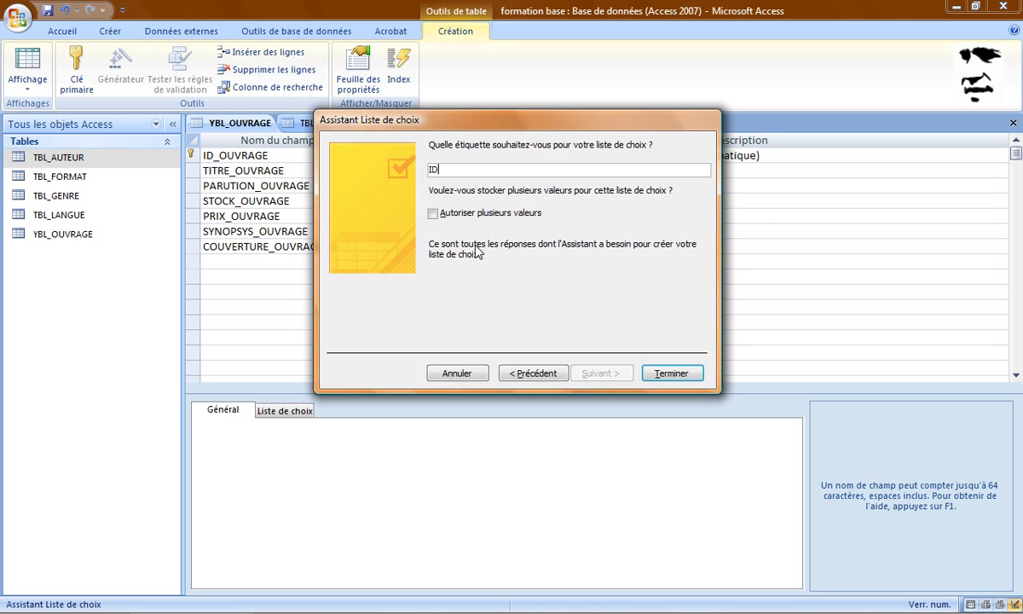
pyautogui.write('_FORMAT')
pyautogui.click(671, 373)
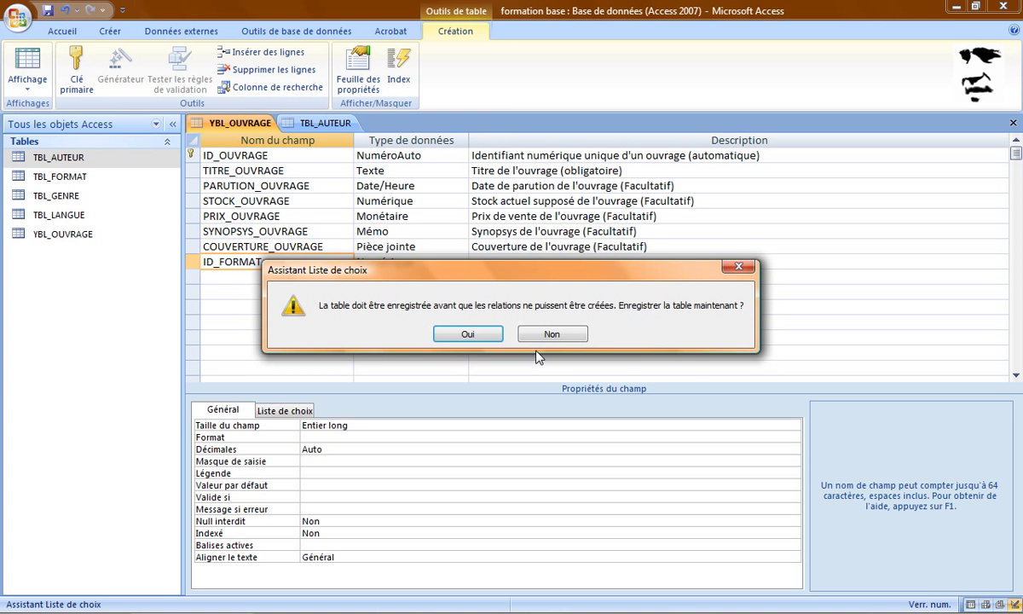
pyautogui.click(466, 335)
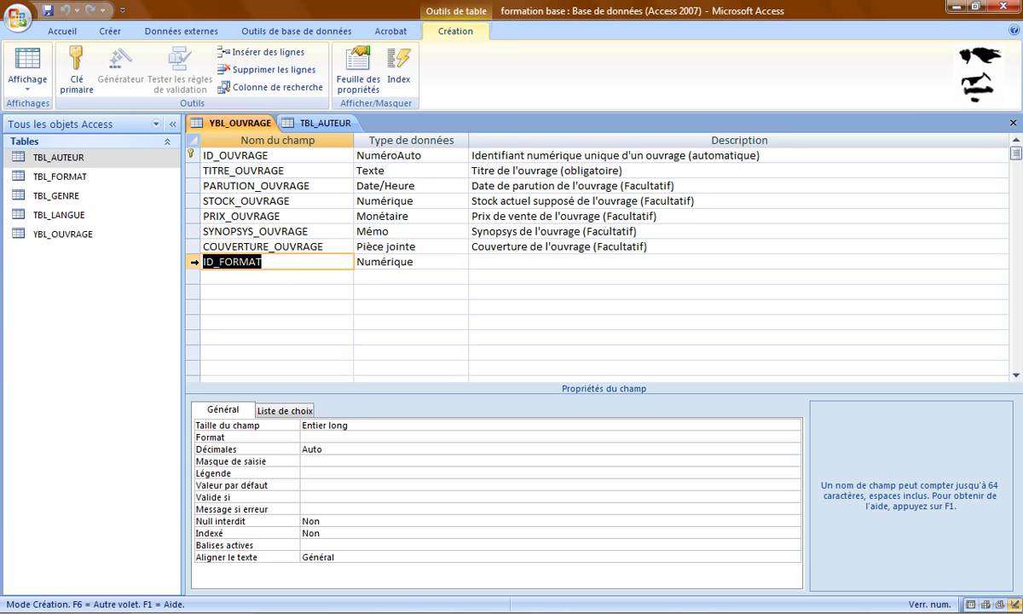
# Move the ID_FORMAT field directly below PARUTION_OUVRAGE, save the table and switch to its datasheet view.
pyautogui.click(194, 262)
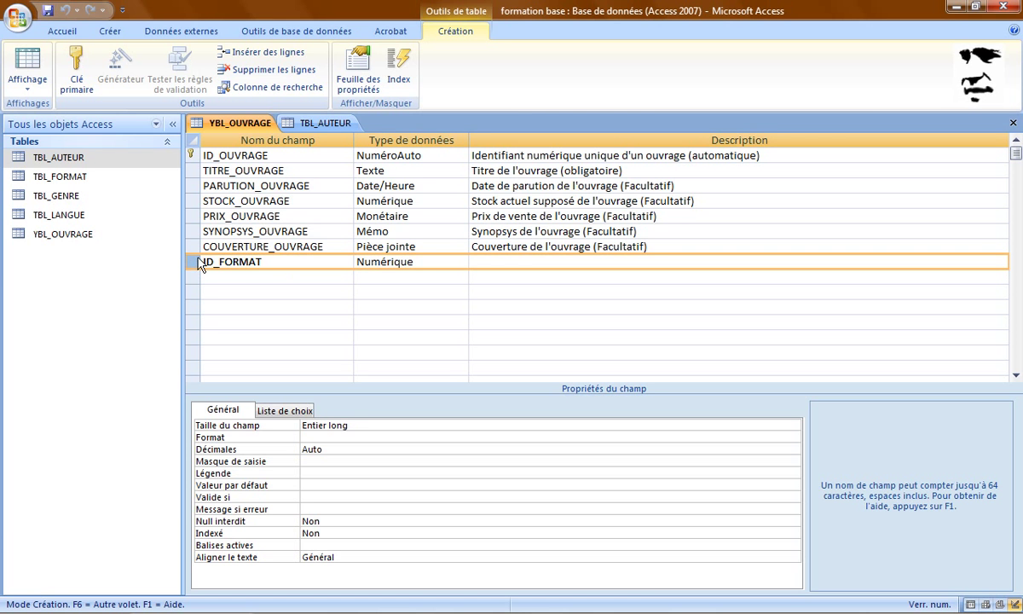
pyautogui.moveTo(196, 266); pyautogui.dragTo(193, 209)
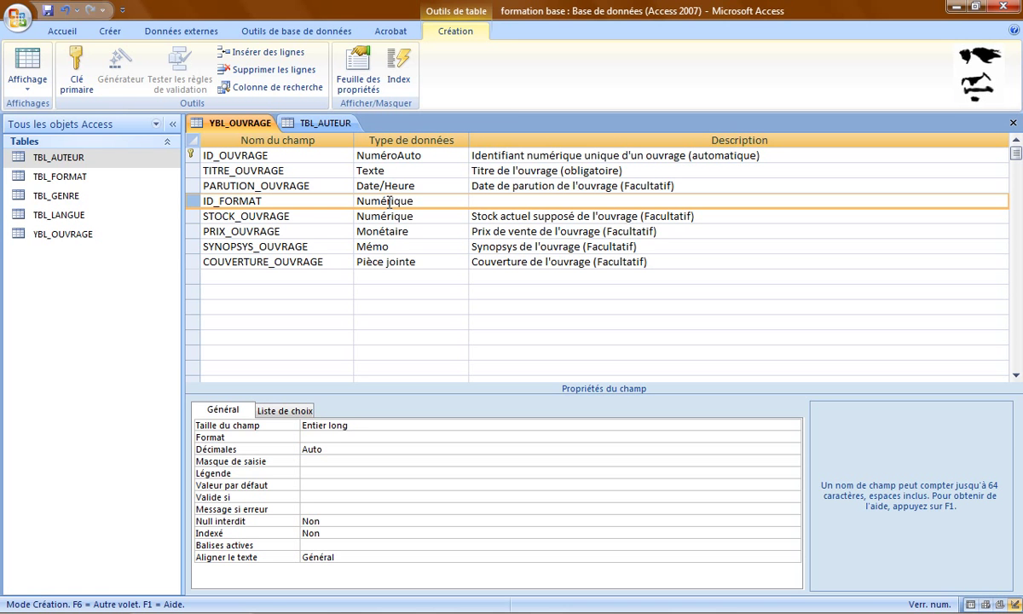
pyautogui.click(24, 65)
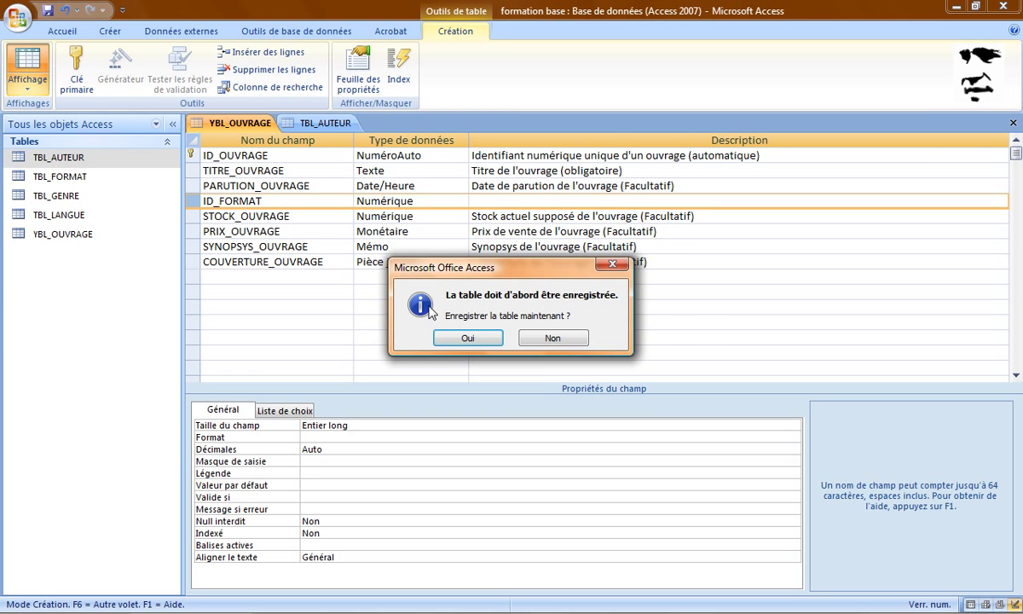
pyautogui.click(468, 339)
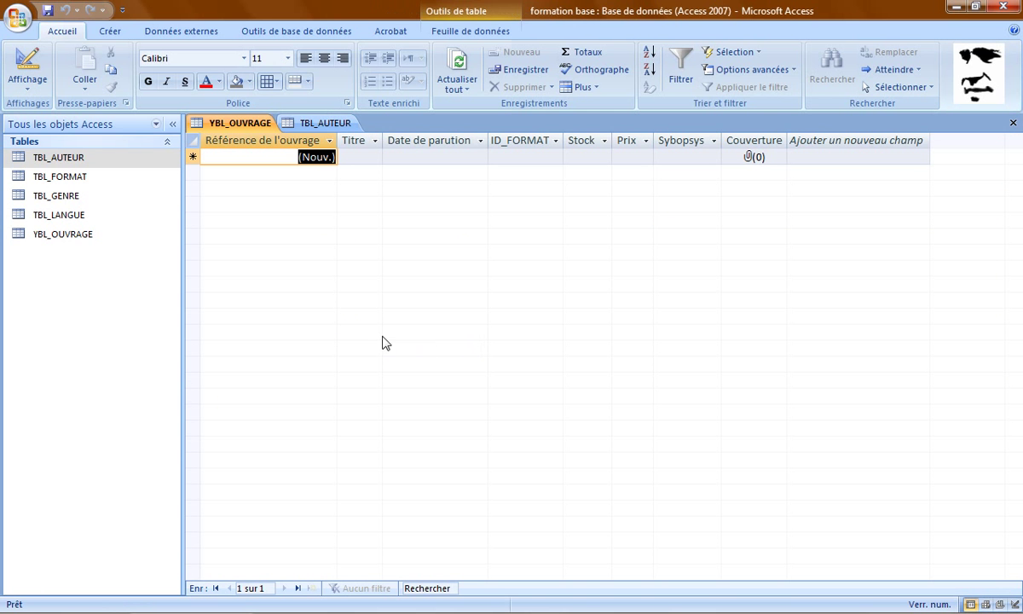
# Examine the ID_FORMAT choice list and column heading in the datasheet, and the field's empty Légende property in the table design.
pyautogui.click(511, 158)
pyautogui.click(555, 160)
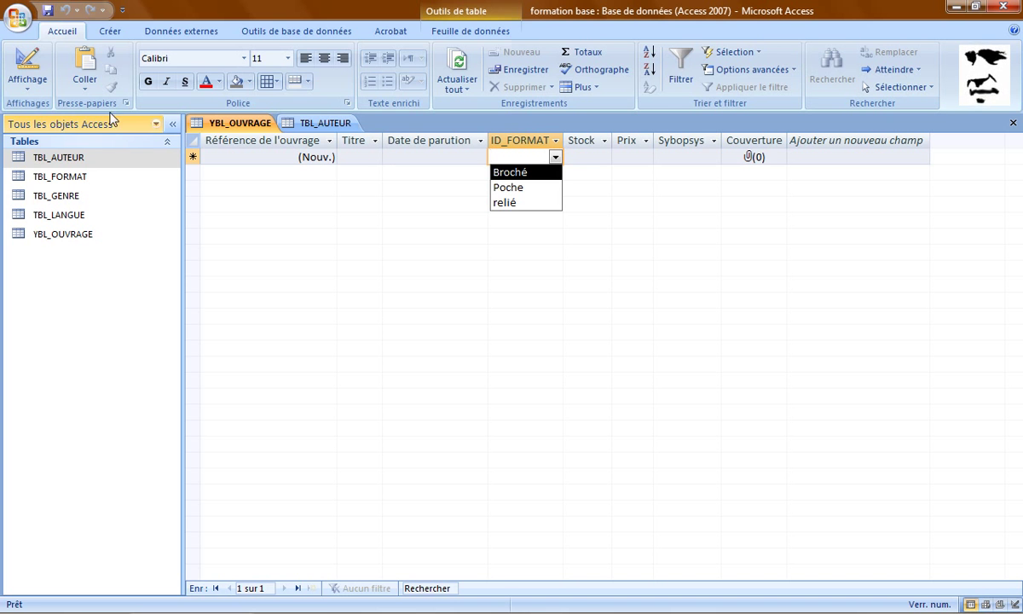
pyautogui.click(23, 67)
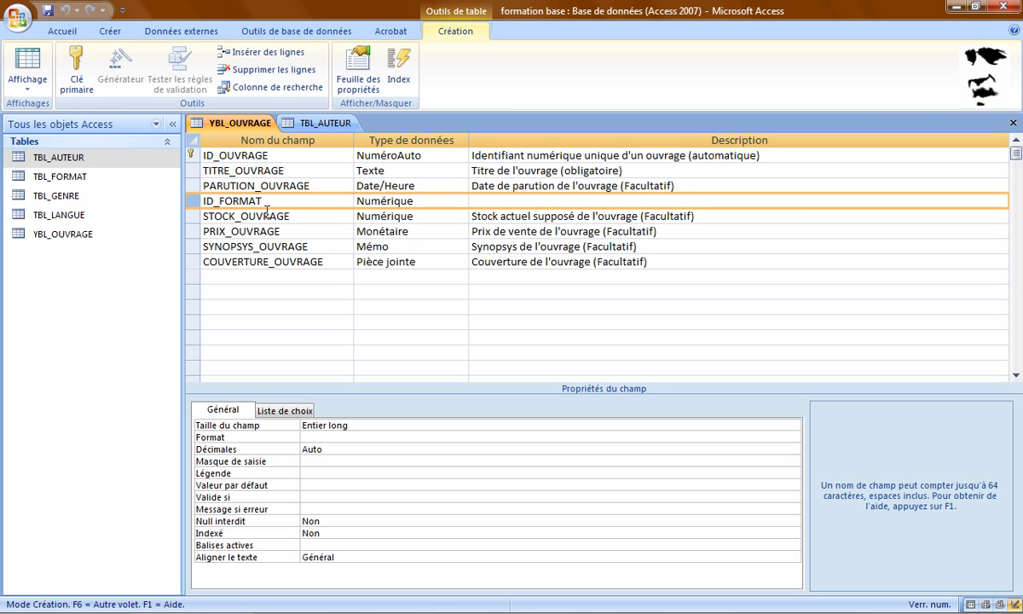
pyautogui.click(19, 68)
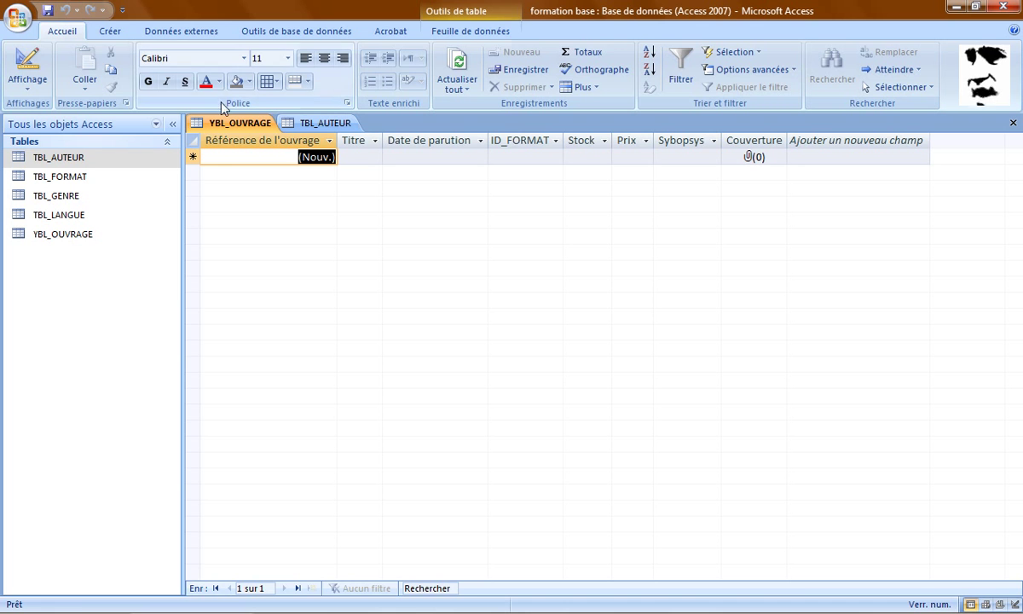
pyautogui.click(20, 70)
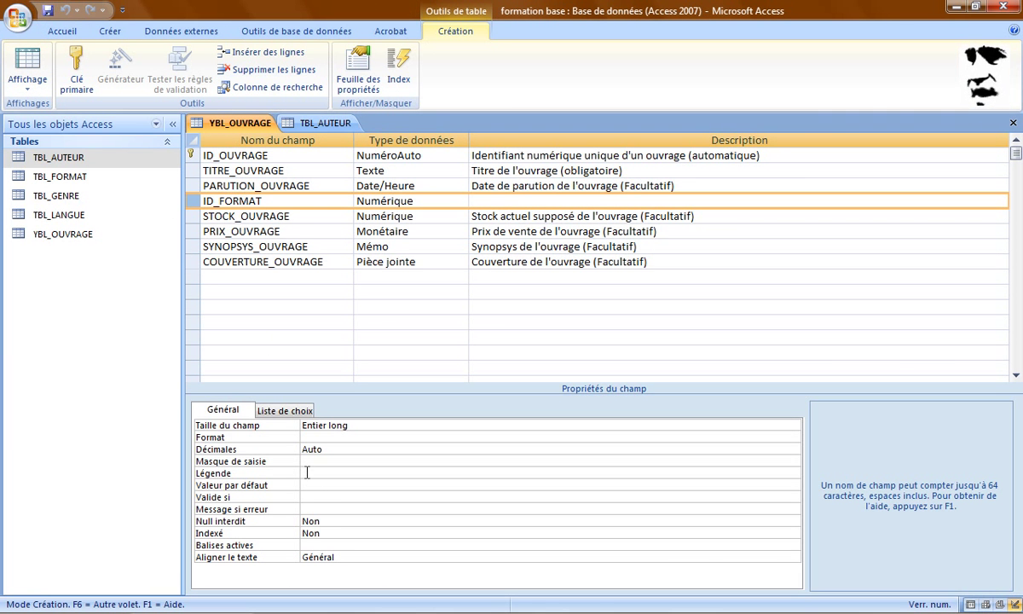
pyautogui.click(307, 472)
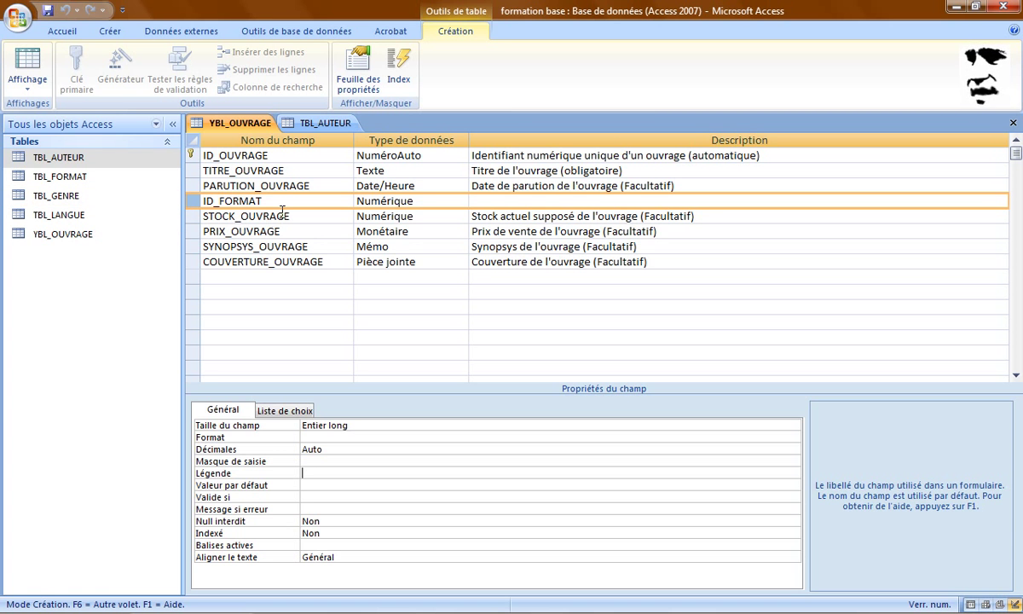
# Start a lookup list in the empty field row below COUVERTURE_OUVRAGE, drawing its values from the TBL_GENRE table.
pyautogui.click(240, 271)
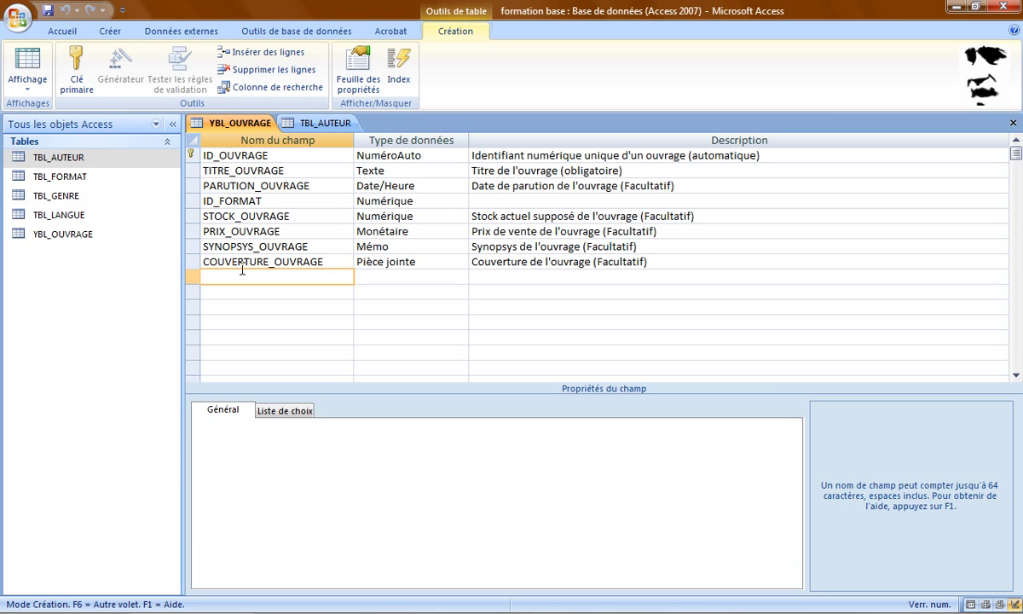
pyautogui.click(303, 92)
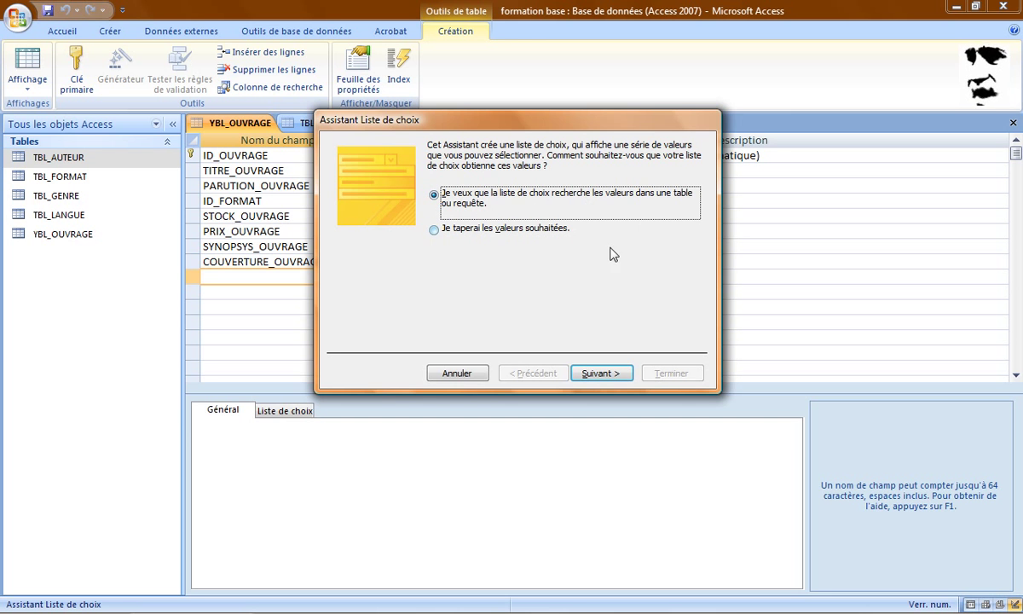
pyautogui.click(607, 375)
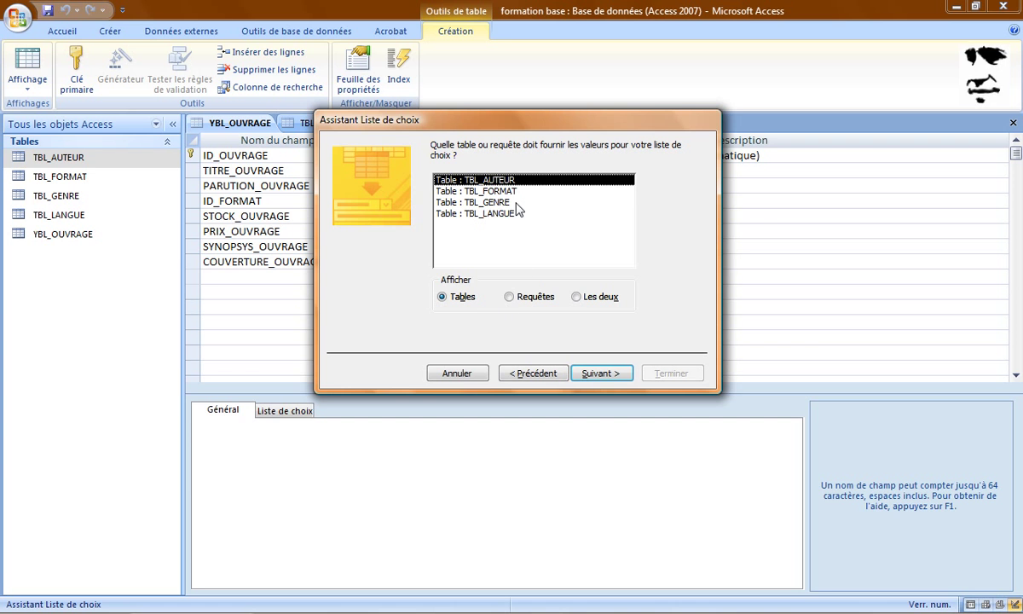
pyautogui.click(490, 202)
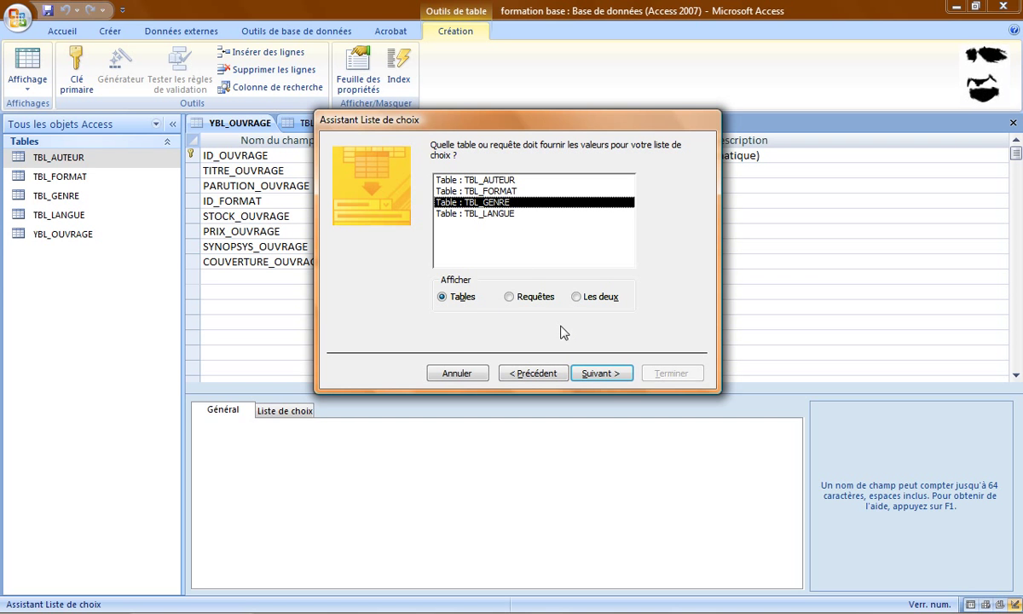
pyautogui.click(600, 374)
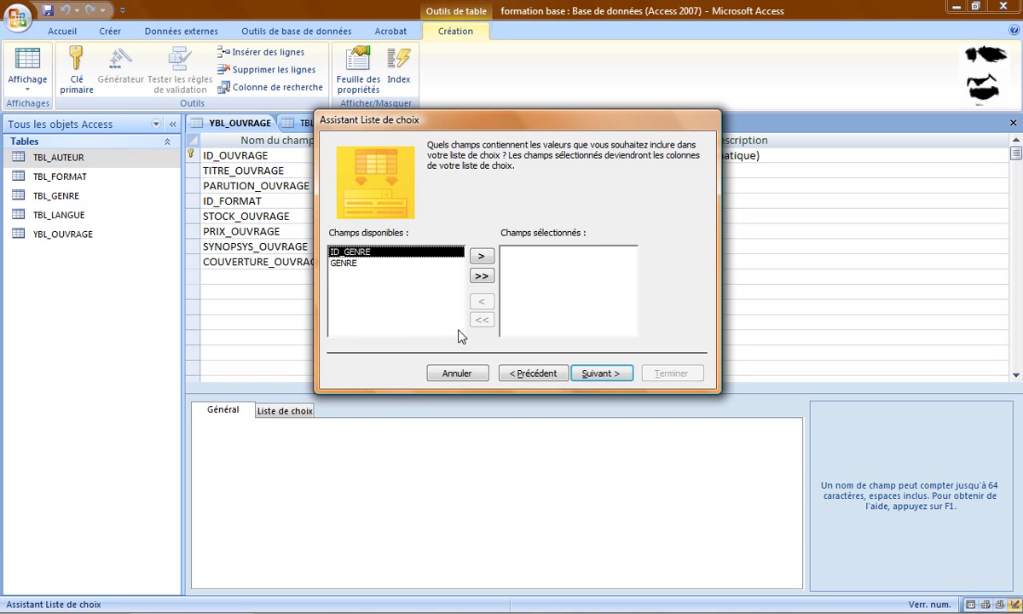
# Include the GENRE field in the lookup list and sort the list by GENRE in ascending order.
pyautogui.click(343, 262)
pyautogui.click(480, 256)
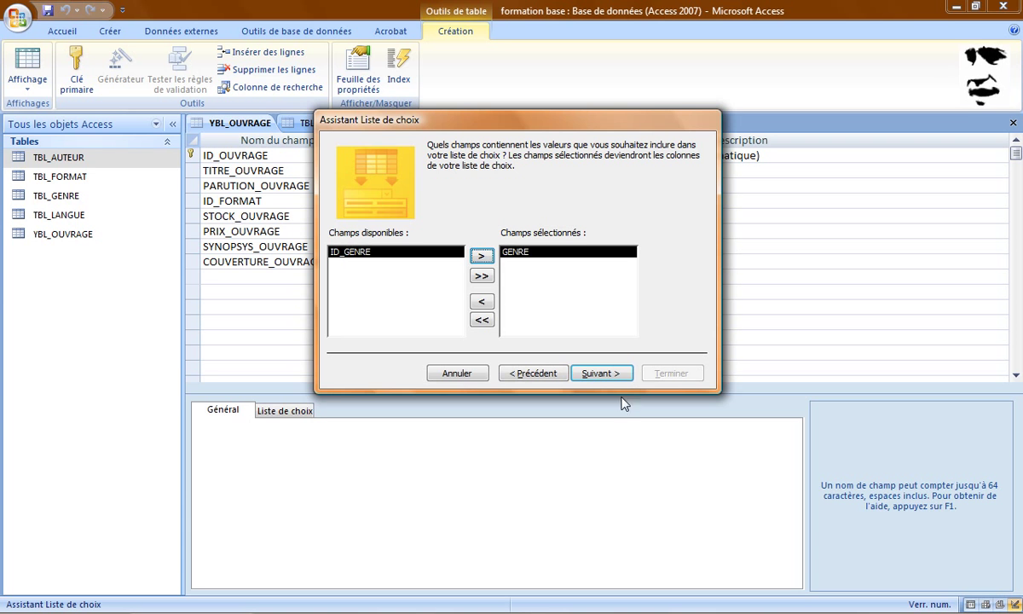
pyautogui.click(607, 375)
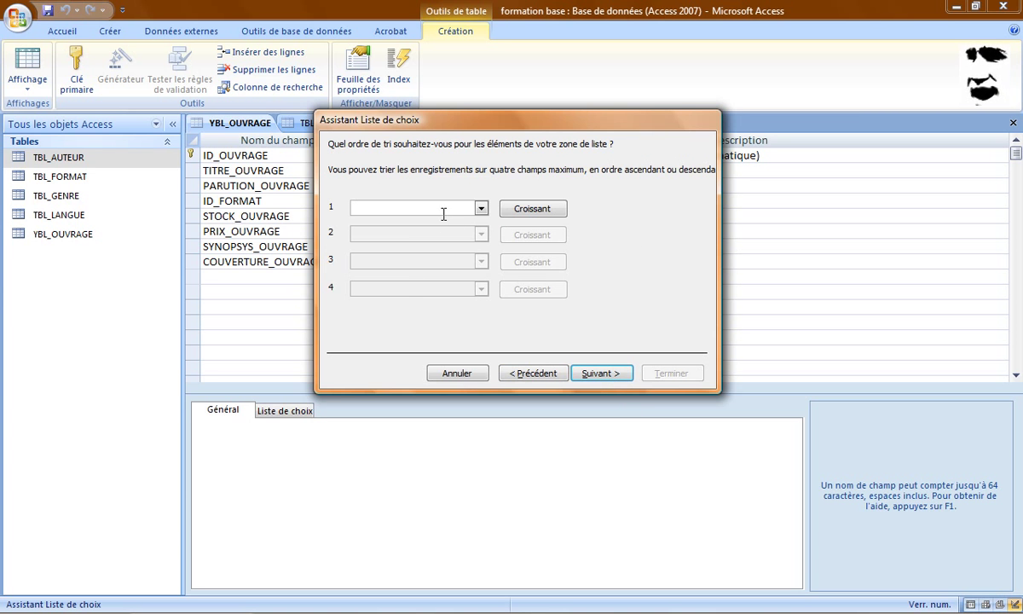
pyautogui.click(481, 207)
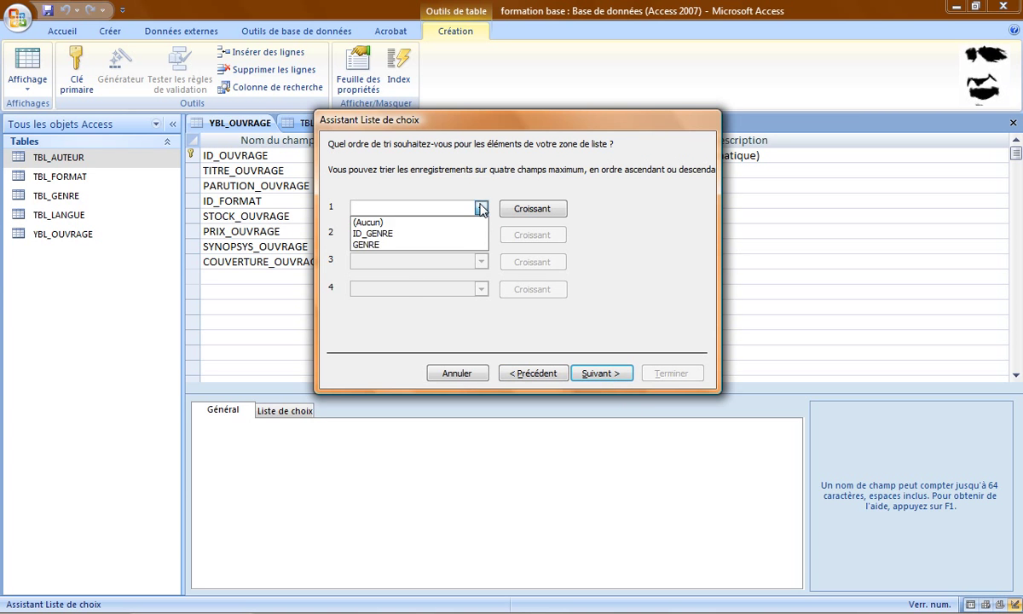
pyautogui.click(440, 246)
pyautogui.click(605, 373)
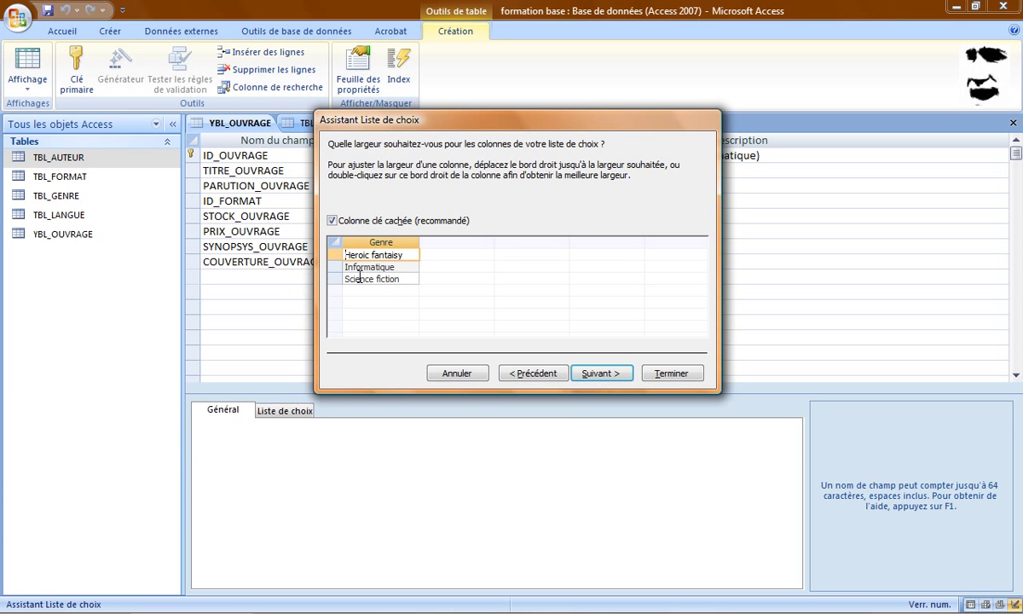
# Widen the lookup list's Genre column slightly and finish the list with the label ID_GENRE, saving the table to create the relationship.
pyautogui.moveTo(419, 244); pyautogui.dragTo(435, 245)
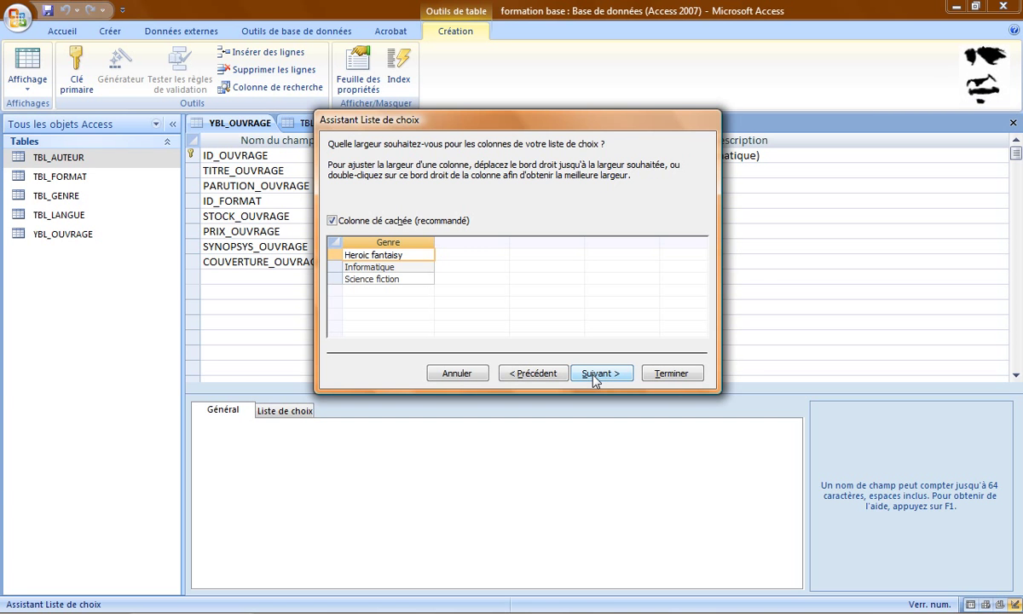
pyautogui.click(596, 374)
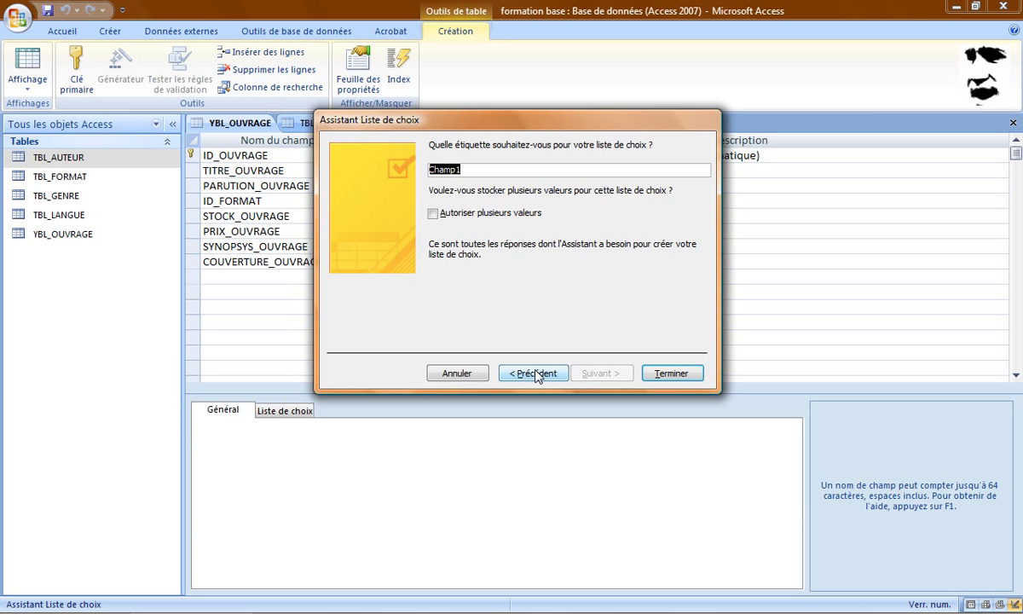
pyautogui.write('ID_GENRE')
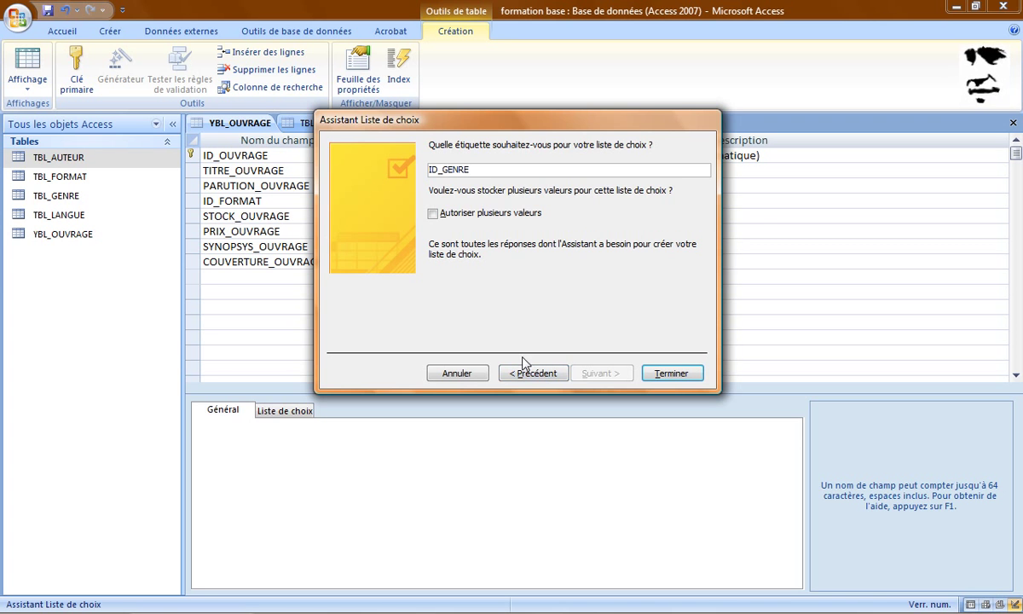
pyautogui.click(673, 373)
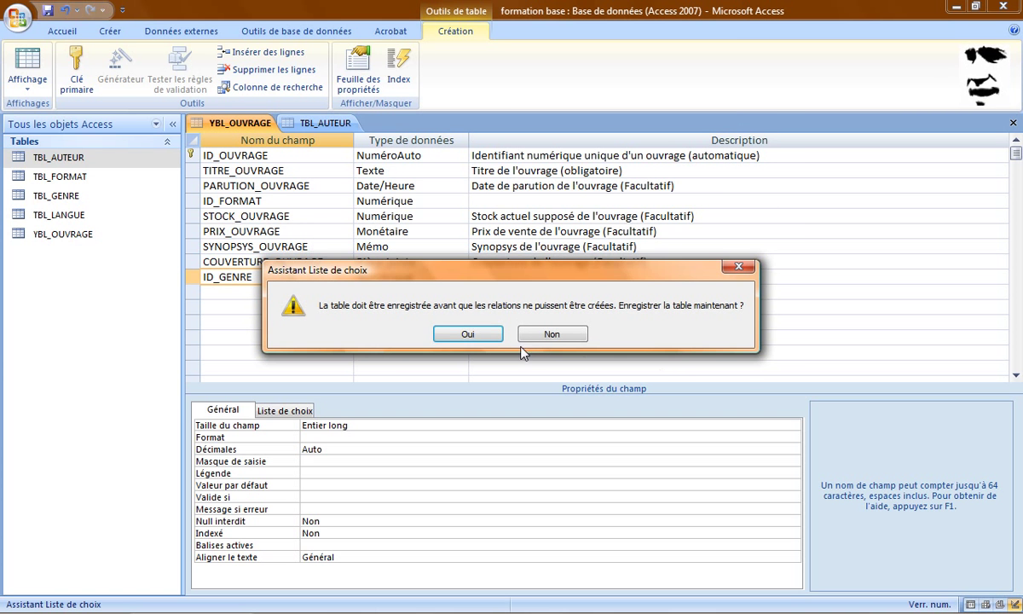
pyautogui.click(466, 335)
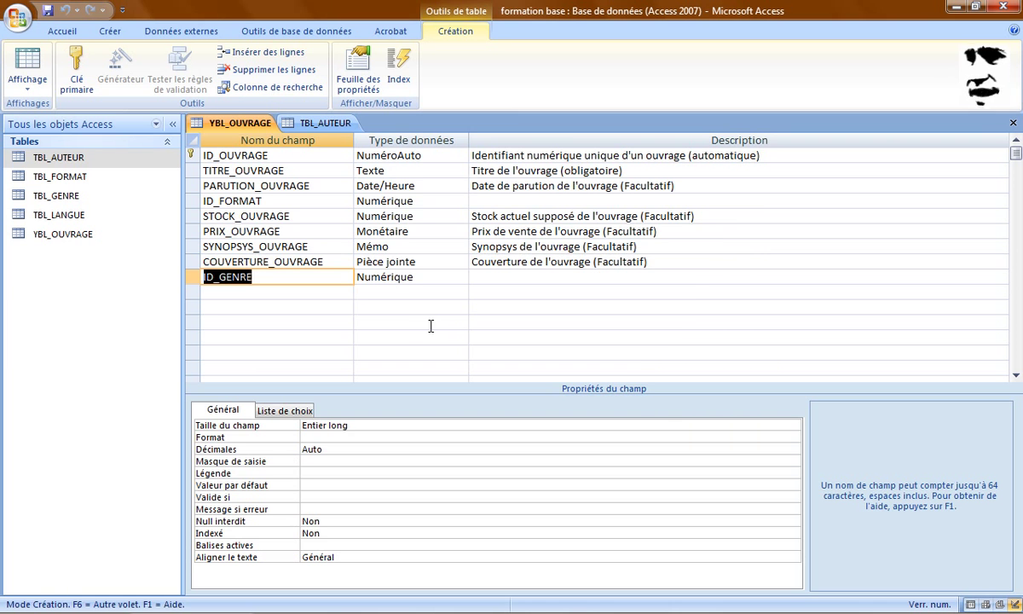
# Move the ID_GENRE field directly below ID_FORMAT in the field list.
pyautogui.click(195, 277)
pyautogui.moveTo(193, 280); pyautogui.dragTo(198, 216)
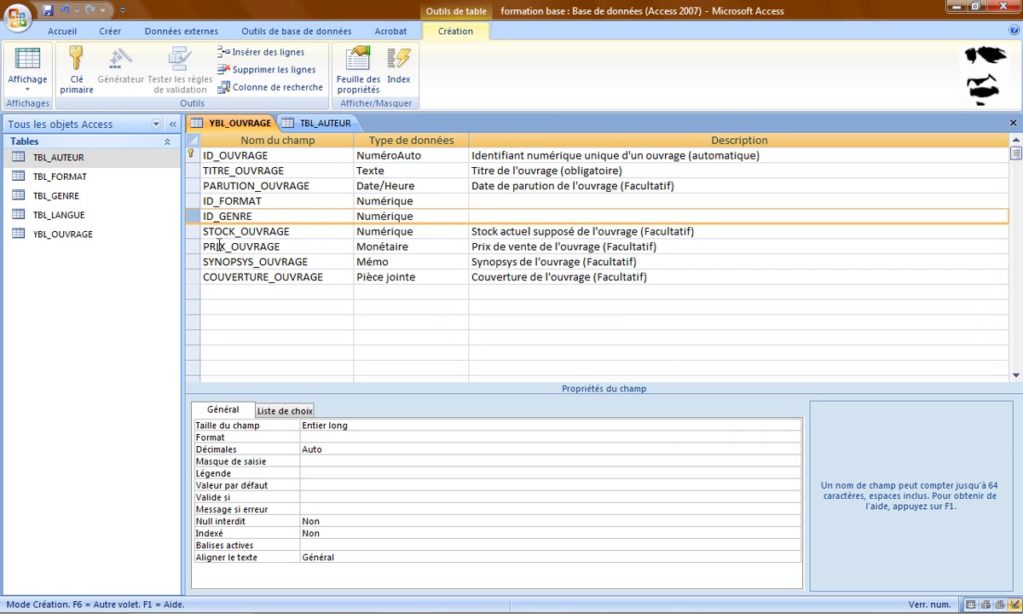
# Start another lookup list in the empty field row below COUVERTURE_OUVRAGE, drawing its values from the TBL_LANGUE table.
pyautogui.click(248, 293)
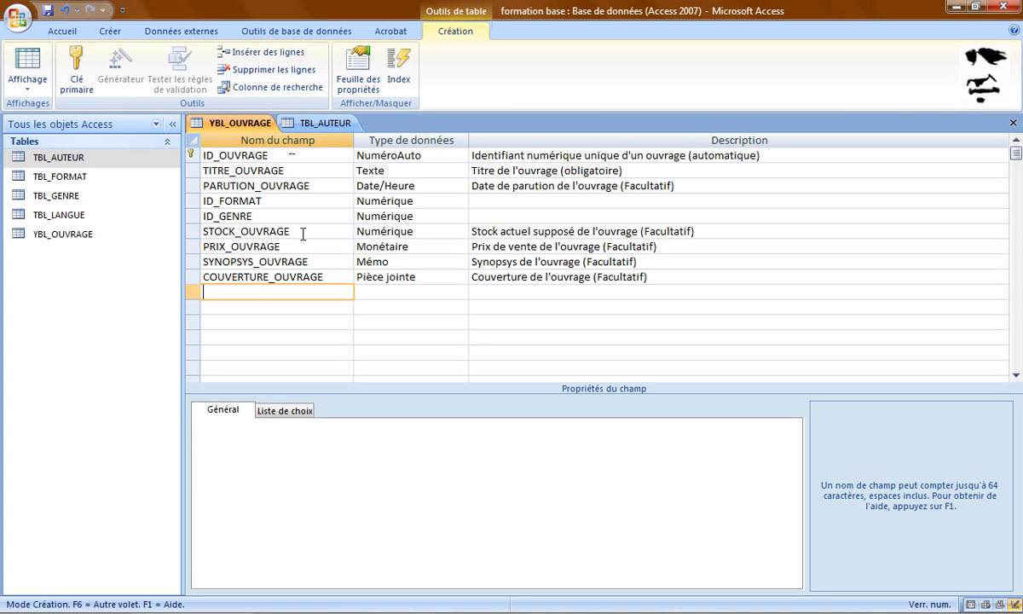
pyautogui.click(281, 89)
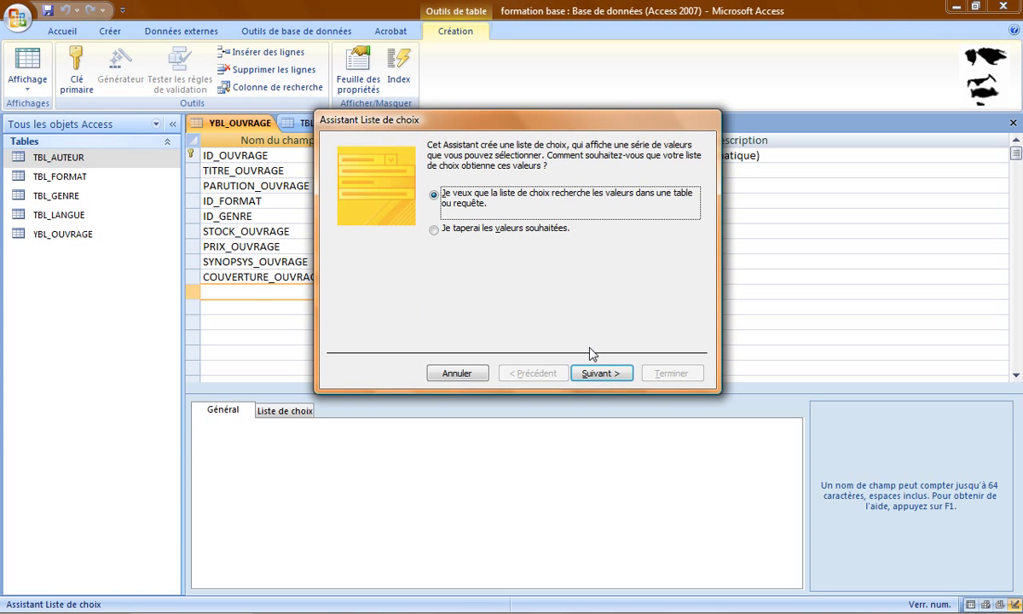
pyautogui.click(600, 373)
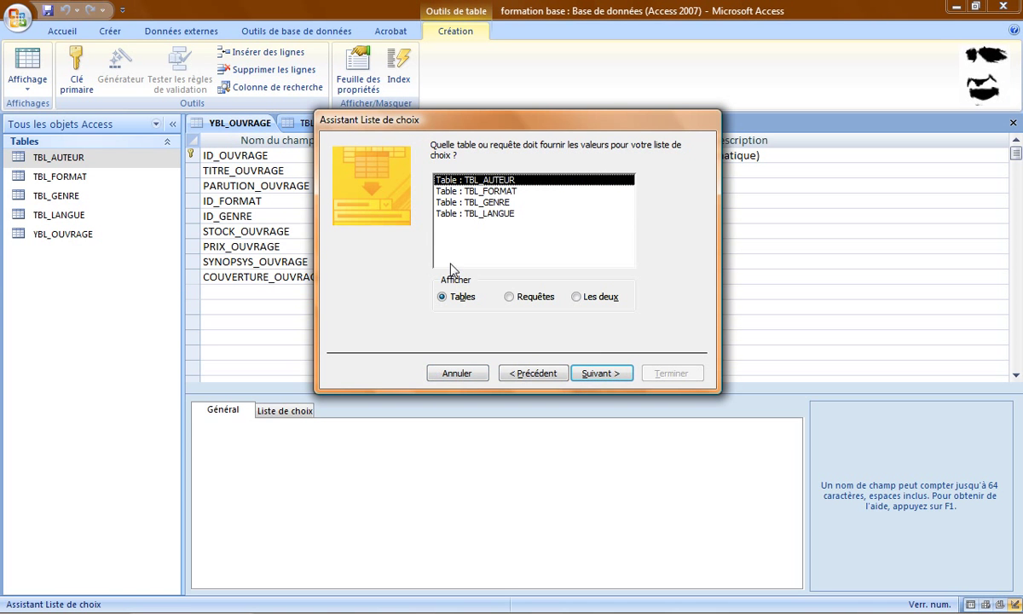
pyautogui.click(486, 214)
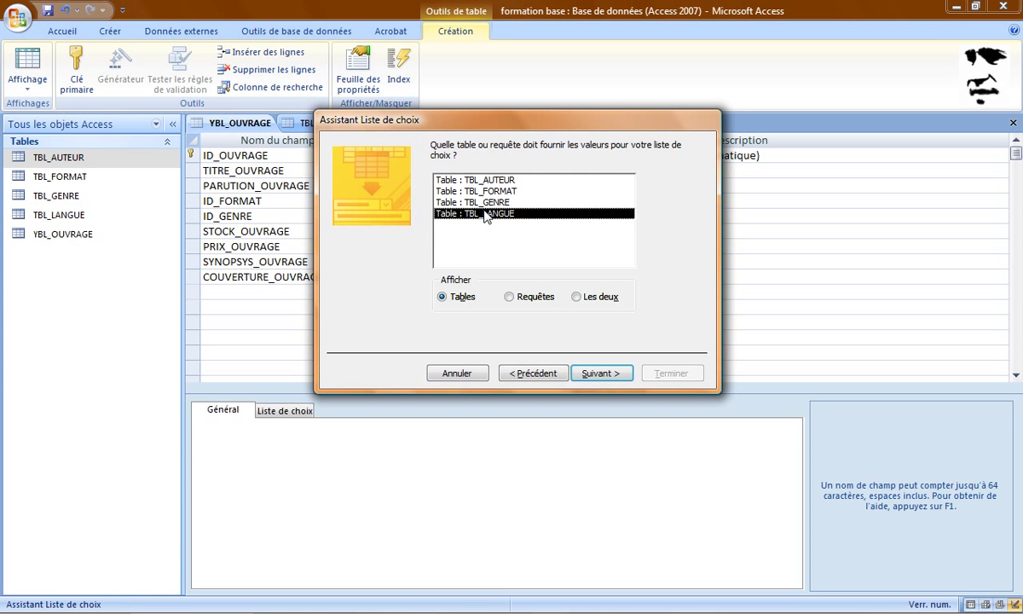
pyautogui.click(607, 374)
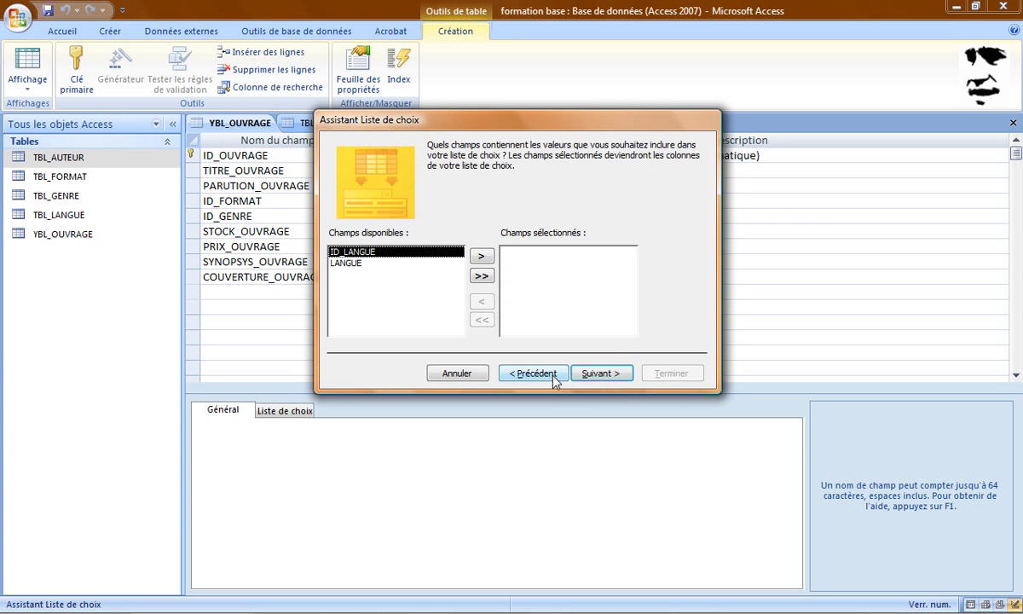
# Include the LANGUE field sorted in ascending order and accept the default column width with the key column hidden.
pyautogui.click(368, 262)
pyautogui.click(480, 257)
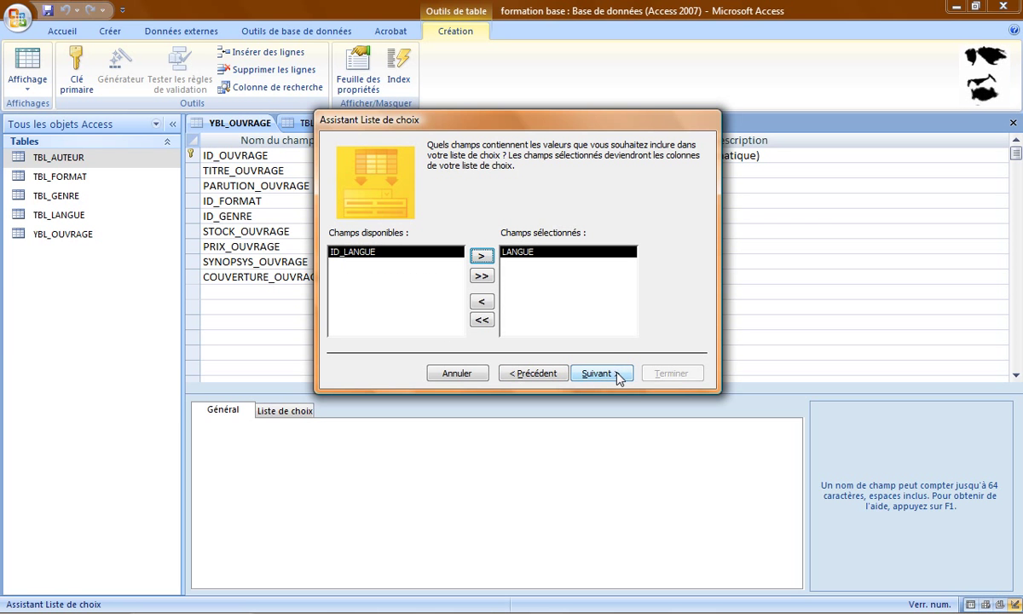
pyautogui.click(612, 374)
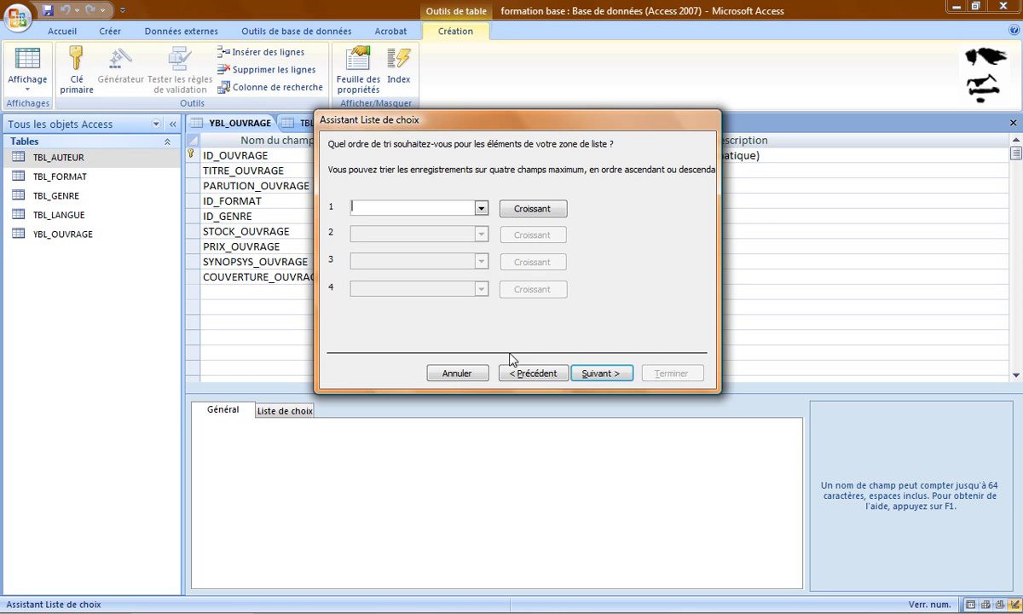
pyautogui.click(481, 209)
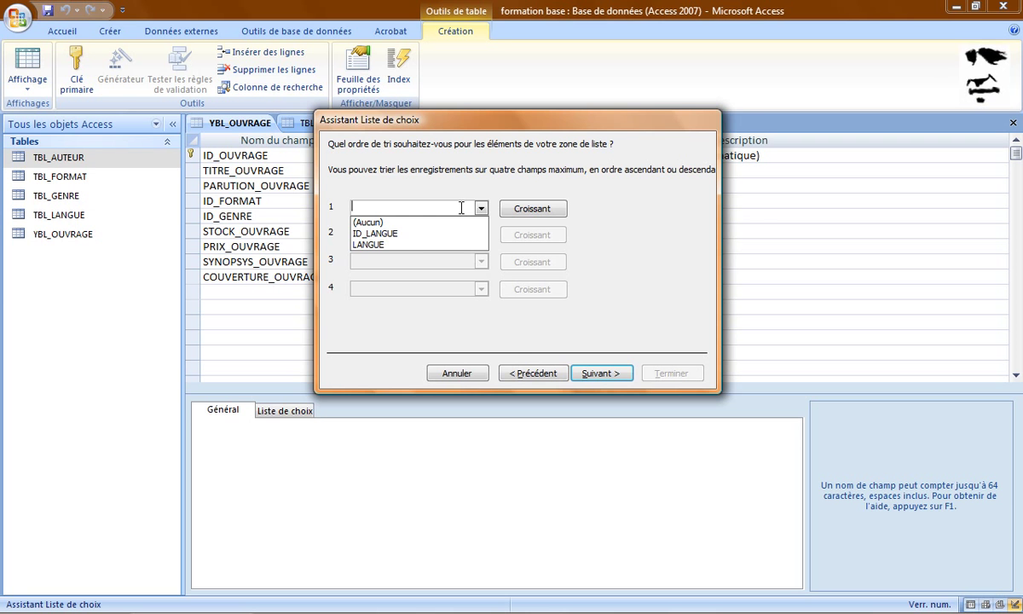
pyautogui.click(409, 245)
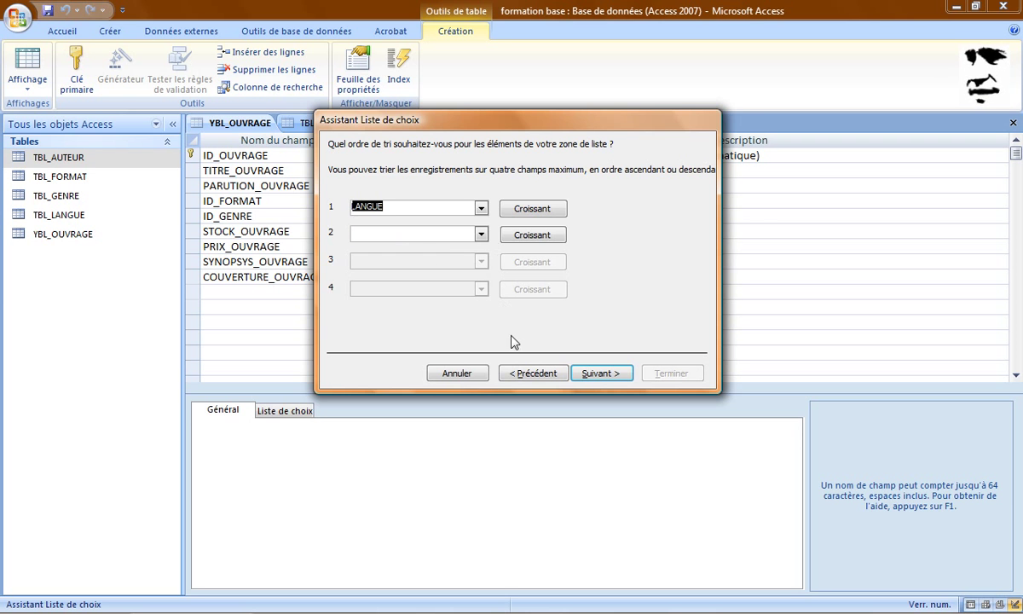
pyautogui.click(599, 373)
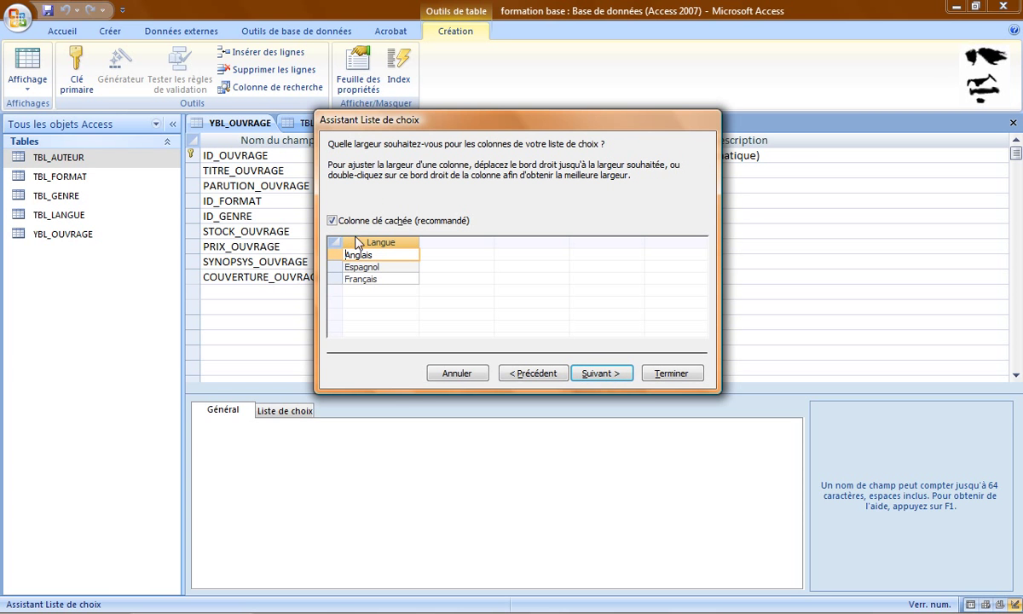
pyautogui.click(613, 373)
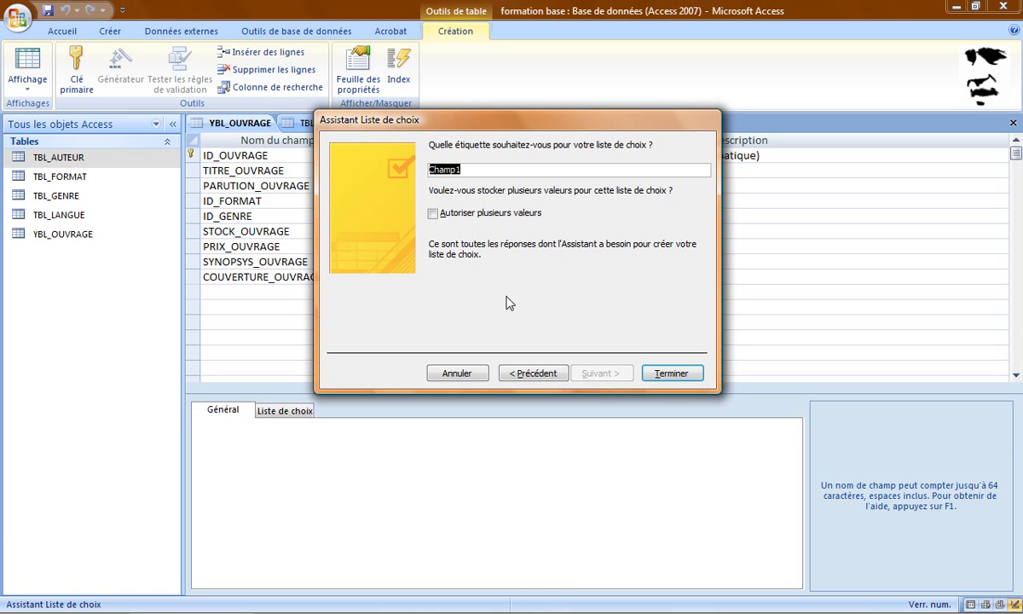
# Label the lookup list ID_LANGUE and finish it, saving the table to create the relationship.
pyautogui.write('ID')
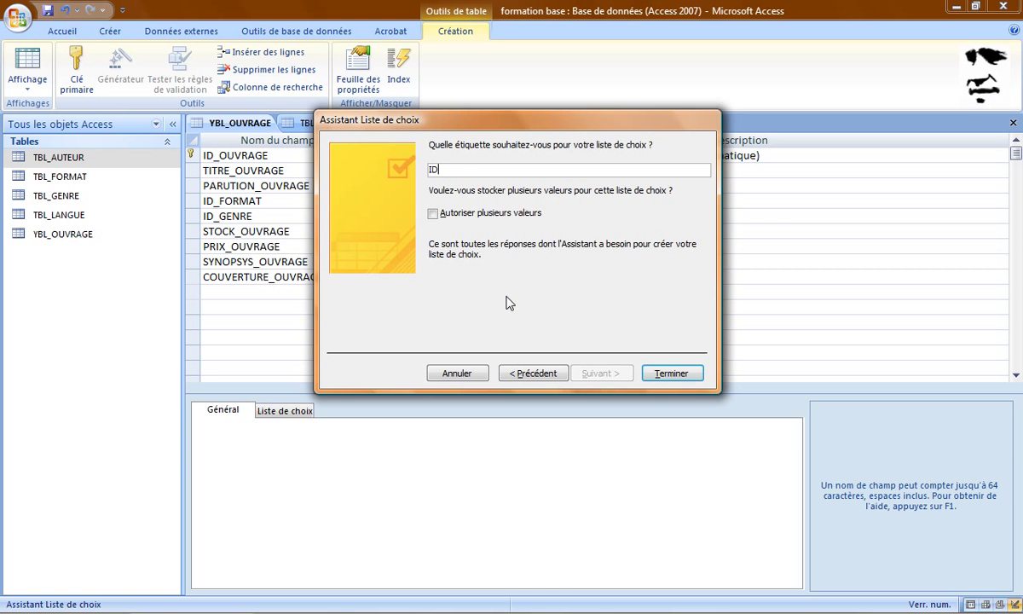
pyautogui.write('8LAN')
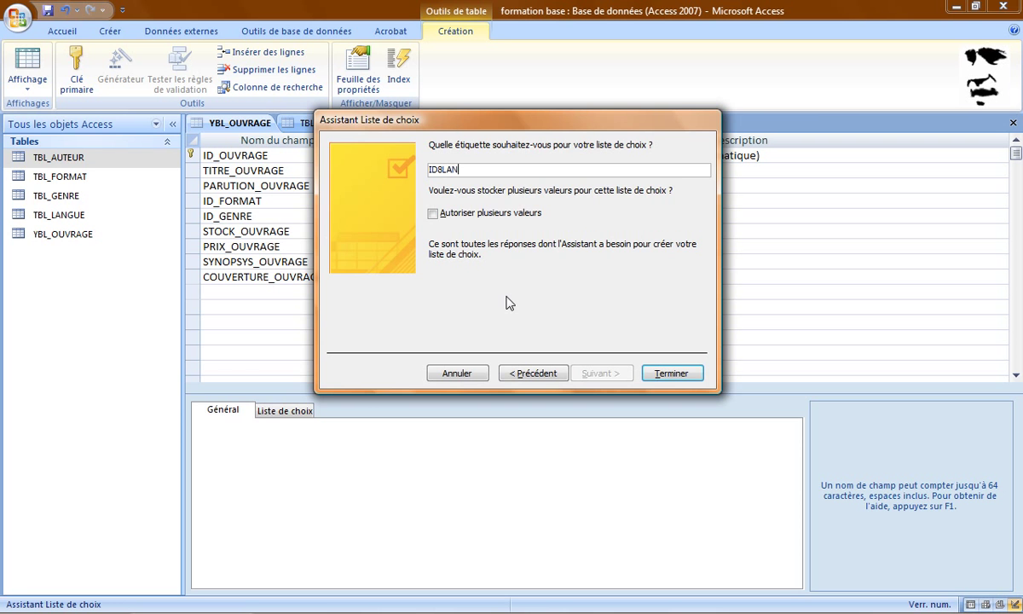
pyautogui.write('GUE')
pyautogui.press('BackSpace')
pyautogui.write('_')
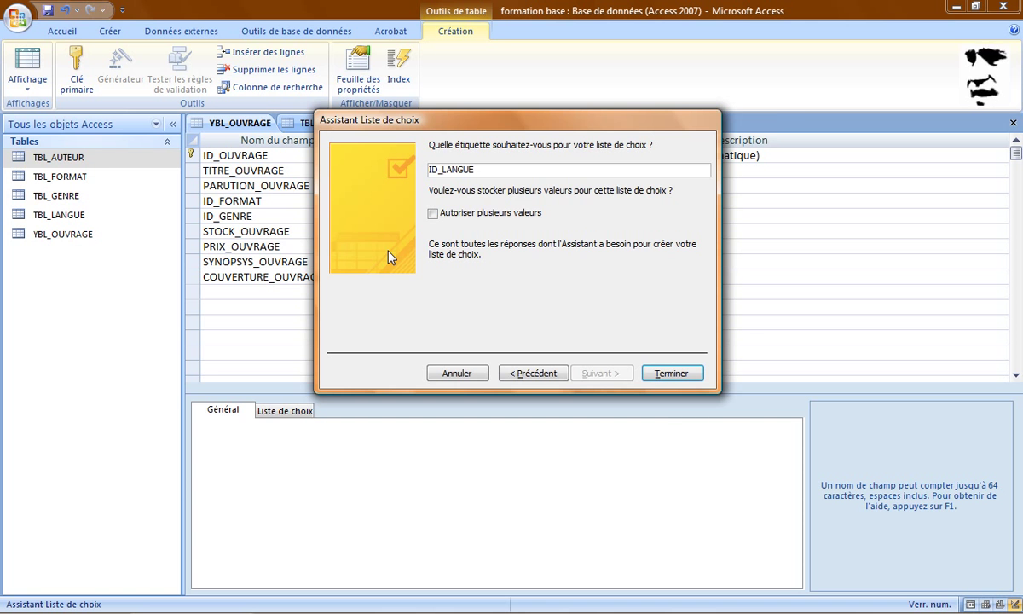
pyautogui.click(669, 374)
pyautogui.click(468, 331)
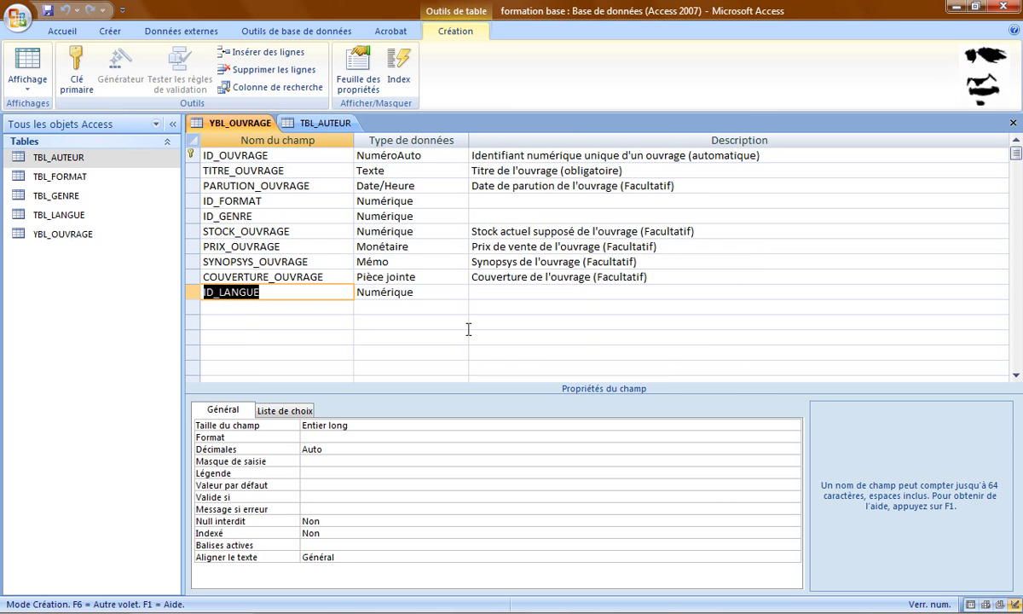
# Move the ID_LANGUE field directly below ID_GENRE and save the table while switching to its datasheet.
pyautogui.click(193, 292)
pyautogui.moveTo(193, 291); pyautogui.dragTo(181, 232)
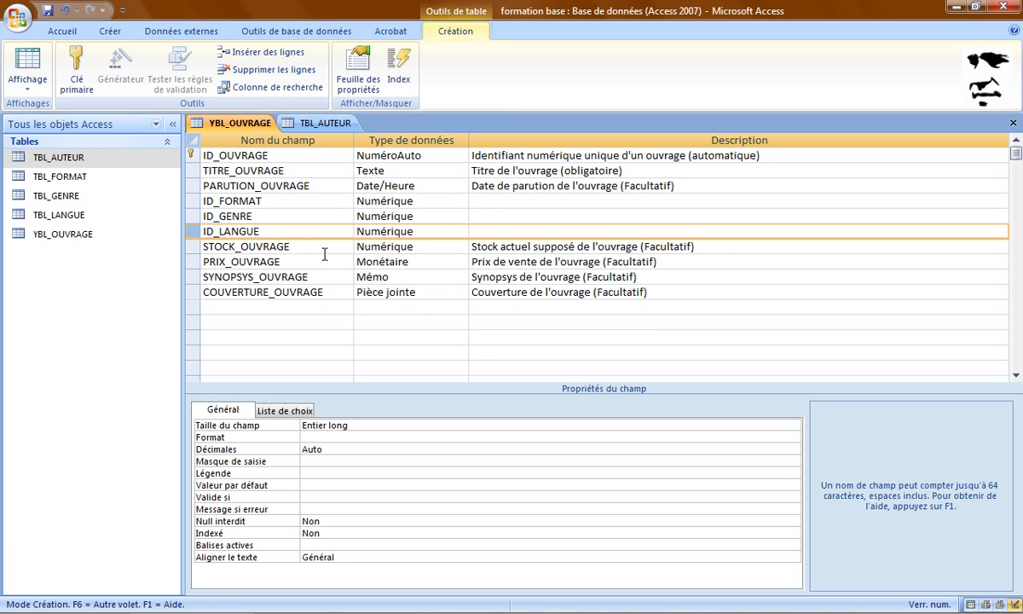
pyautogui.click(28, 68)
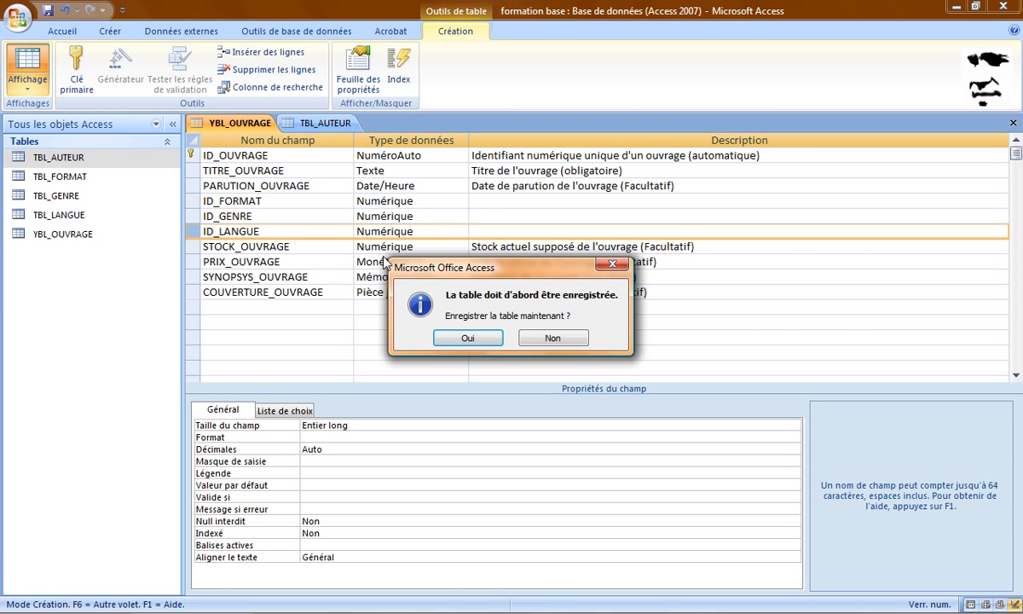
pyautogui.click(467, 338)
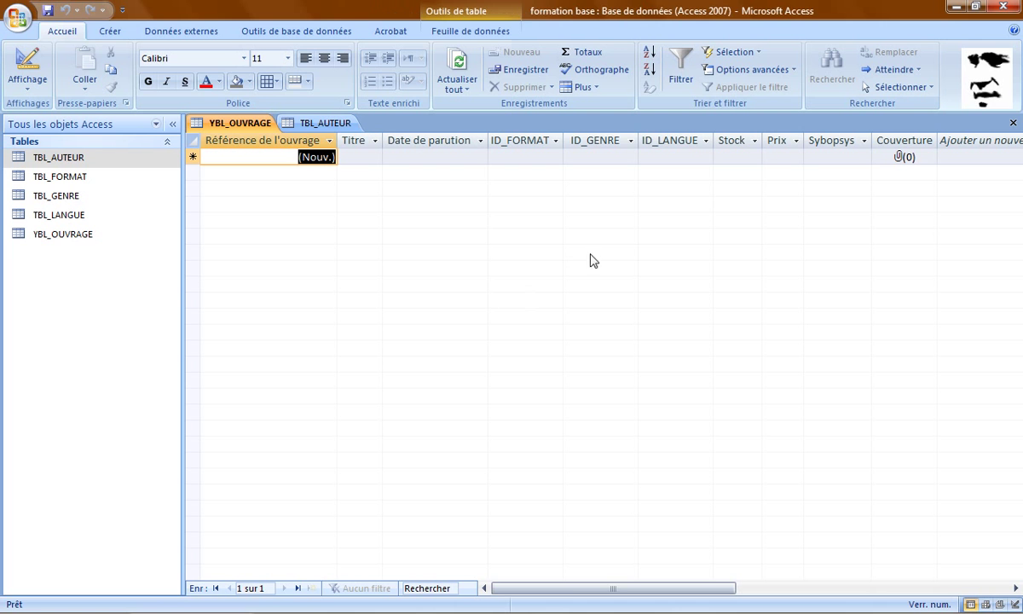
# Check the choices offered by the ID_LANGUE list in the new record.
pyautogui.click(742, 155)
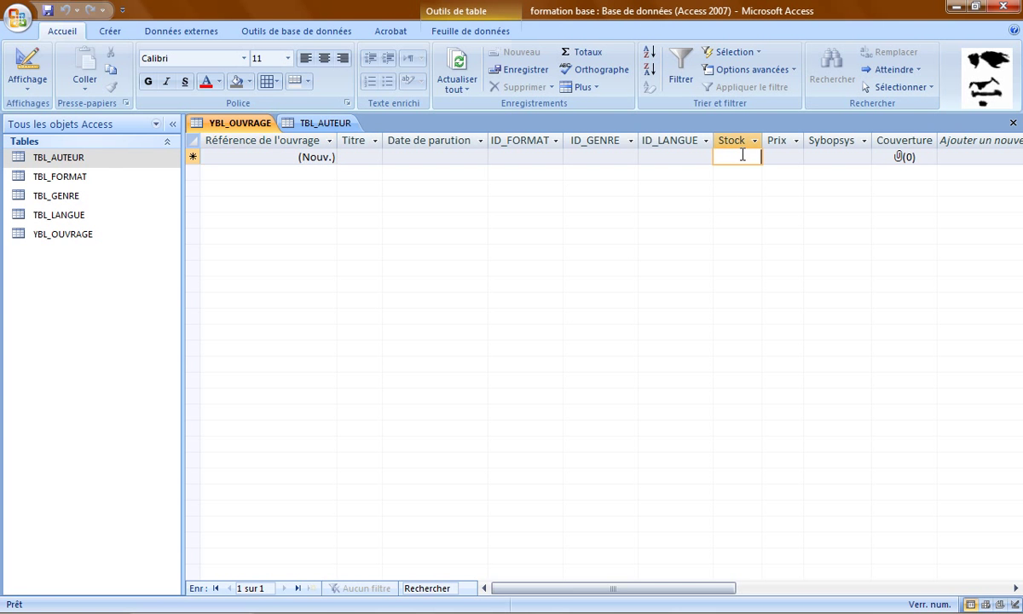
pyautogui.click(662, 155)
pyautogui.click(705, 158)
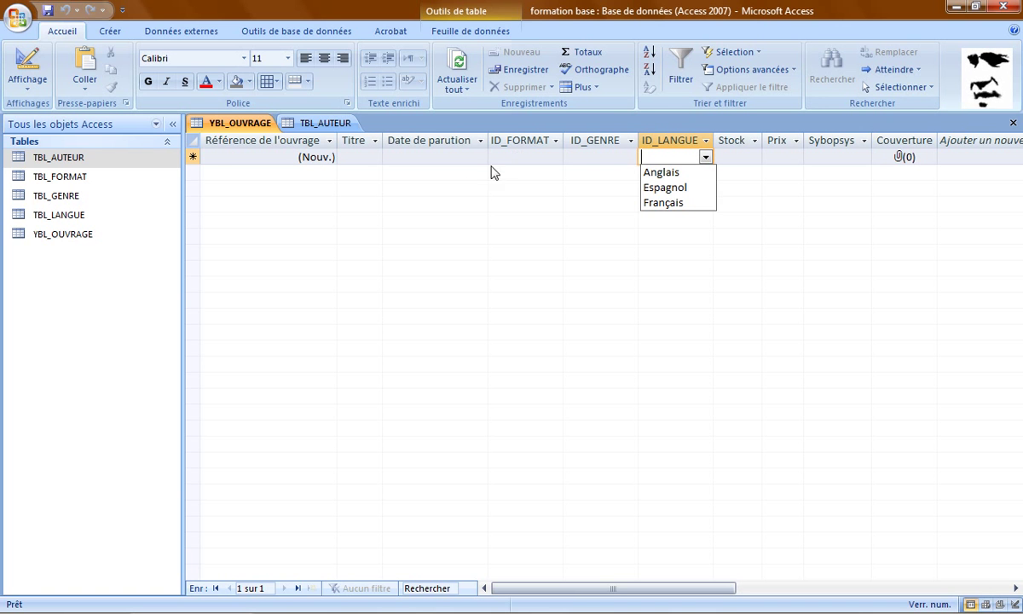
# Return to the table's design and review the lookup settings of the ID_GENRE field.
pyautogui.click(34, 68)
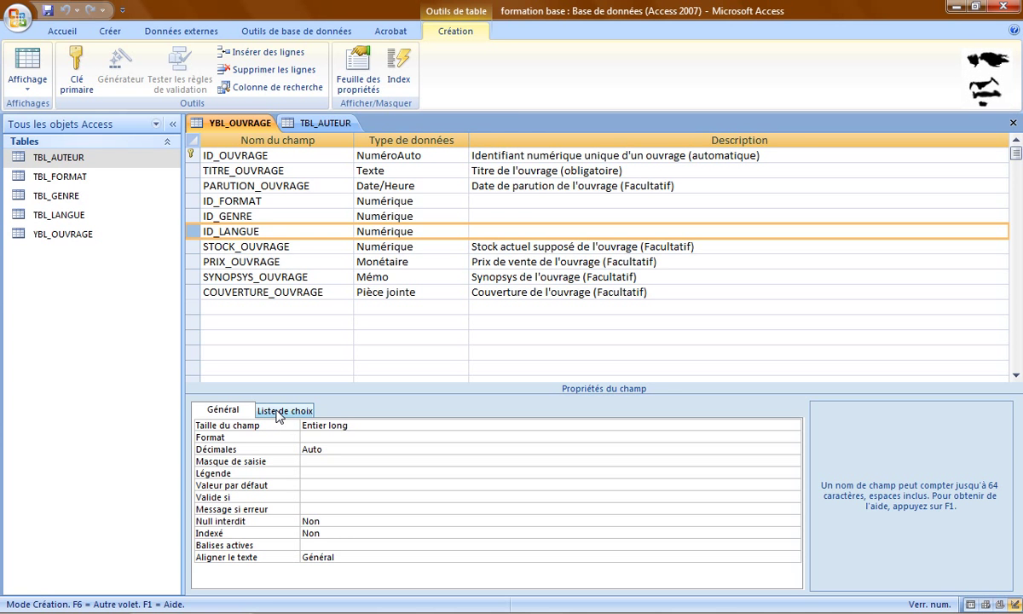
pyautogui.click(264, 201)
pyautogui.click(276, 216)
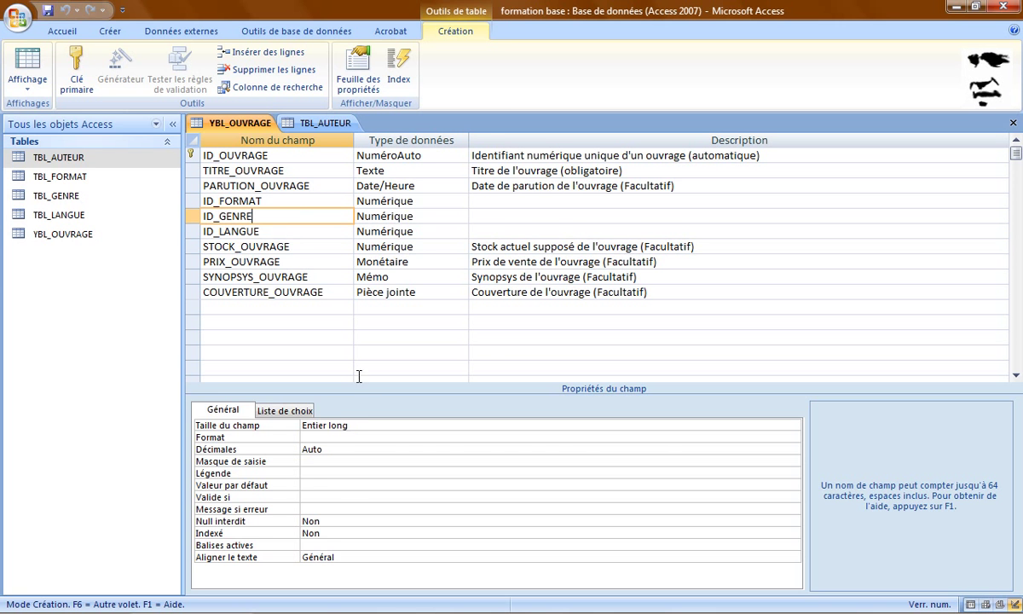
pyautogui.click(297, 413)
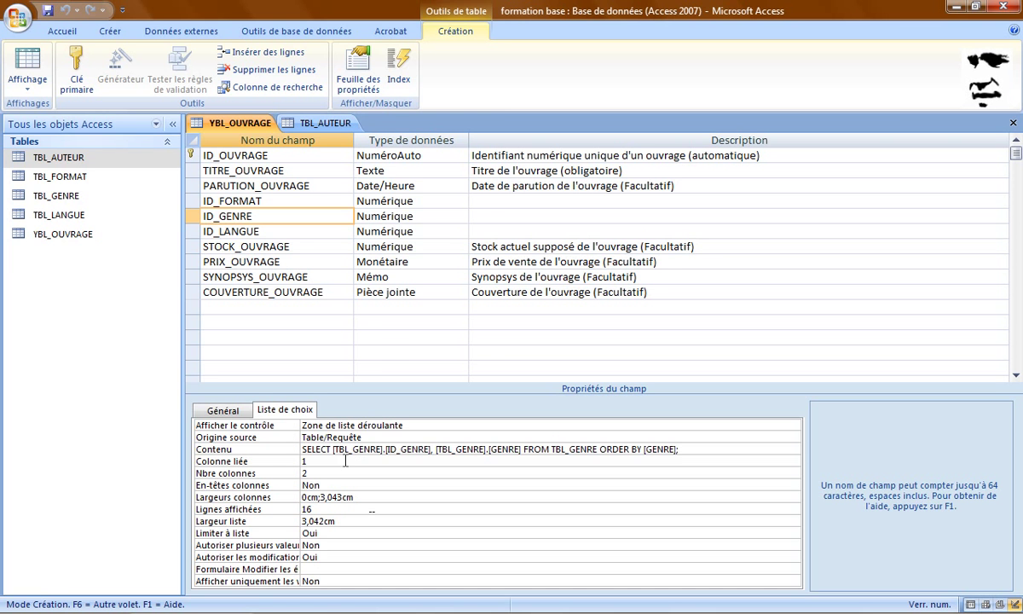
pyautogui.click(240, 413)
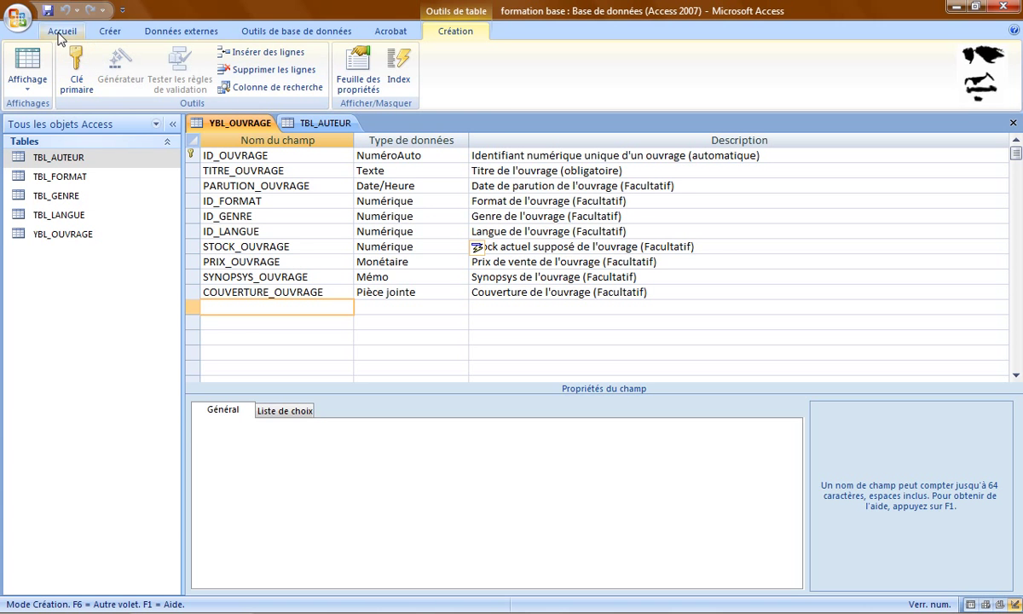
# Open the database's relationships diagram and show all relationships.
pyautogui.click(283, 29)
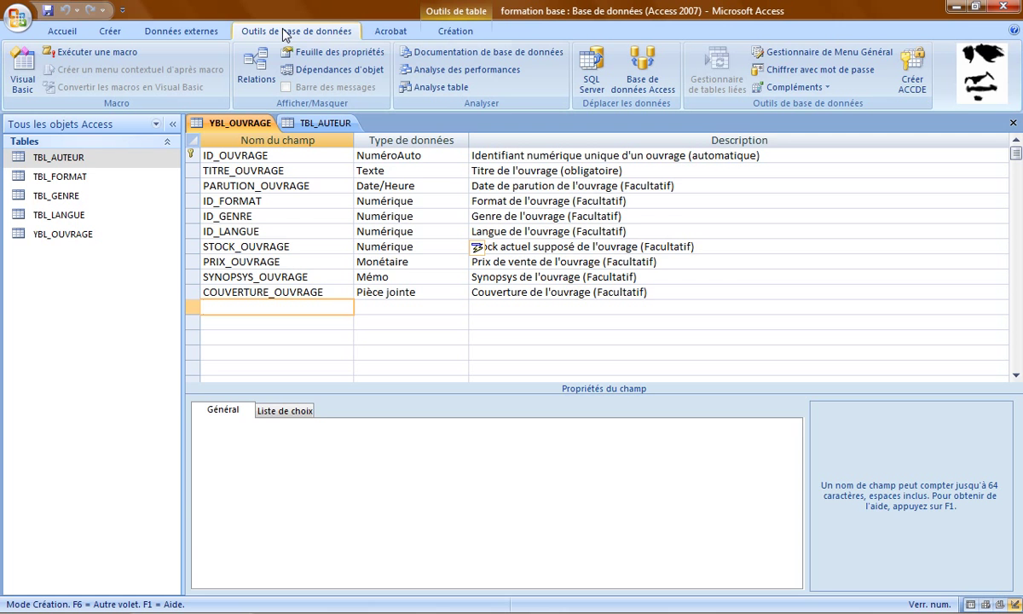
pyautogui.click(255, 73)
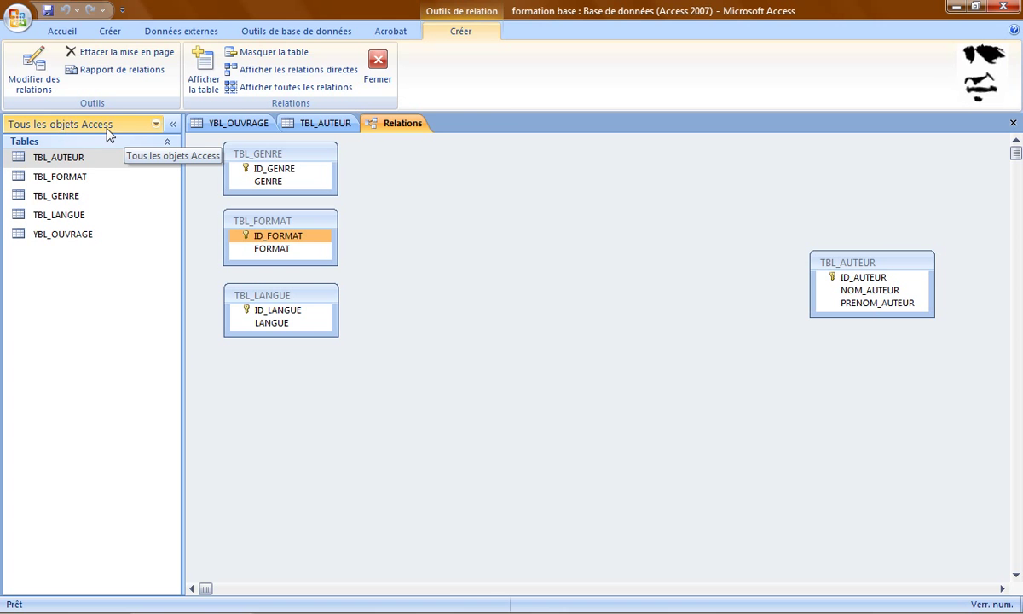
pyautogui.click(259, 88)
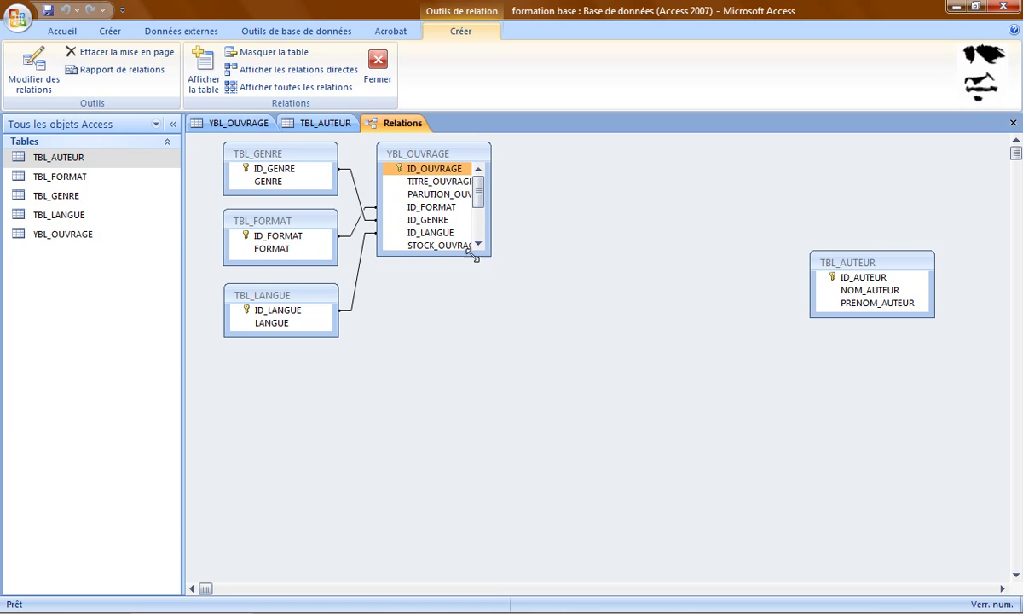
# Enlarge YBL_OUVRAGE to fit all its fields and stack TBL_FORMAT, TBL_GENRE and TBL_LANGUE in that order to its left.
pyautogui.moveTo(490, 254); pyautogui.dragTo(590, 342)
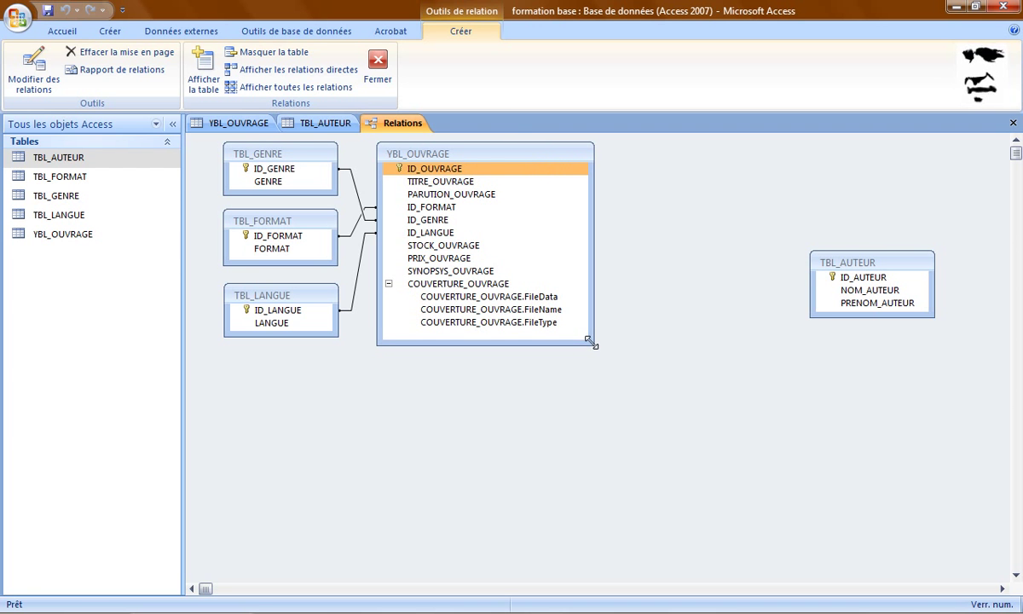
pyautogui.moveTo(449, 157); pyautogui.dragTo(511, 218)
pyautogui.moveTo(304, 162); pyautogui.dragTo(300, 270)
pyautogui.moveTo(304, 215); pyautogui.dragTo(311, 155)
pyautogui.moveTo(293, 262); pyautogui.dragTo(304, 230)
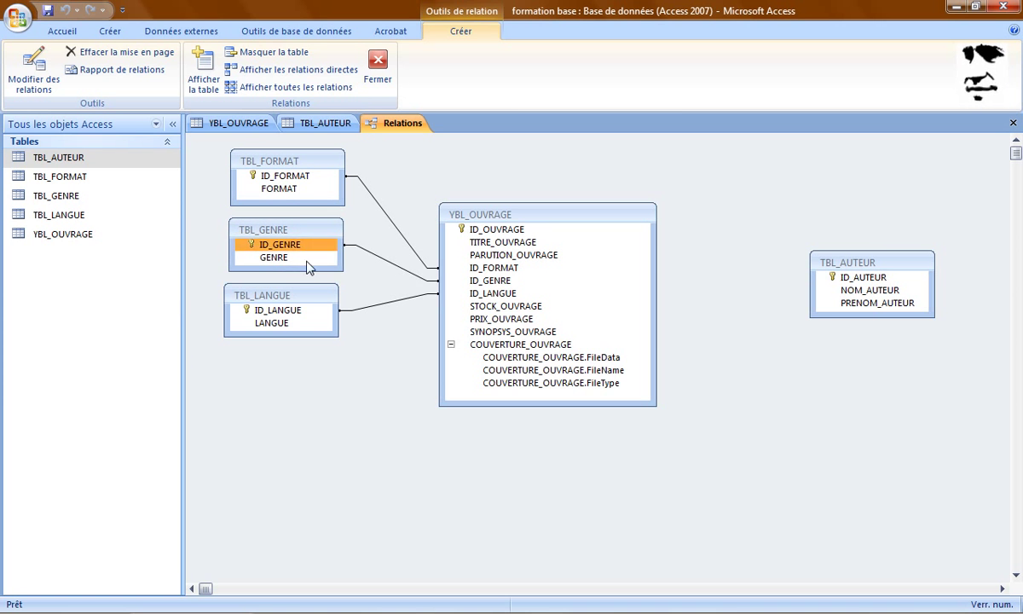
pyautogui.moveTo(311, 294); pyautogui.dragTo(318, 296)
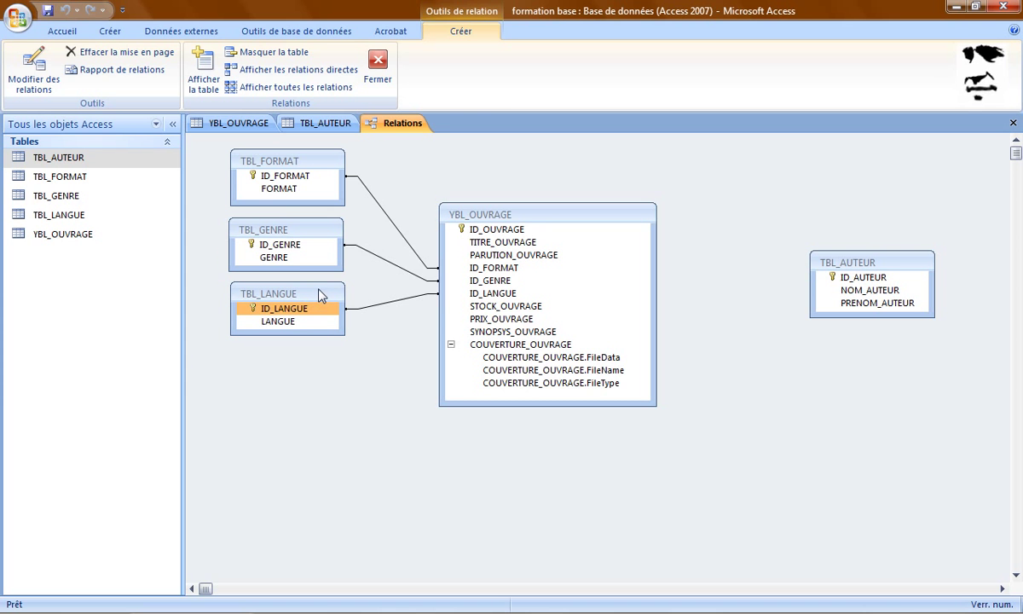
# Align TBL_FORMAT, TBL_GENRE and TBL_LANGUE in one column with wider, roughly even spacing beside YBL_OUVRAGE.
pyautogui.moveTo(315, 160)
pyautogui.mouseDown()
pyautogui.moveTo(384, 157)
pyautogui.moveTo(304, 156)
pyautogui.moveTo(390, 157)
pyautogui.moveTo(320, 162)
pyautogui.mouseUp()
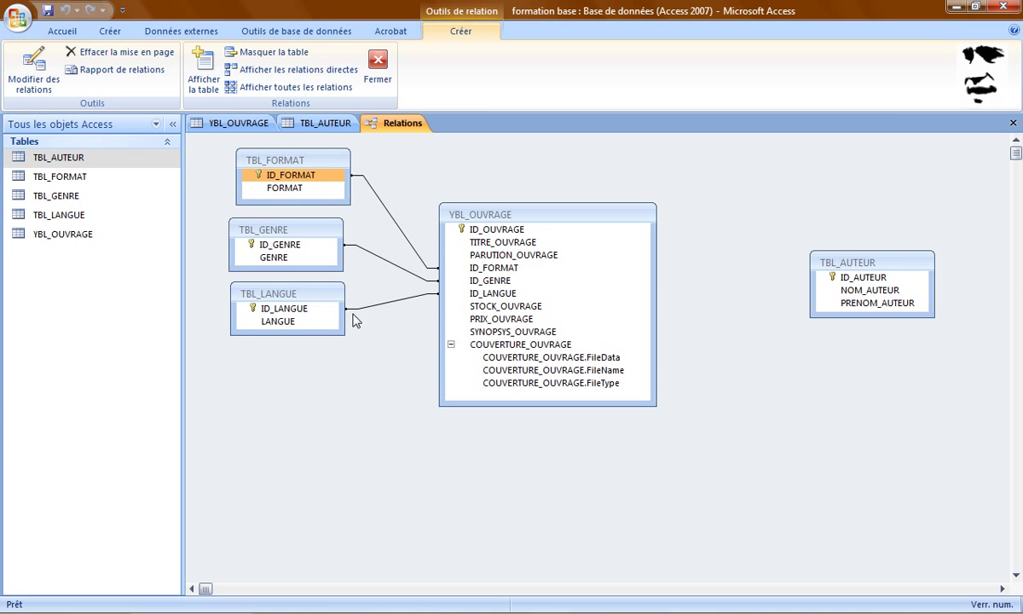
pyautogui.moveTo(330, 294); pyautogui.dragTo(339, 315)
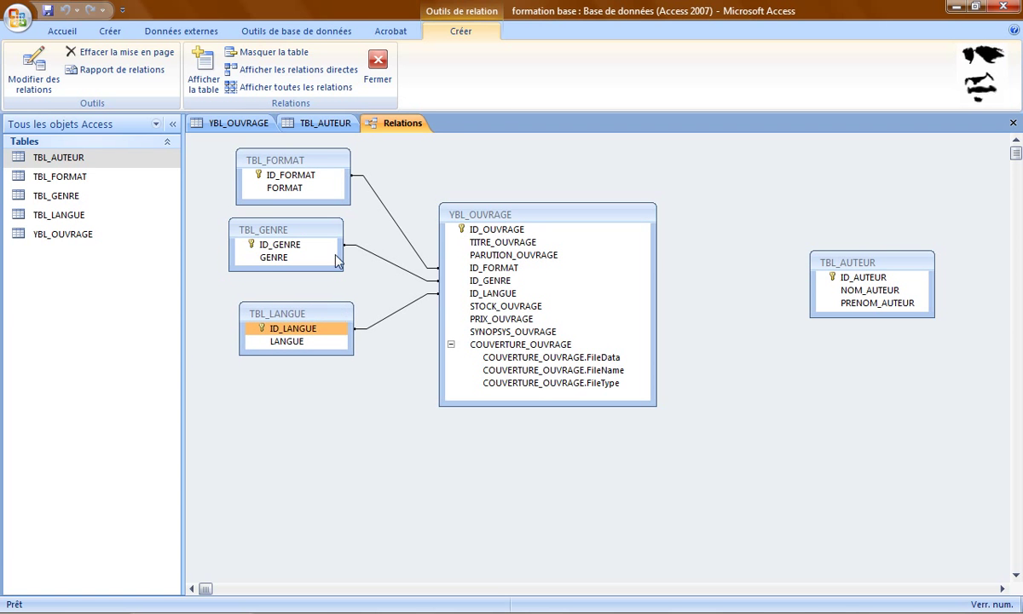
pyautogui.moveTo(332, 234); pyautogui.dragTo(339, 256)
pyautogui.click(341, 317)
pyautogui.moveTo(339, 315); pyautogui.dragTo(352, 364)
pyautogui.moveTo(325, 254); pyautogui.dragTo(343, 274)
pyautogui.moveTo(334, 166); pyautogui.dragTo(351, 171)
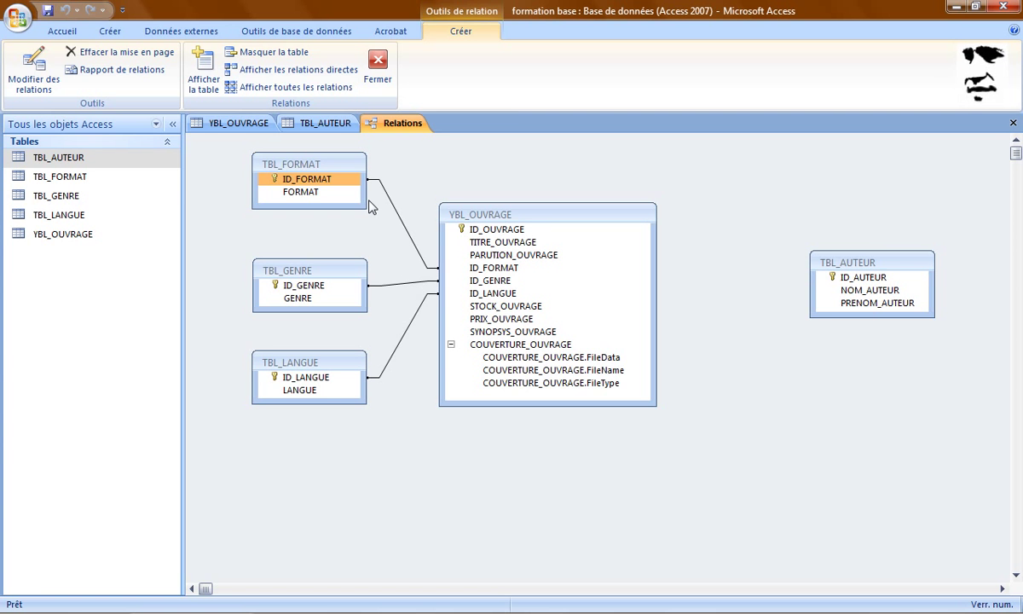
# Close the relationships diagram and save its layout changes.
pyautogui.moveTo(354, 186); pyautogui.dragTo(298, 177)
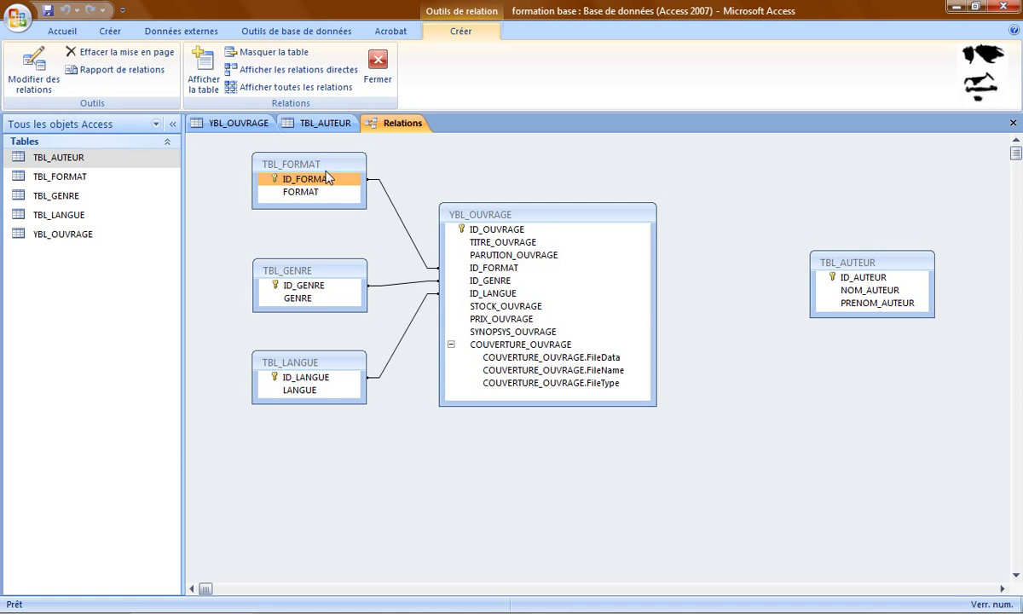
pyautogui.click(378, 69)
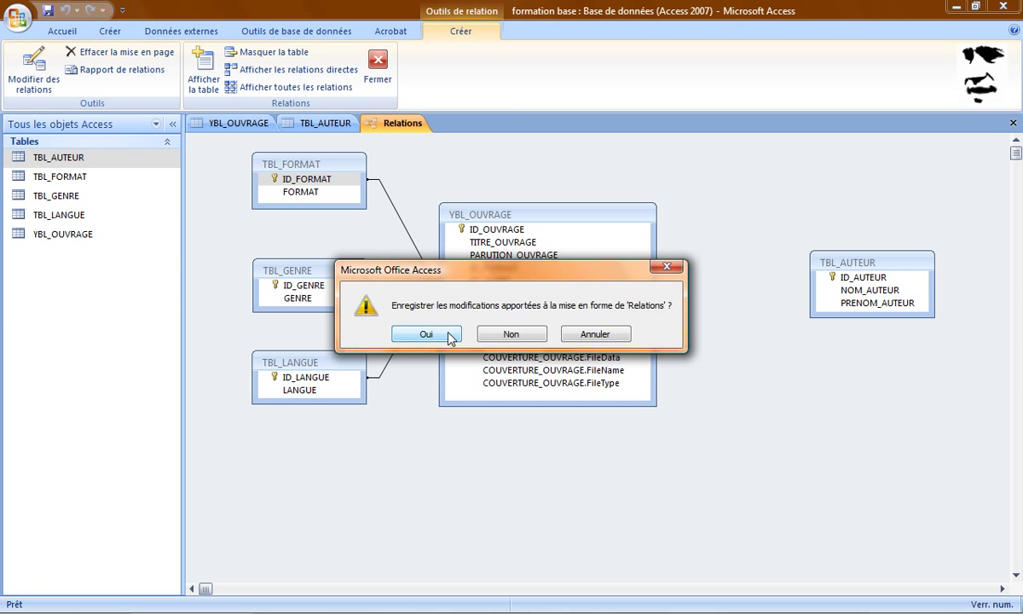
pyautogui.click(451, 337)
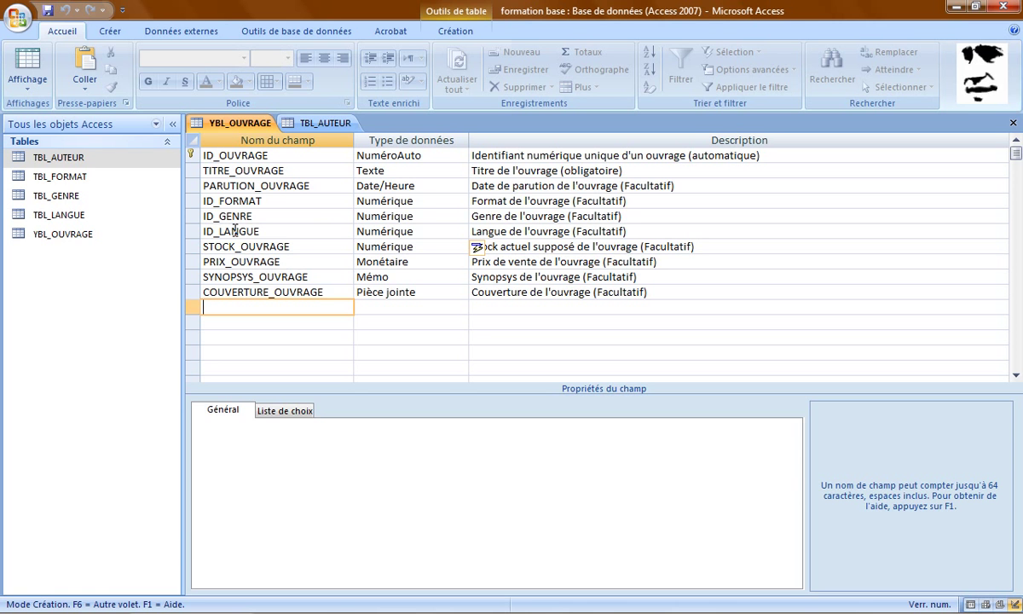
# View YBL_OUVRAGE as a datasheet and check the choices in the new record's Langue list.
pyautogui.click(274, 230)
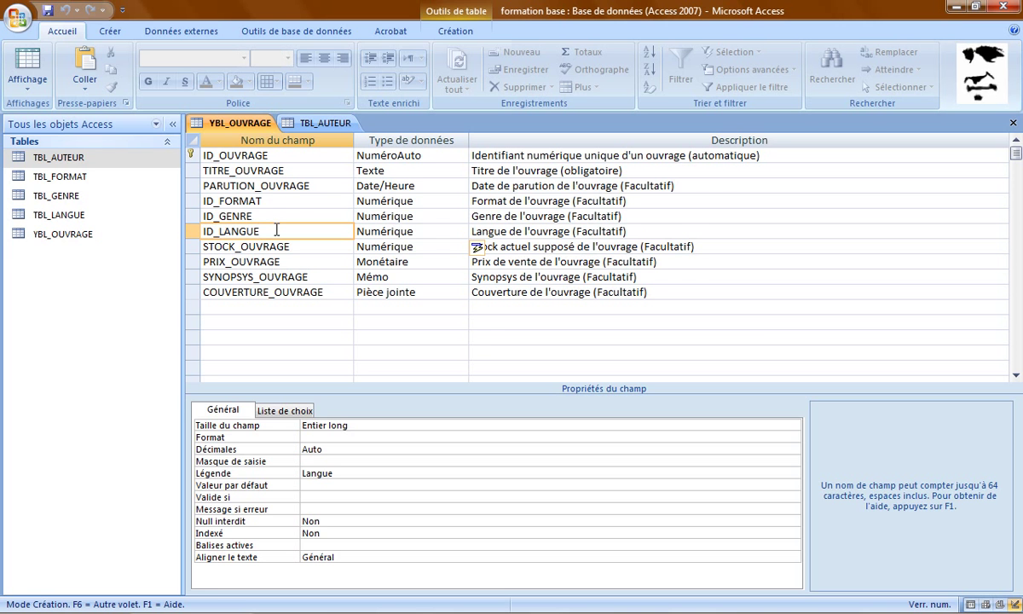
pyautogui.click(27, 61)
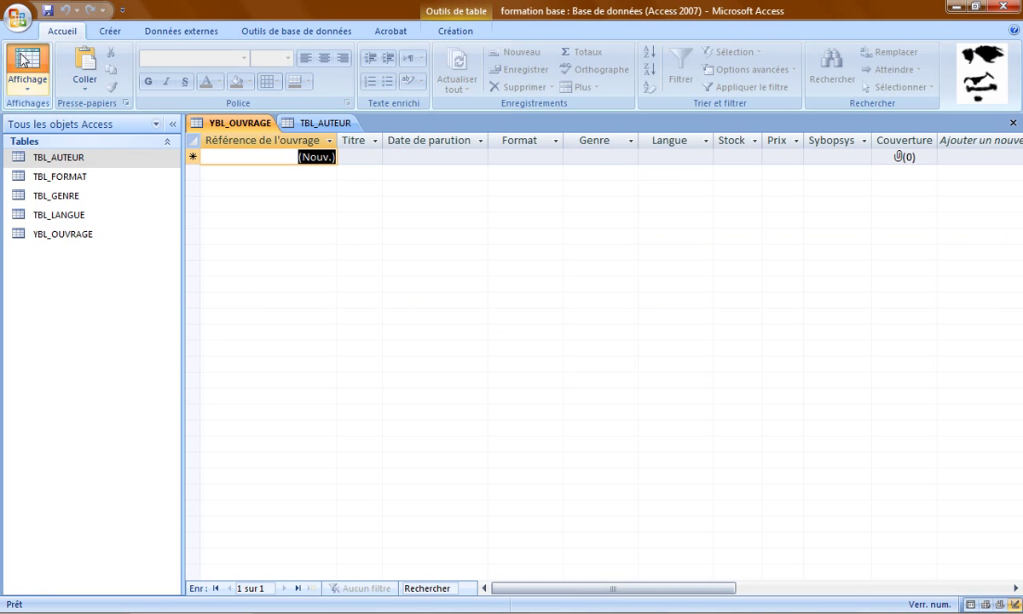
pyautogui.click(681, 156)
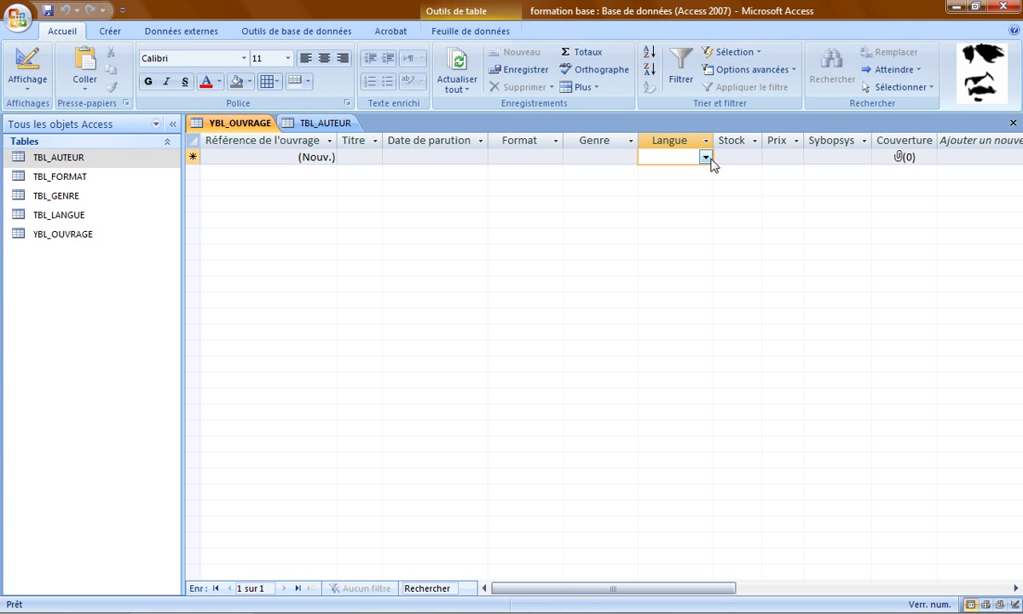
pyautogui.click(706, 156)
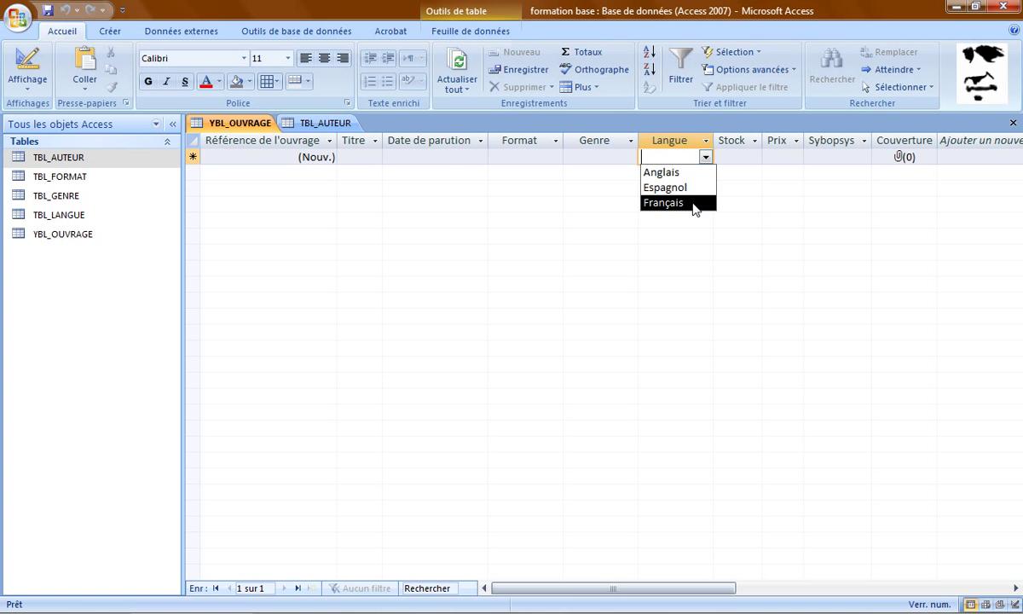
# Return to the table's design and set the default value of the ID_LANGUE field to 1.
pyautogui.click(37, 75)
pyautogui.click(21, 72)
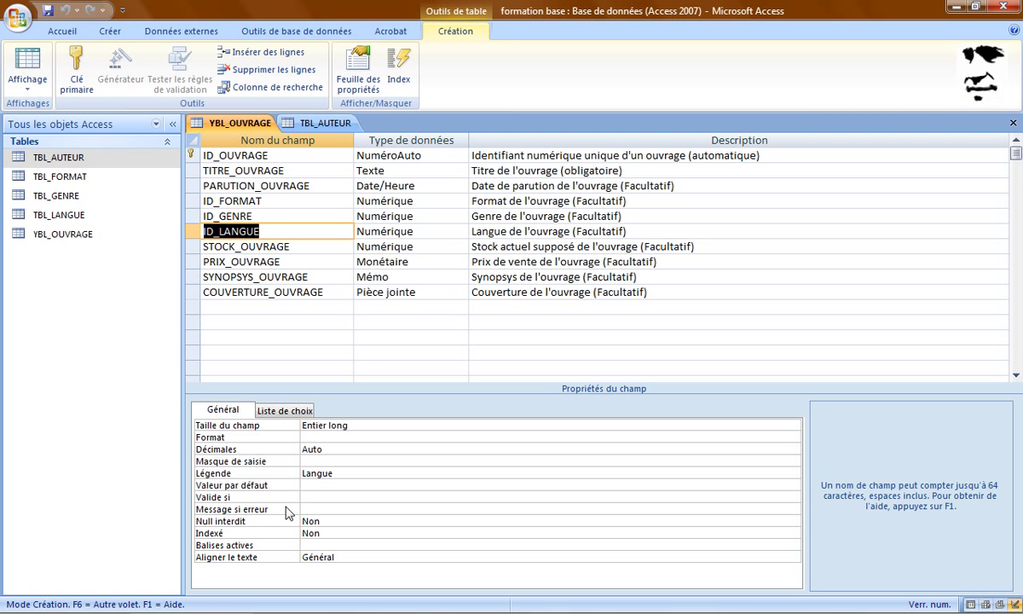
pyautogui.click(317, 486)
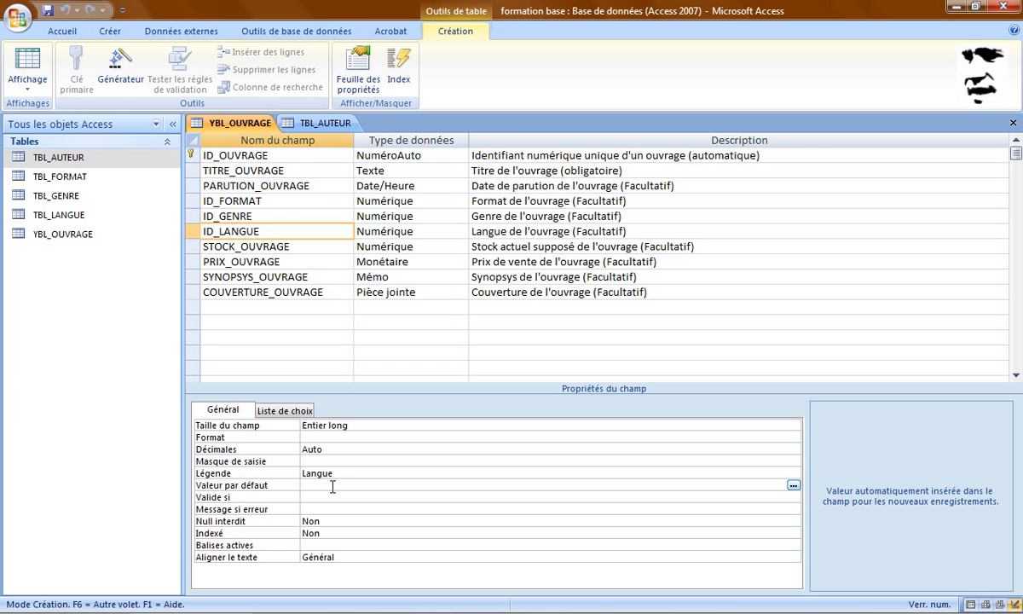
pyautogui.write('1')
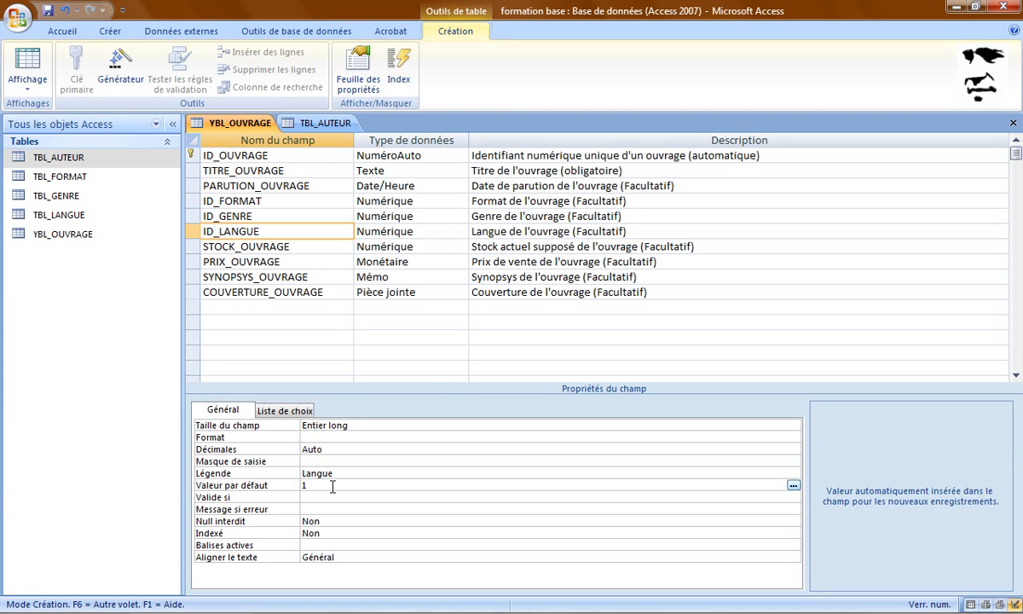
# Save the table, switch to its datasheet and check the default language and list choices in the new record.
pyautogui.click(38, 64)
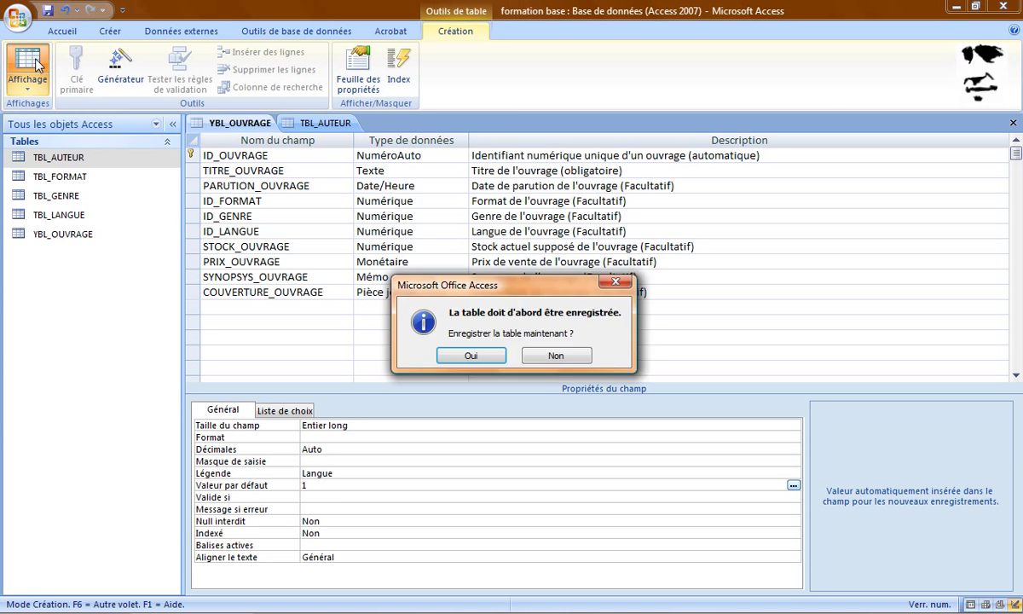
pyautogui.click(469, 354)
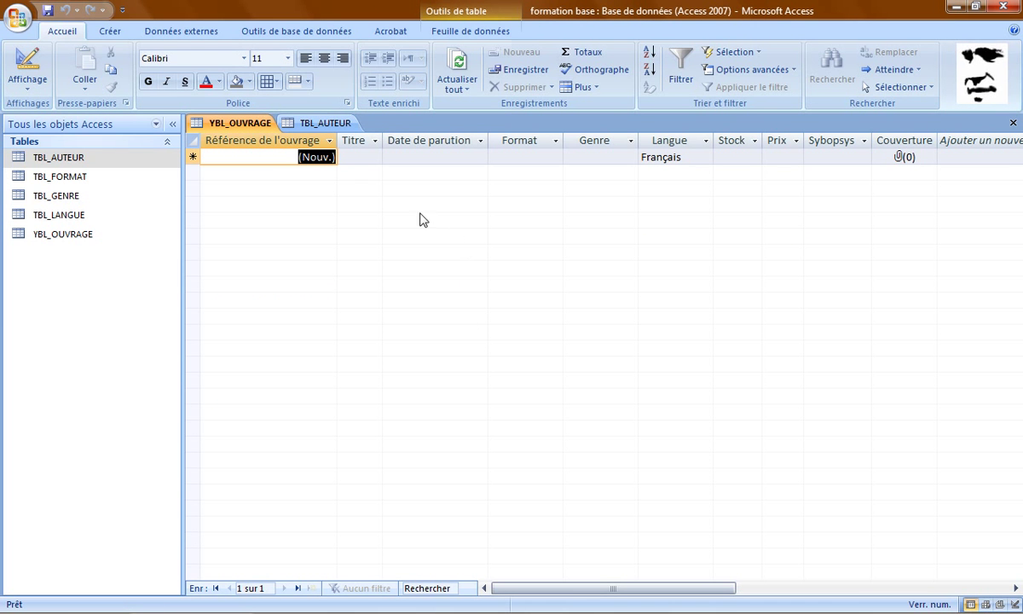
pyautogui.click(700, 158)
pyautogui.click(705, 158)
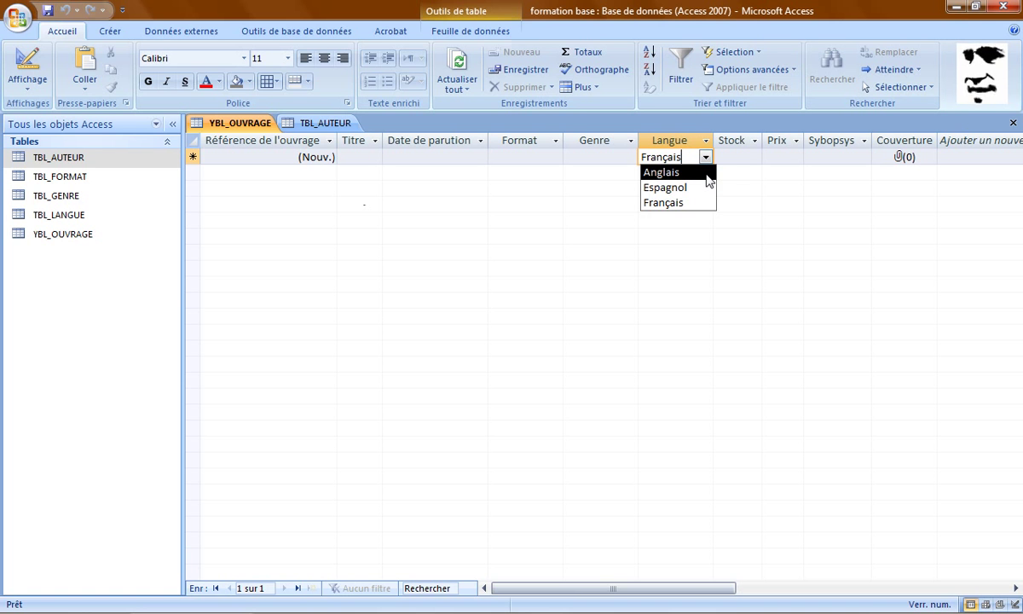
# Close the Langue choice list in the new record, keeping the default language.
pyautogui.click(706, 158)
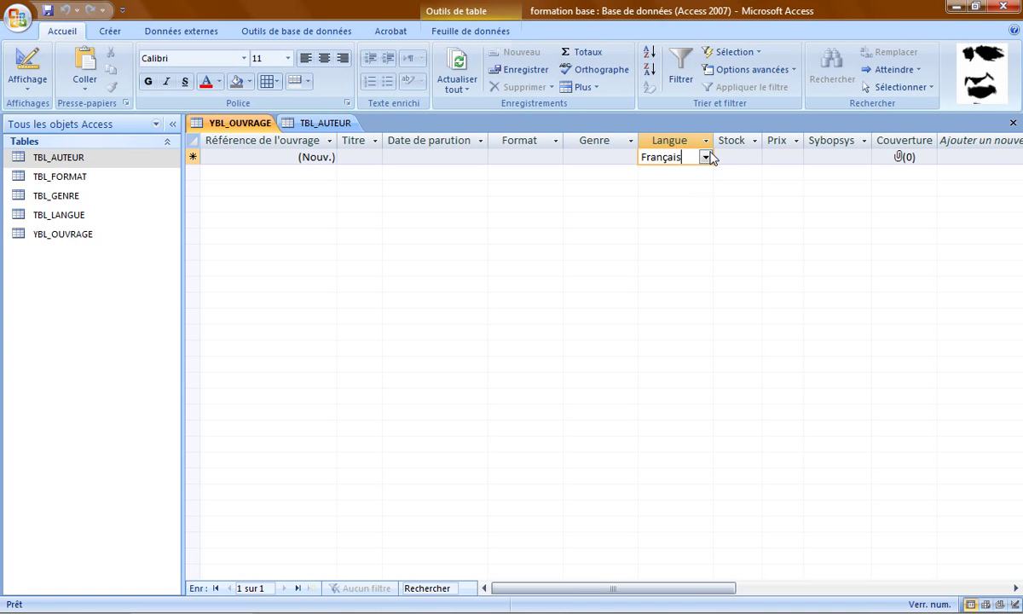
pyautogui.click(756, 159)
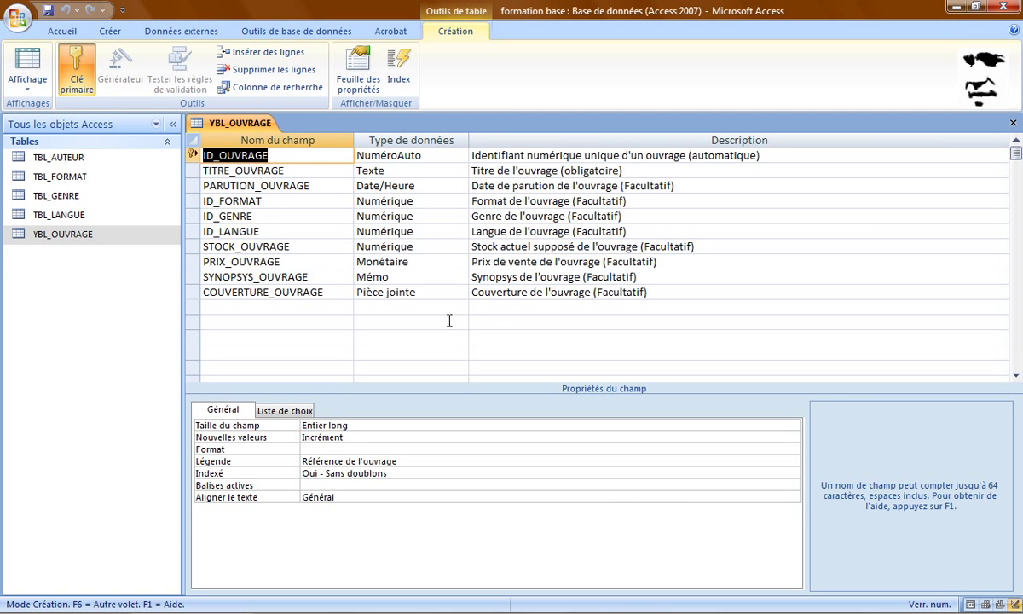
# Add a text field named tg'(y((-hu below COUVERTURE_OUVRAGE in the YBL_OUVRAGE design, without a description.
pyautogui.click(336, 307)
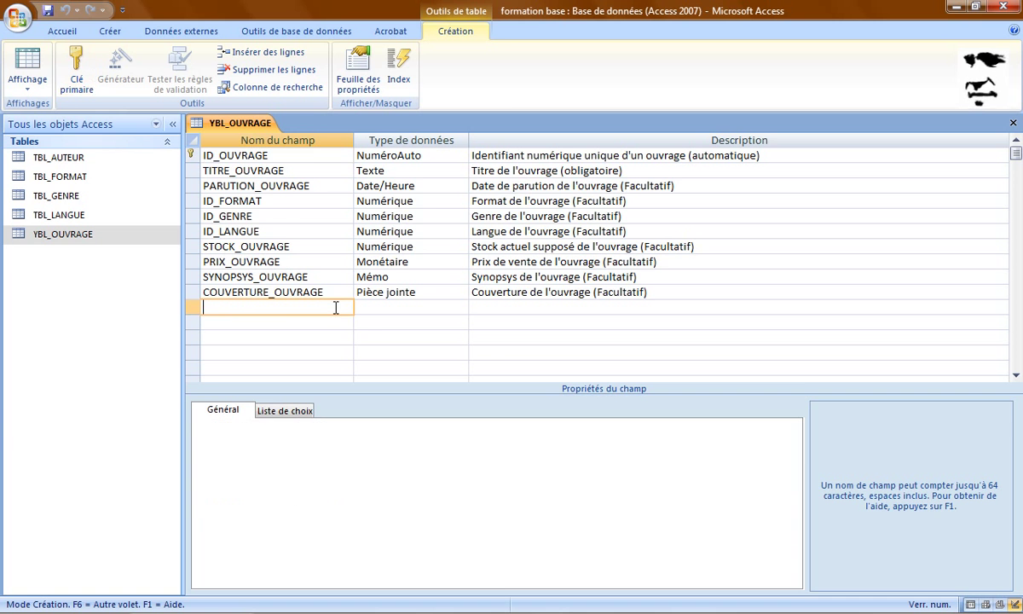
pyautogui.write("tg'(y((-hu")
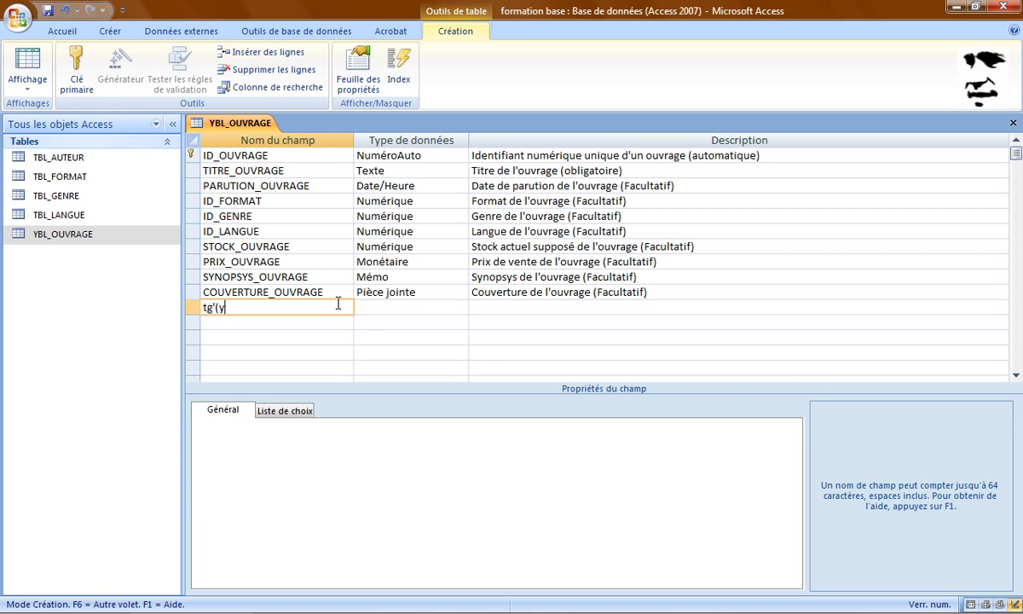
pyautogui.click(409, 305)
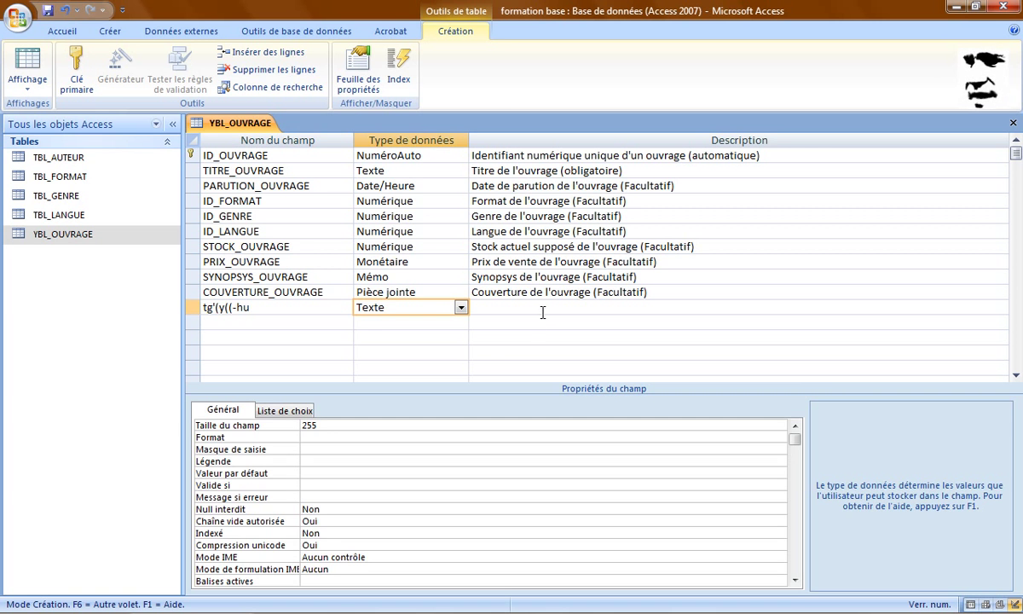
pyautogui.click(540, 311)
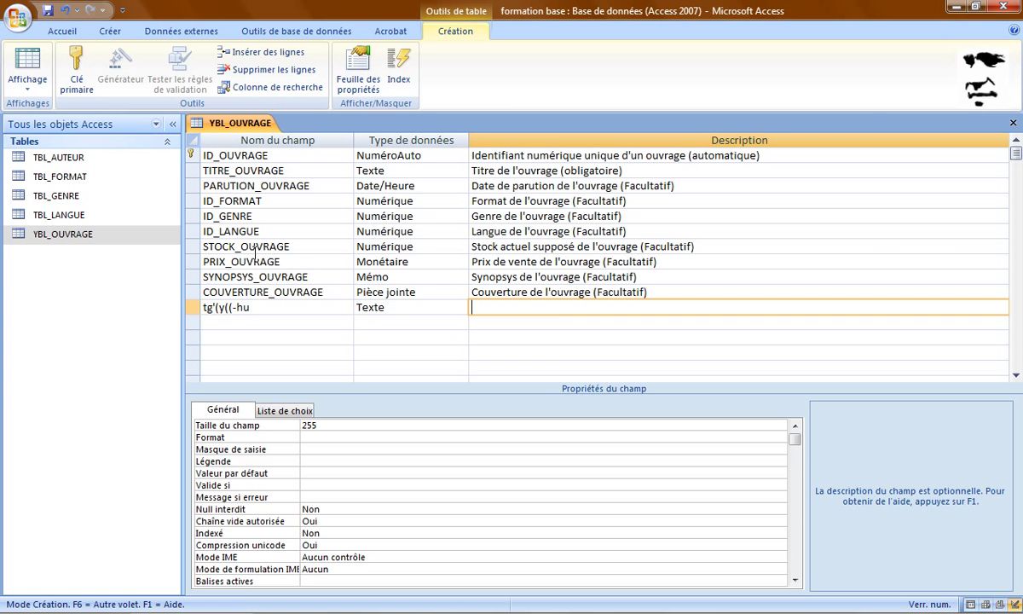
# Create a lookup field below the last field with ID_LANGUE from TBL_LANGUE, keeping the default label Champ1, and save the table.
pyautogui.click(232, 319)
pyautogui.click(304, 87)
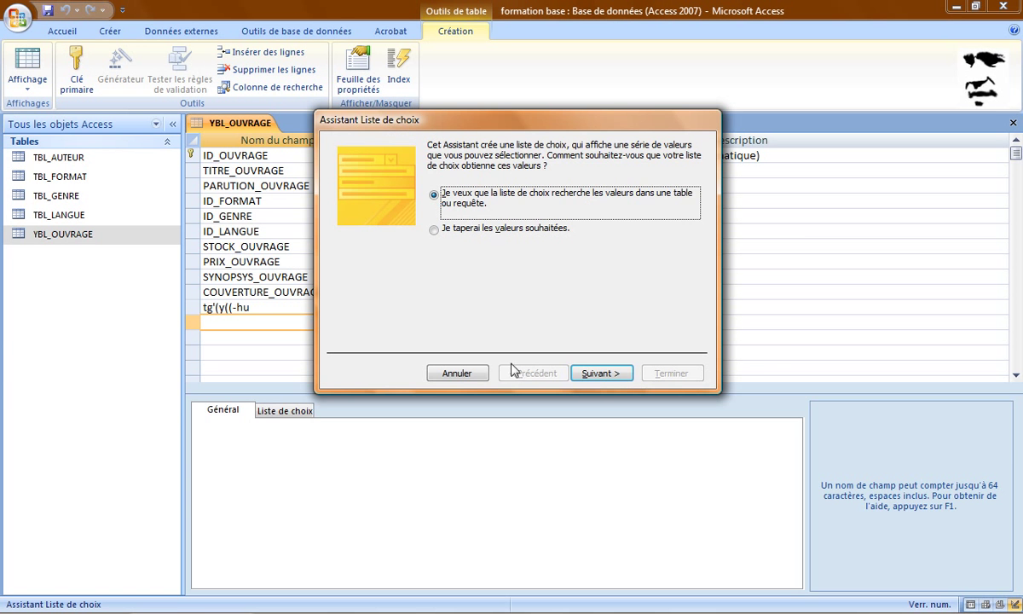
pyautogui.click(599, 375)
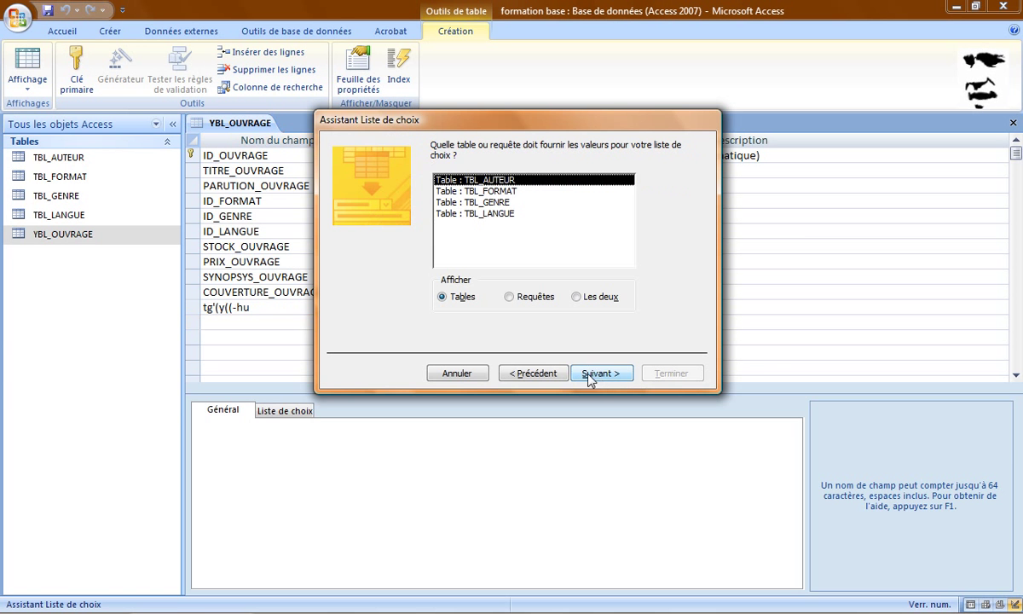
pyautogui.click(499, 213)
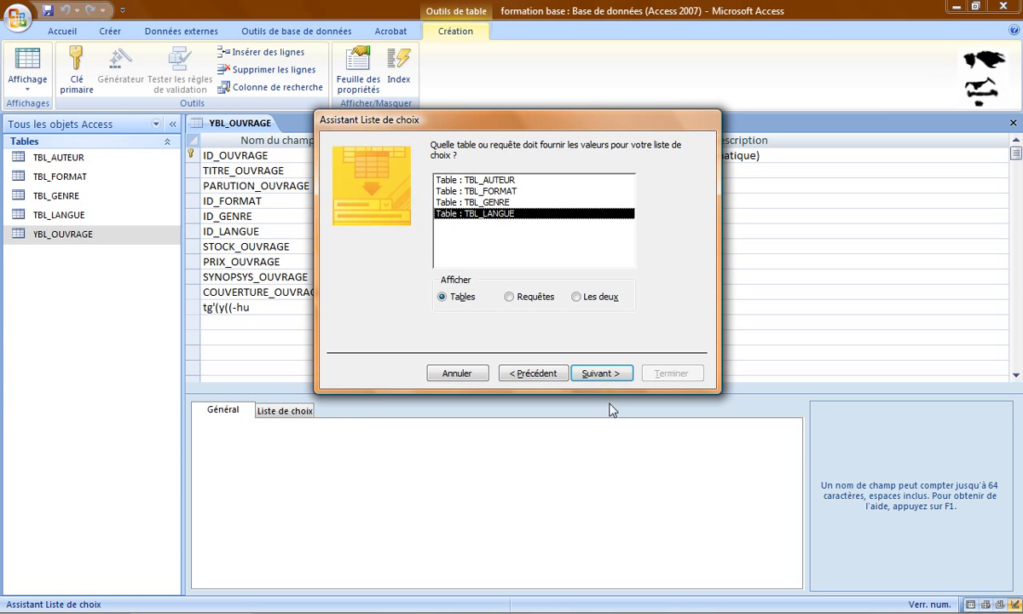
pyautogui.click(606, 373)
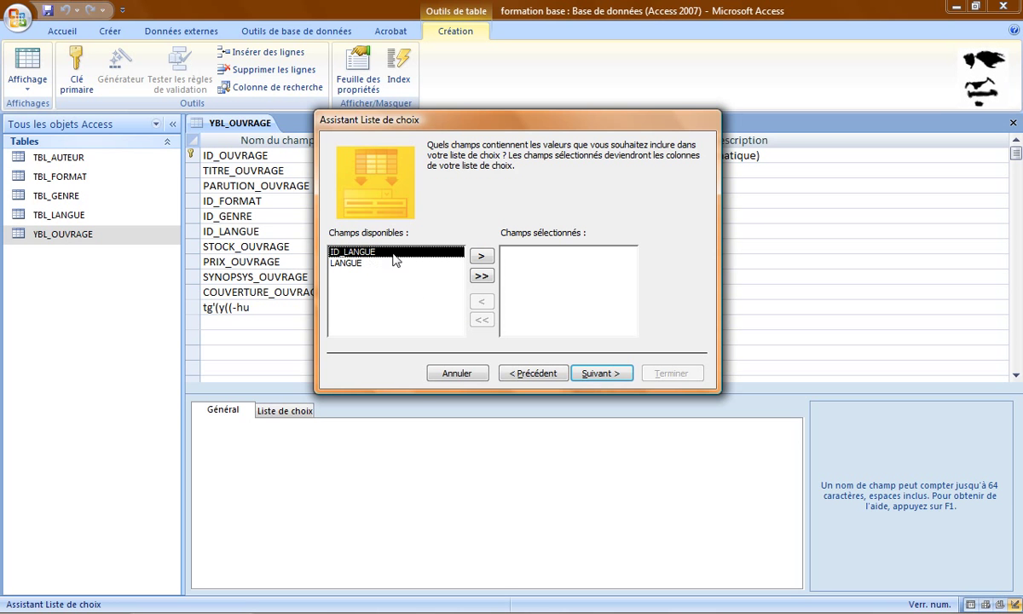
pyautogui.click(481, 255)
pyautogui.click(603, 372)
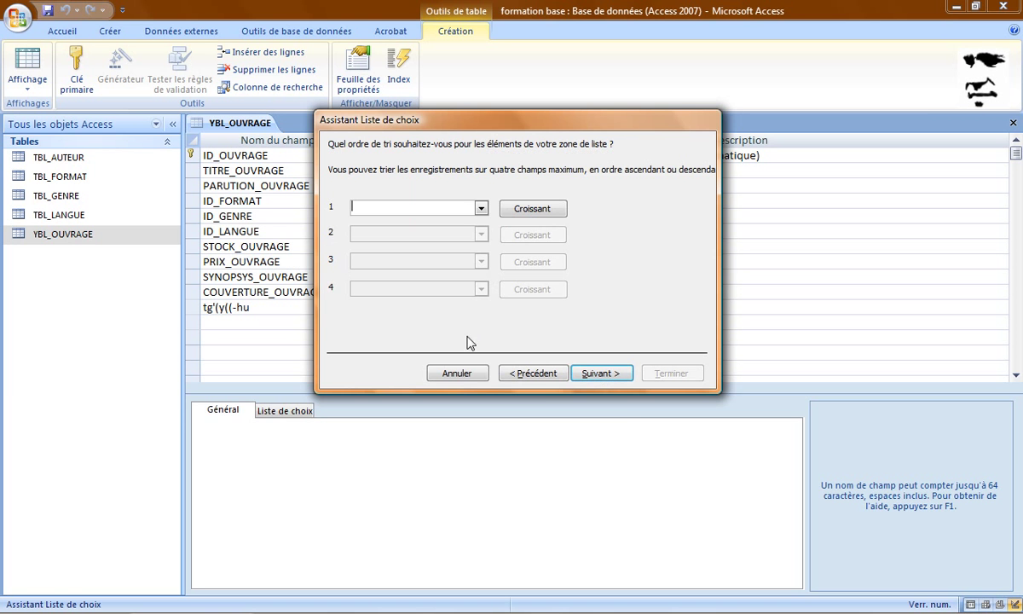
pyautogui.click(605, 375)
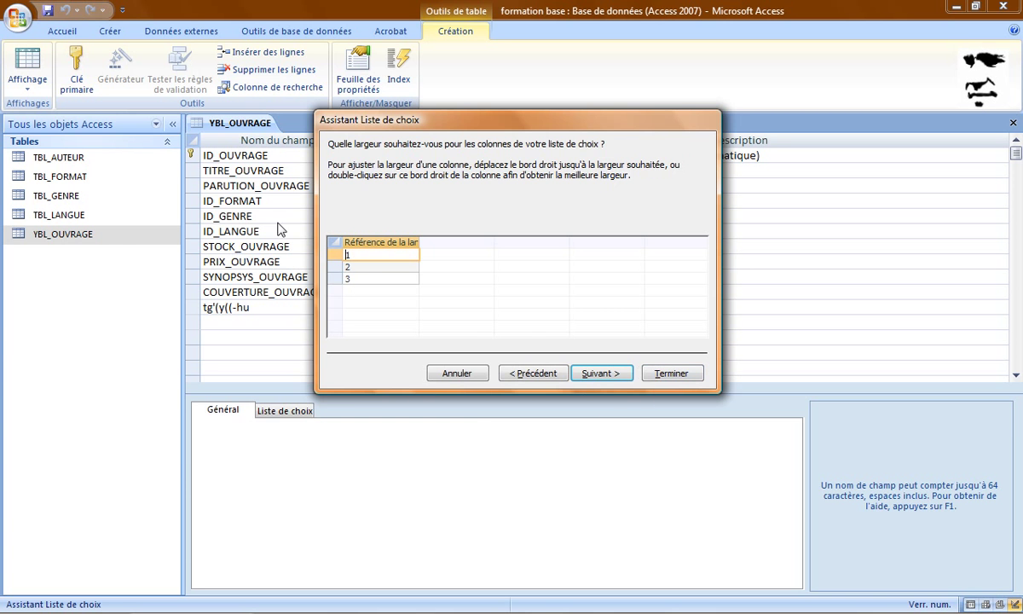
pyautogui.click(617, 376)
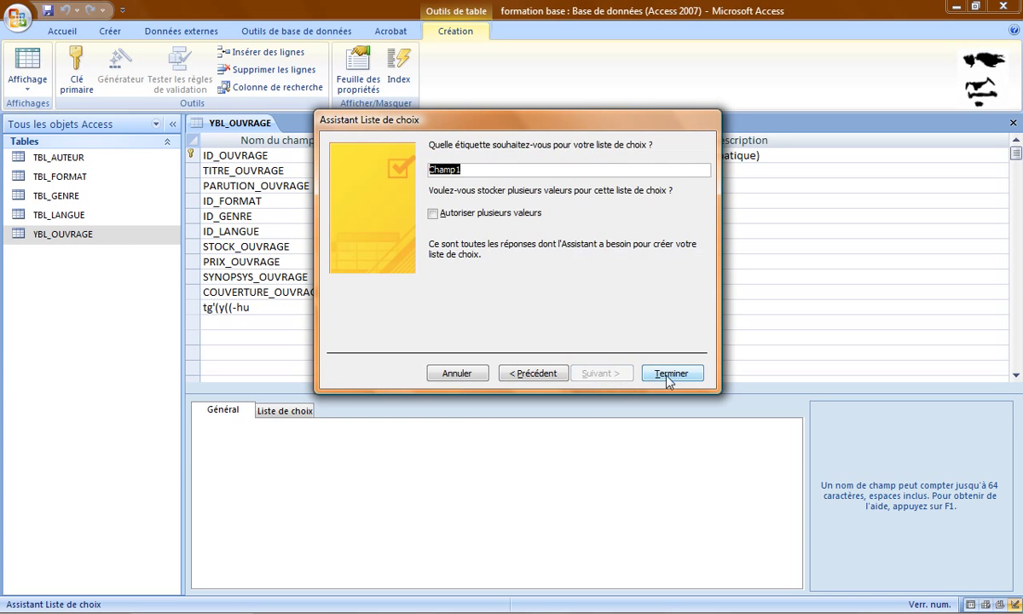
pyautogui.click(668, 375)
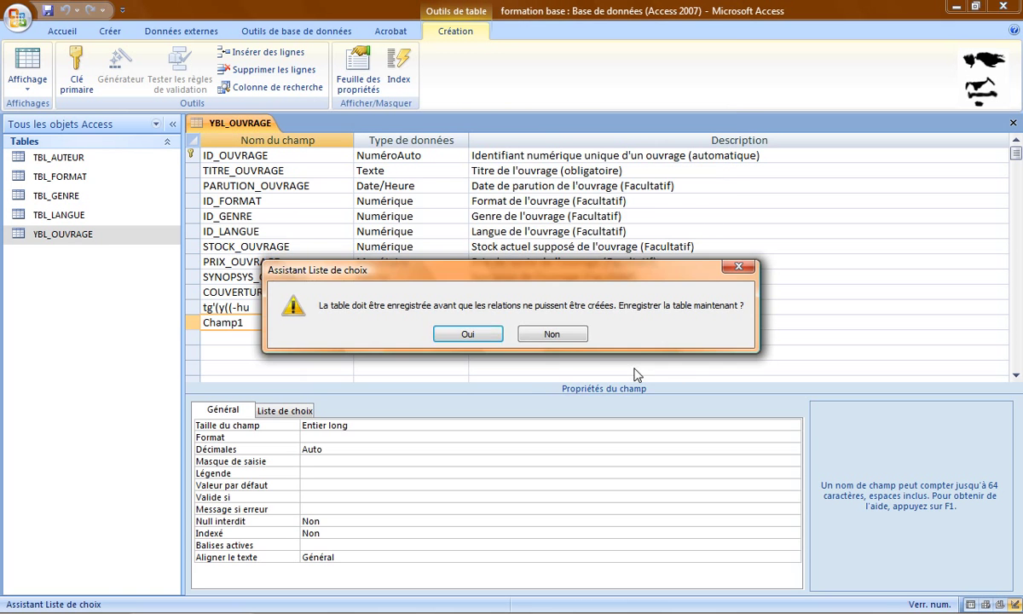
pyautogui.click(485, 334)
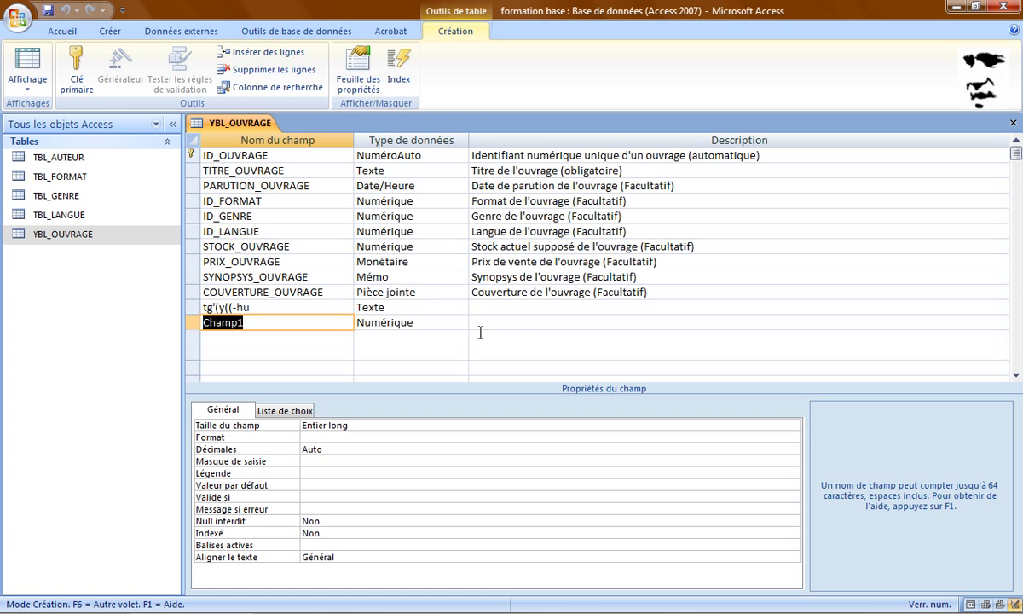
# Close YBL_OUVRAGE, reopen it in design view and delete the tg'(y((-hu field.
pyautogui.click(1012, 123)
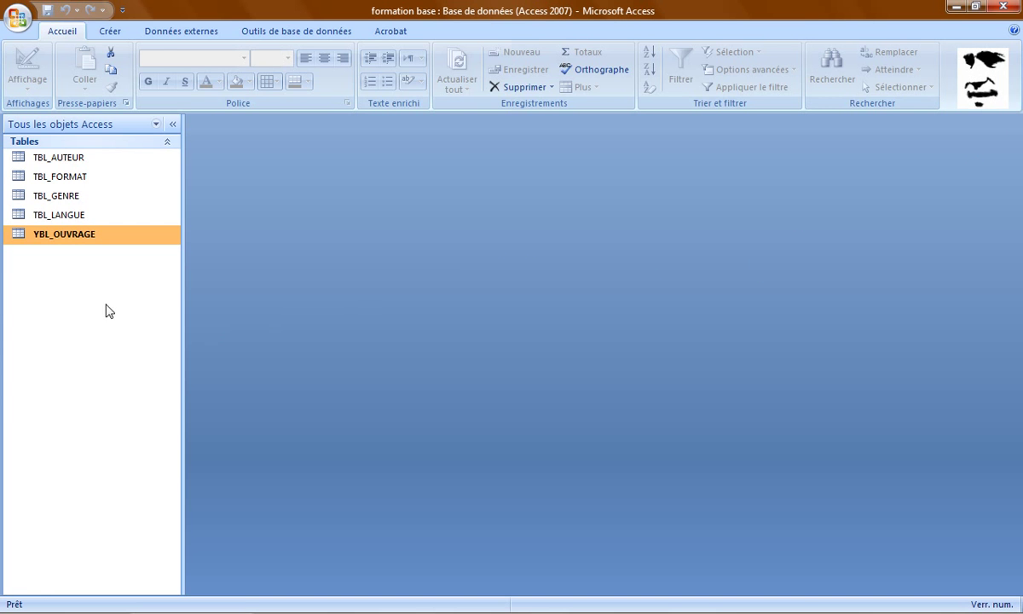
pyautogui.doubleClick(74, 236)
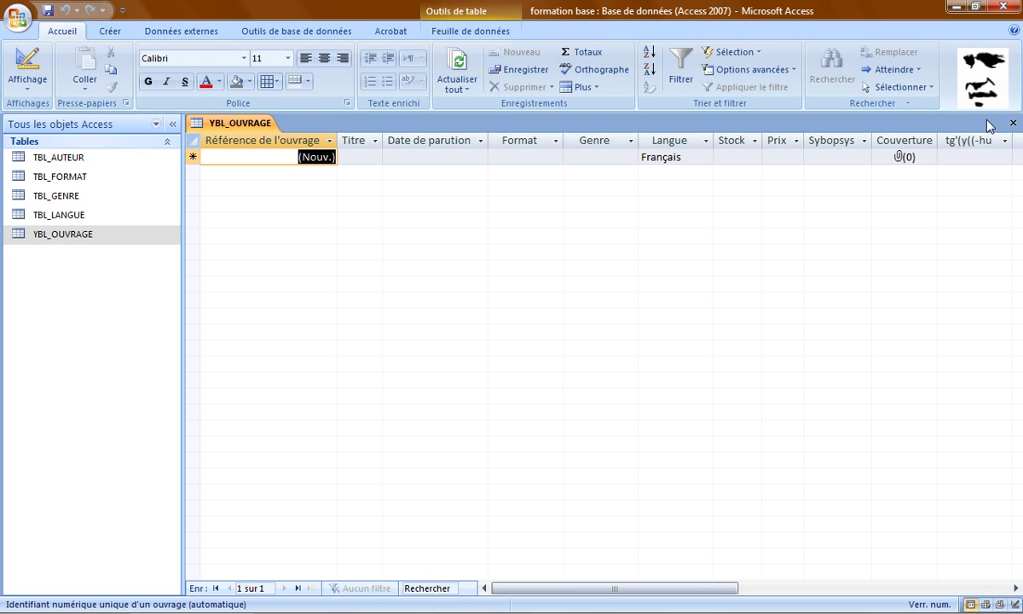
pyautogui.click(27, 62)
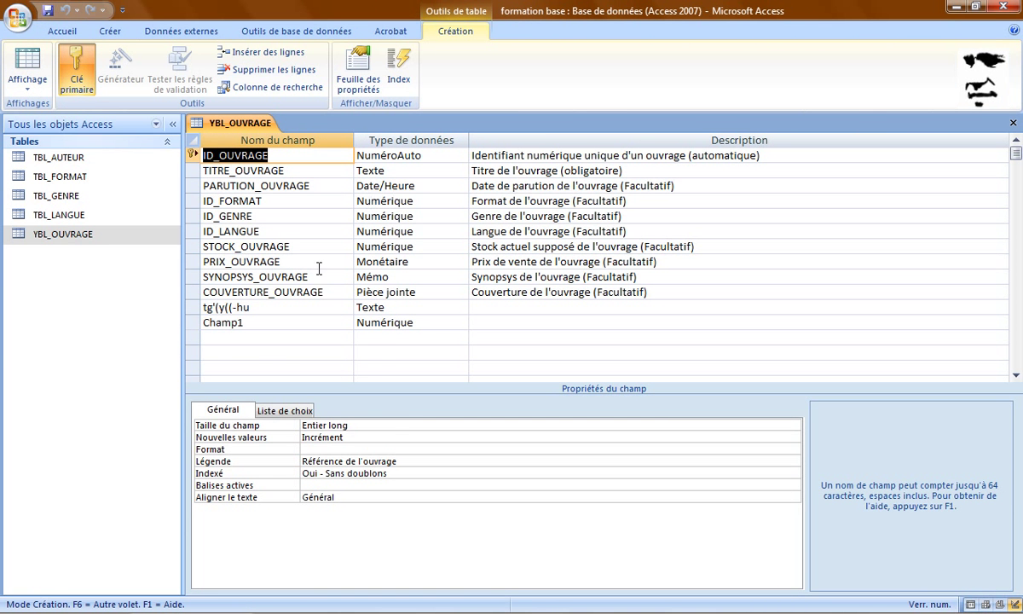
pyautogui.click(196, 307)
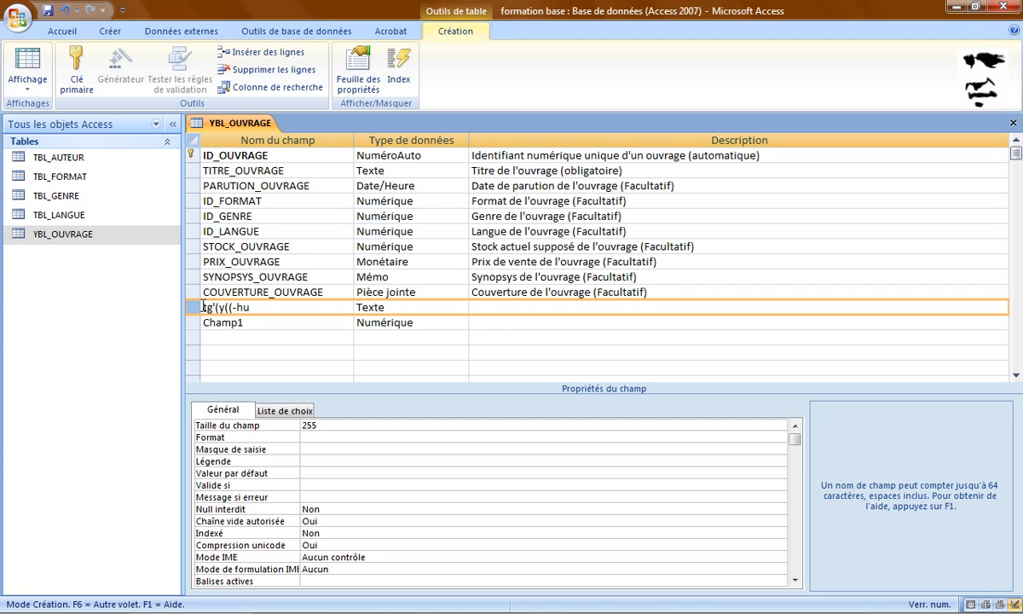
pyautogui.press('Delete')
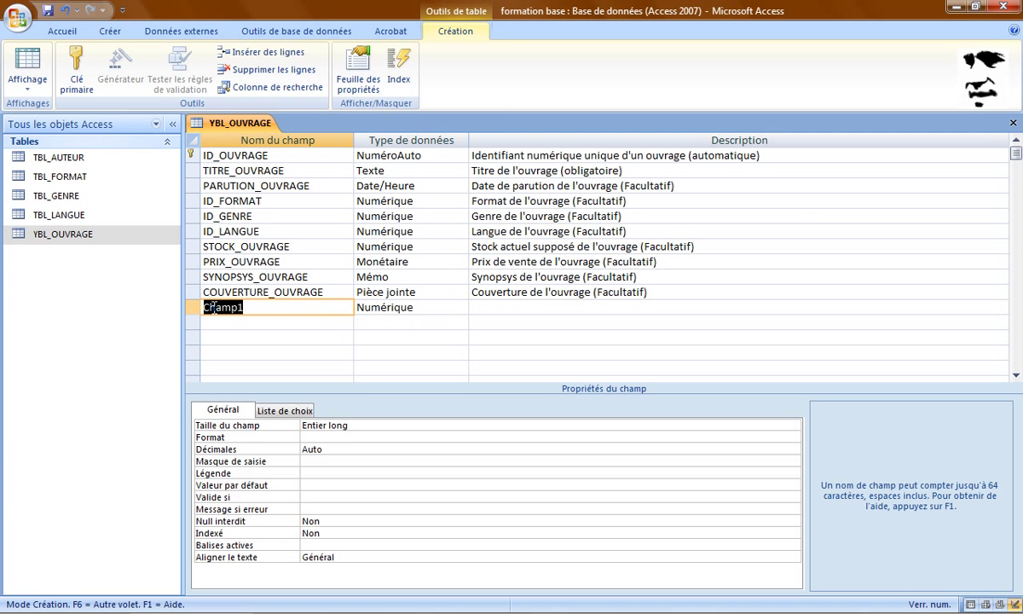
# Try to delete the Champ1 field from the YBL_OUVRAGE design.
pyautogui.click(259, 313)
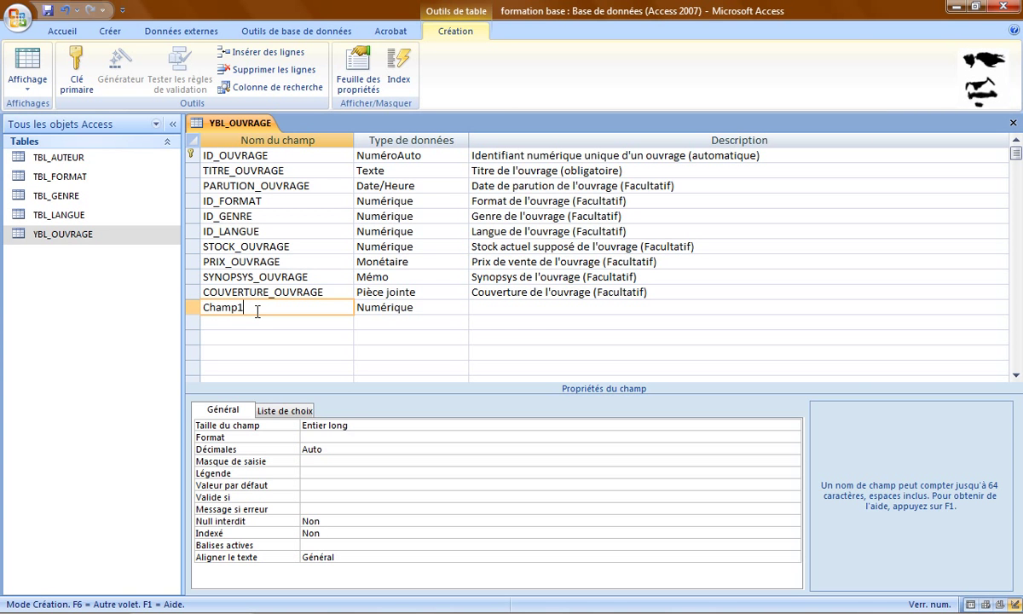
pyautogui.click(193, 307)
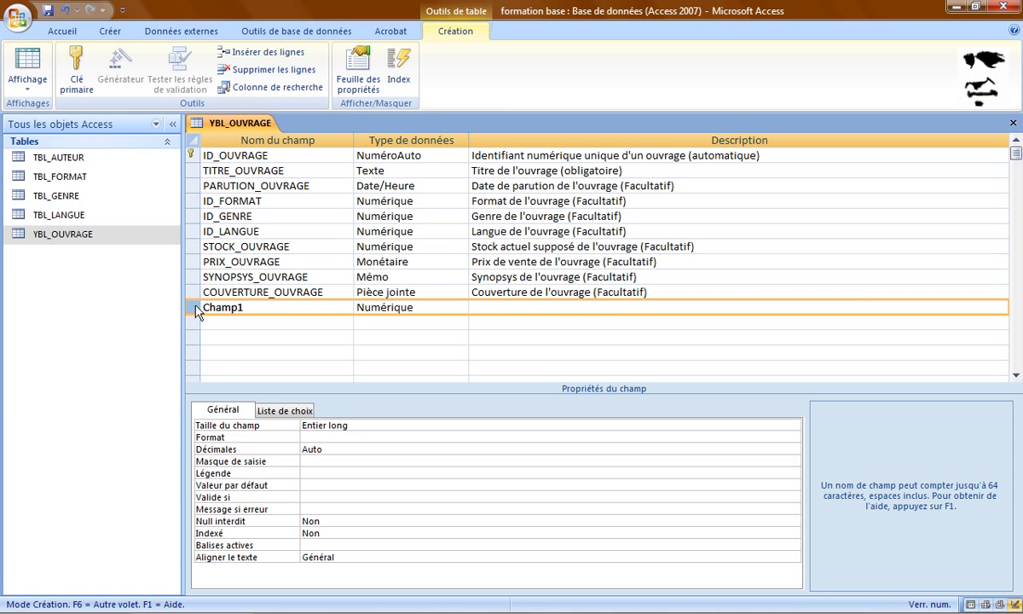
pyautogui.click(193, 307)
pyautogui.press('Delete')
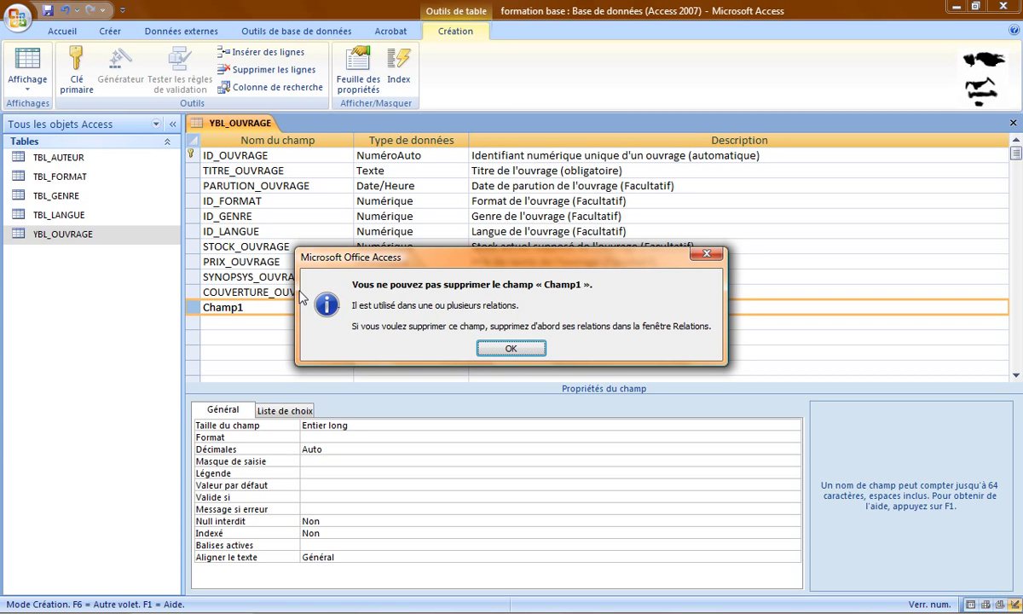
pyautogui.click(522, 347)
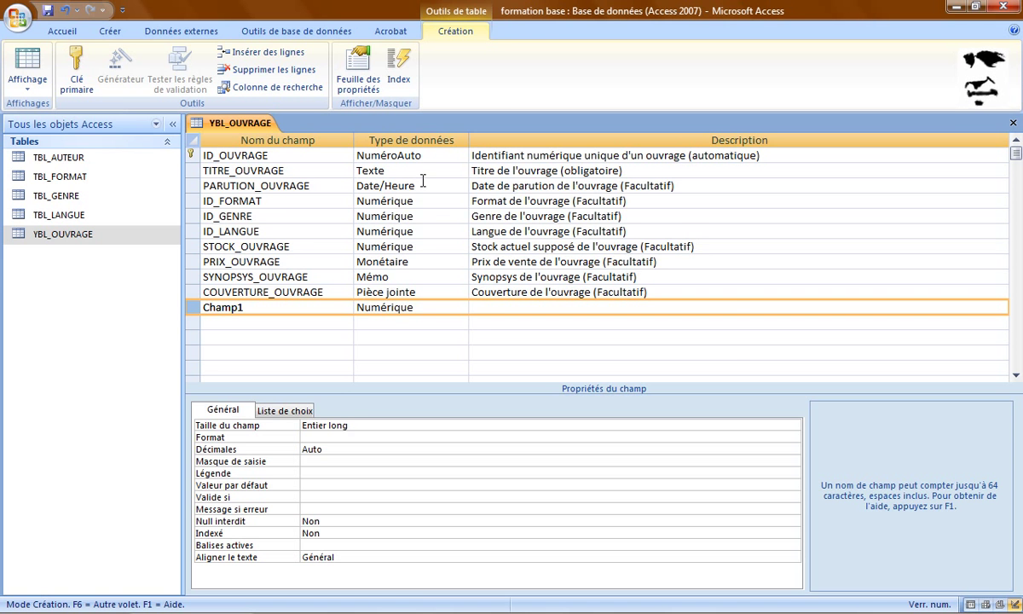
# Close YBL_OUVRAGE with its changes saved and open the relationships diagram with all relationships shown.
pyautogui.click(1012, 124)
pyautogui.click(411, 318)
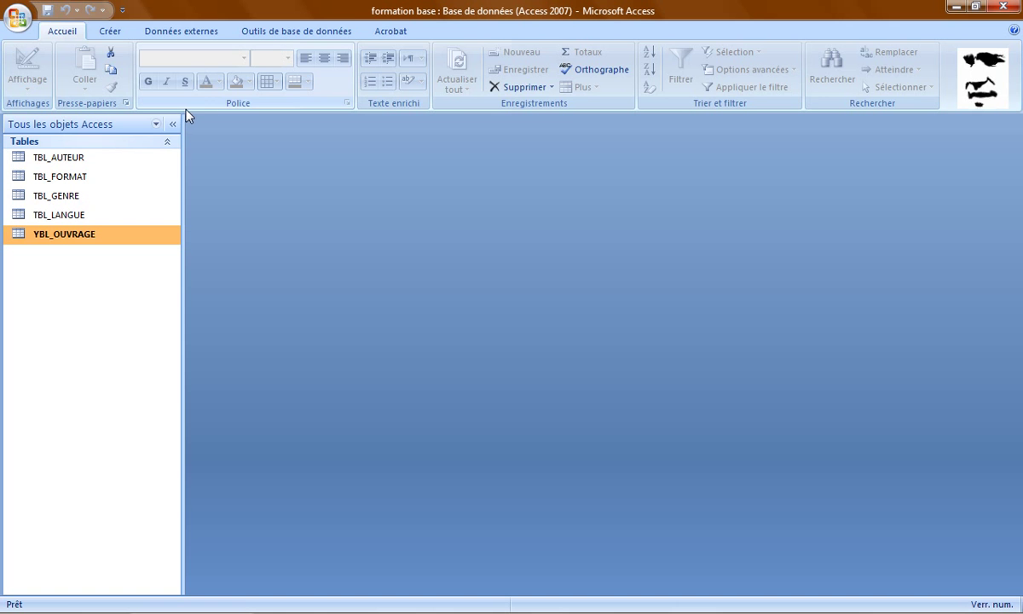
pyautogui.click(275, 32)
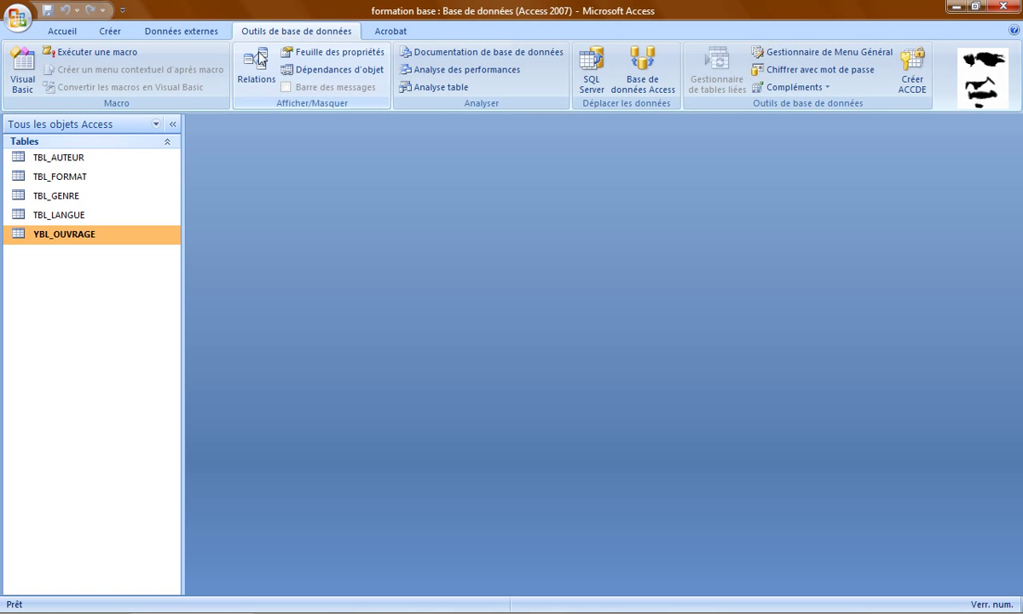
pyautogui.click(254, 67)
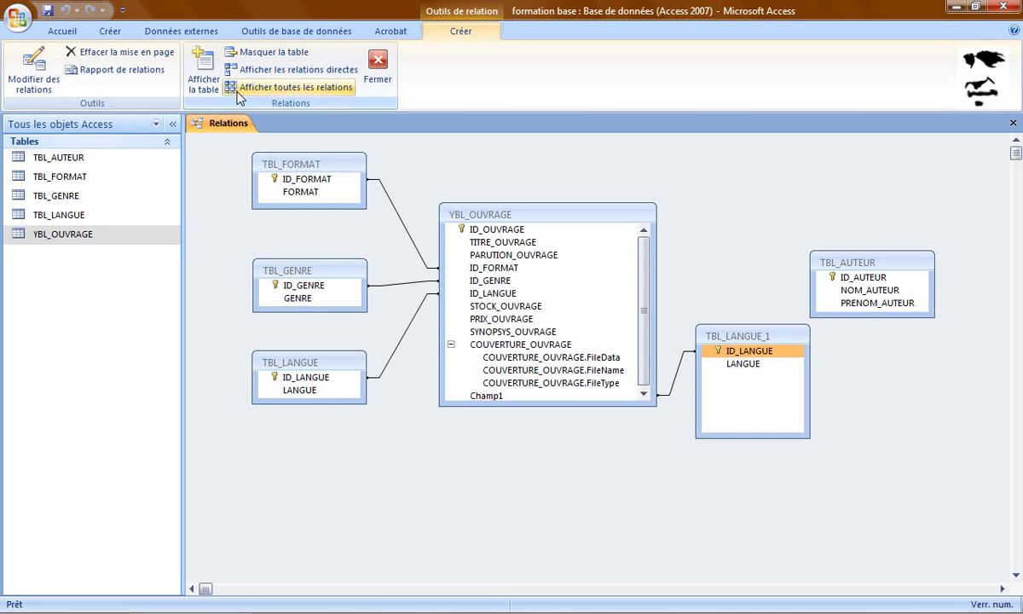
pyautogui.click(261, 90)
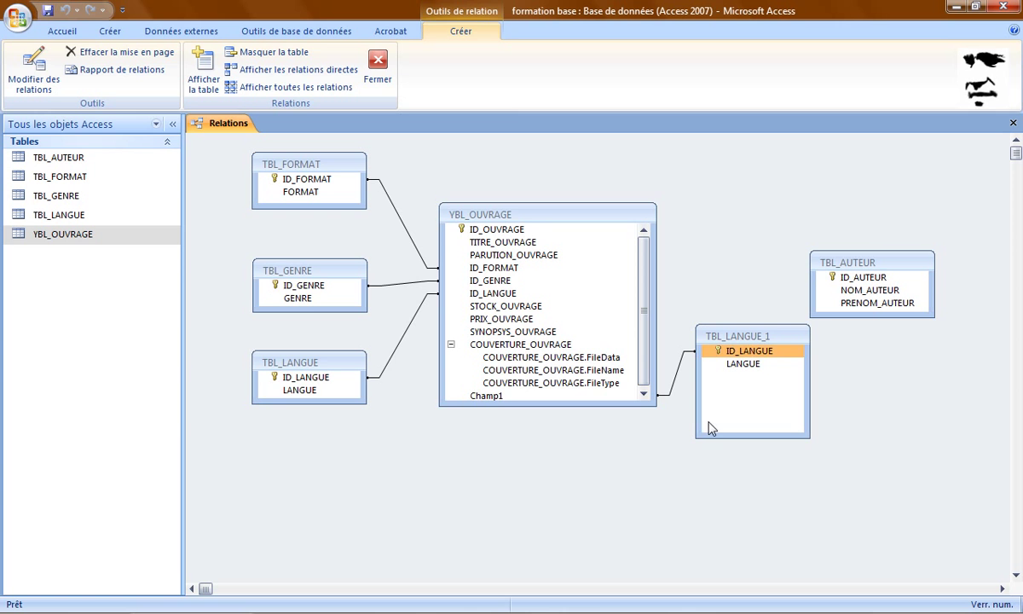
# Permanently delete the relationship between Champ1 in YBL_OUVRAGE and ID_LANGUE in TBL_LANGUE_1, and close the diagram.
pyautogui.moveTo(716, 405); pyautogui.dragTo(610, 423)
pyautogui.click(676, 388)
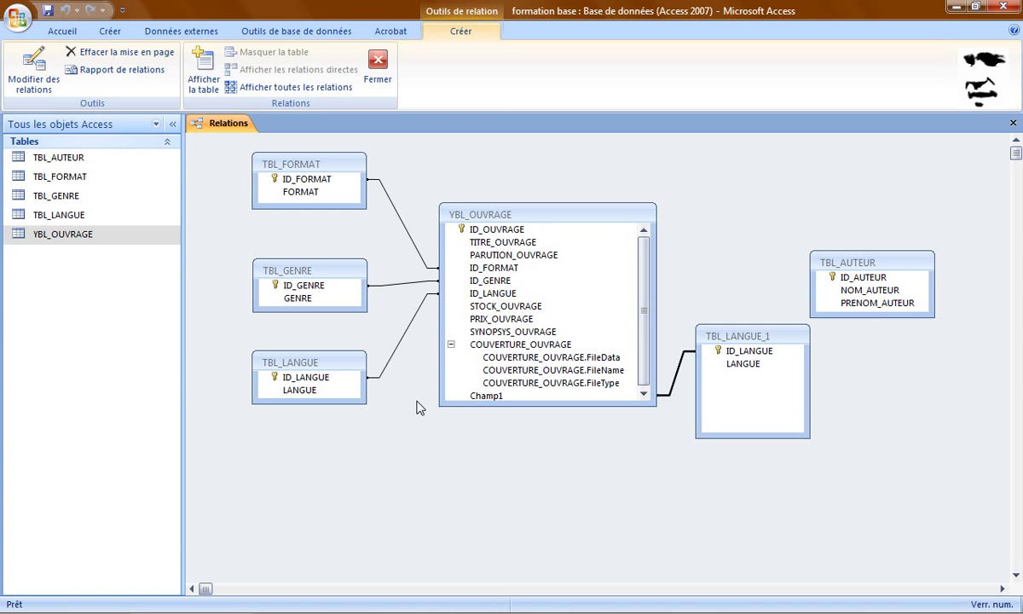
pyautogui.press('Delete')
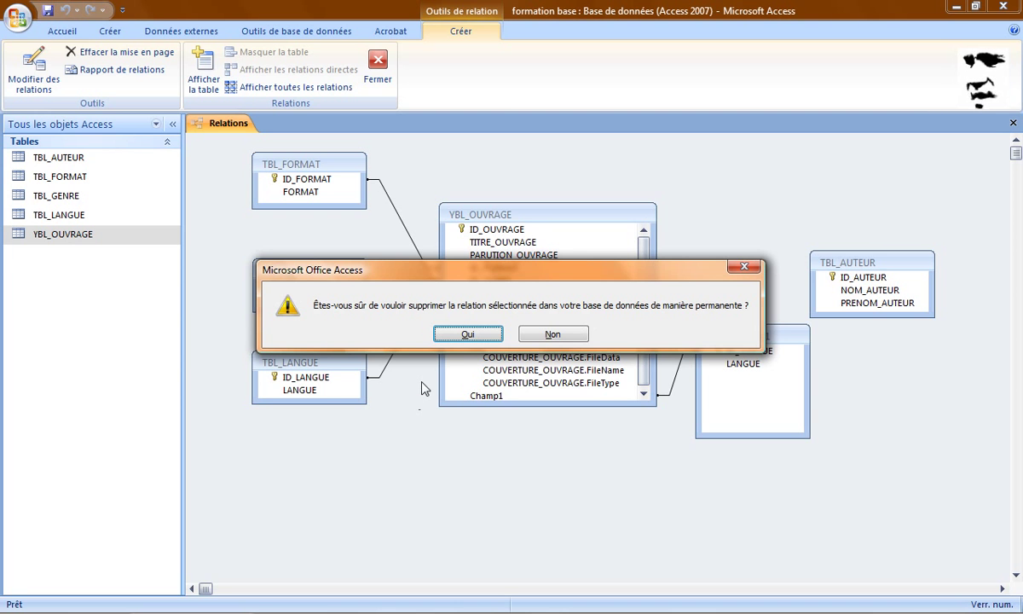
pyautogui.click(460, 339)
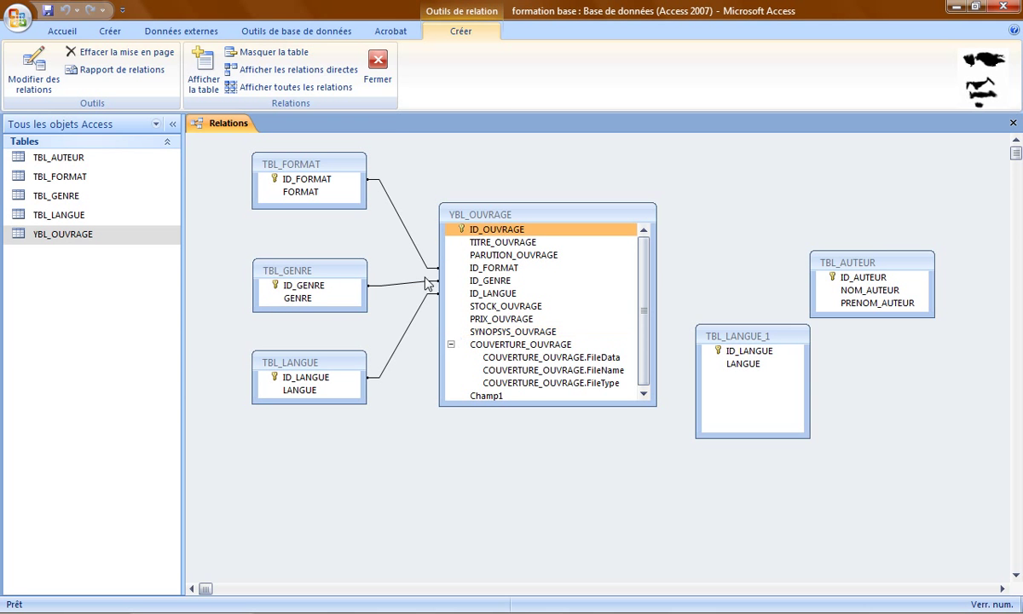
pyautogui.click(379, 64)
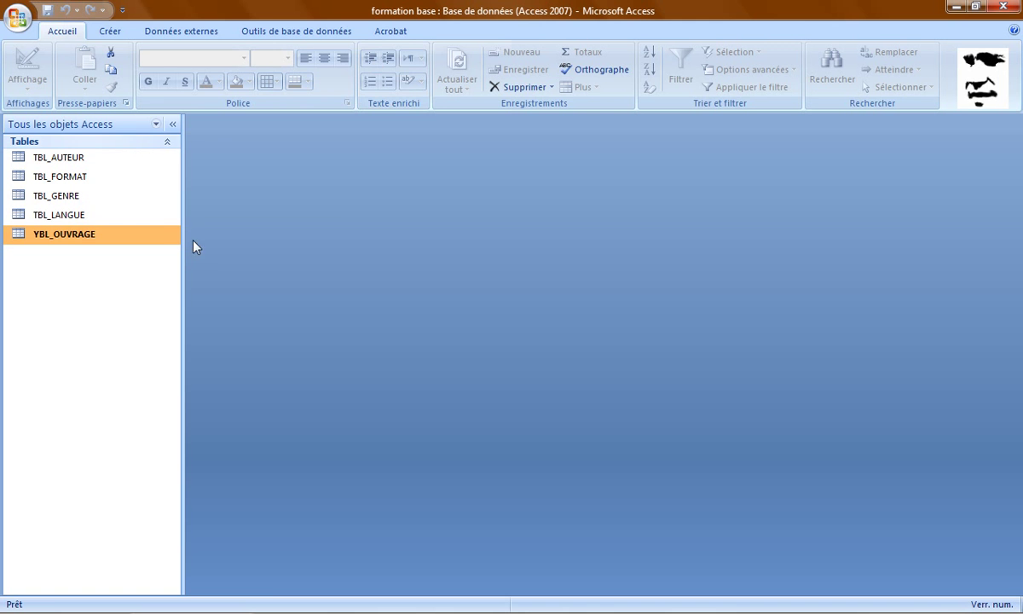
# Delete the Champ1 field from YBL_OUVRAGE in design view and close the table.
pyautogui.doubleClick(73, 234)
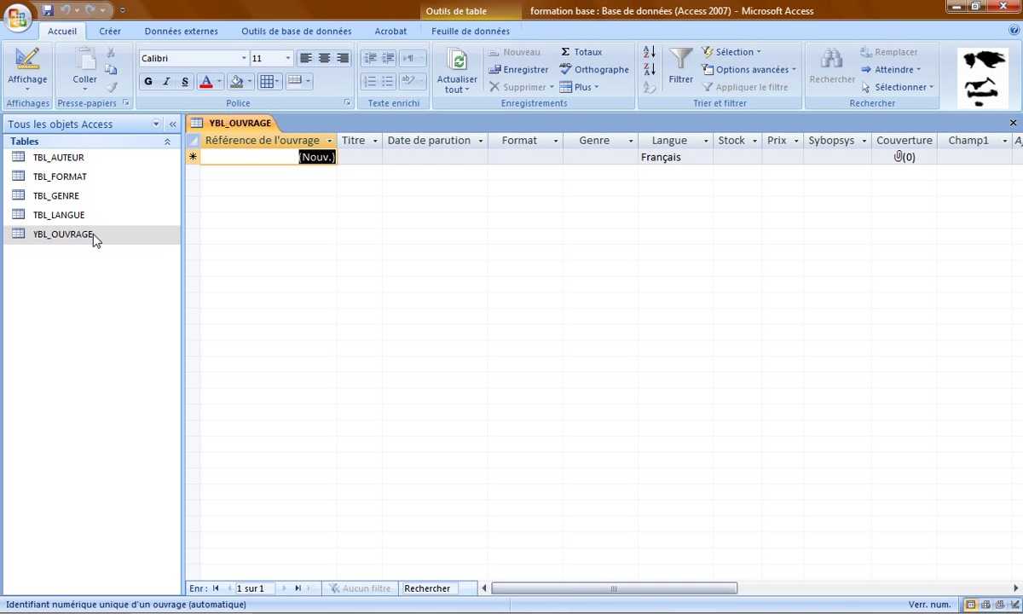
pyautogui.click(26, 64)
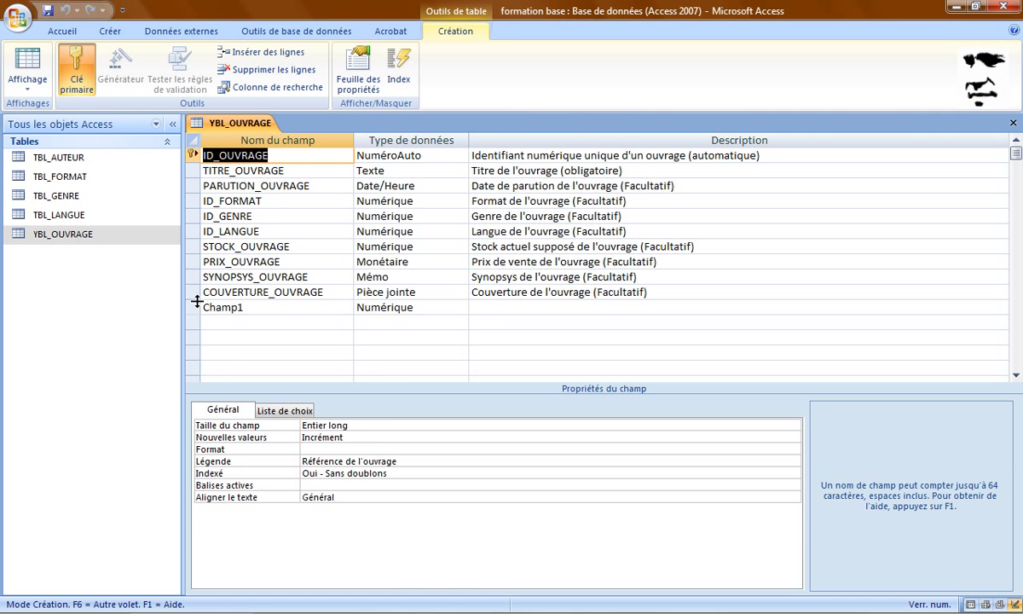
pyautogui.click(193, 305)
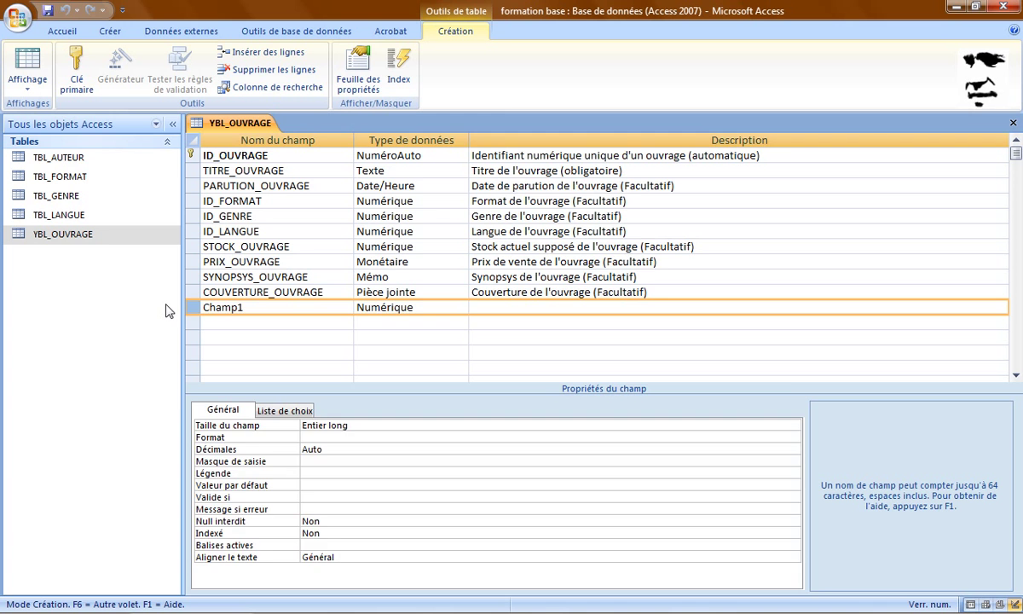
pyautogui.press('Delete')
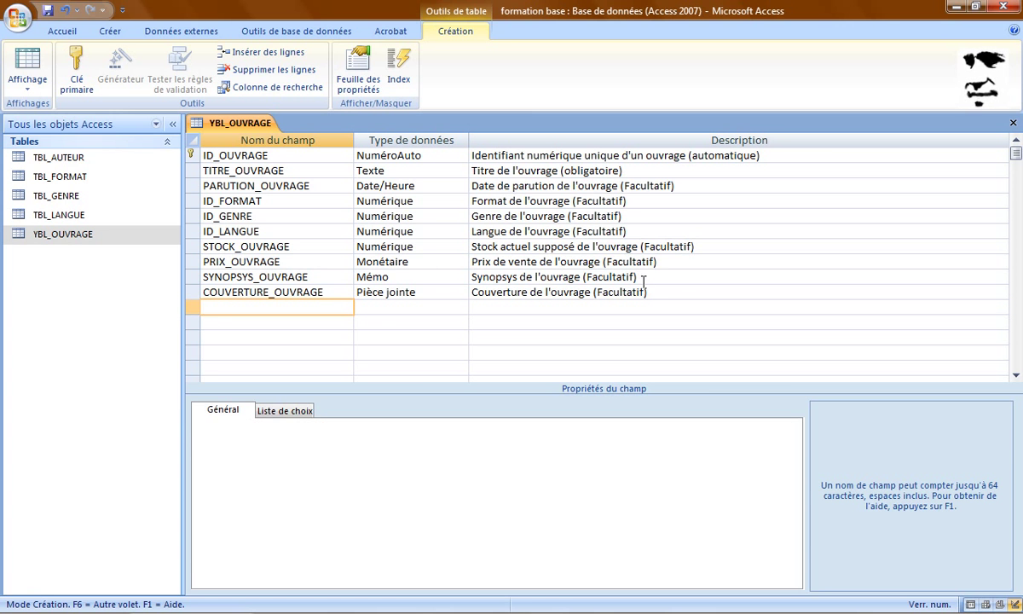
pyautogui.click(677, 294)
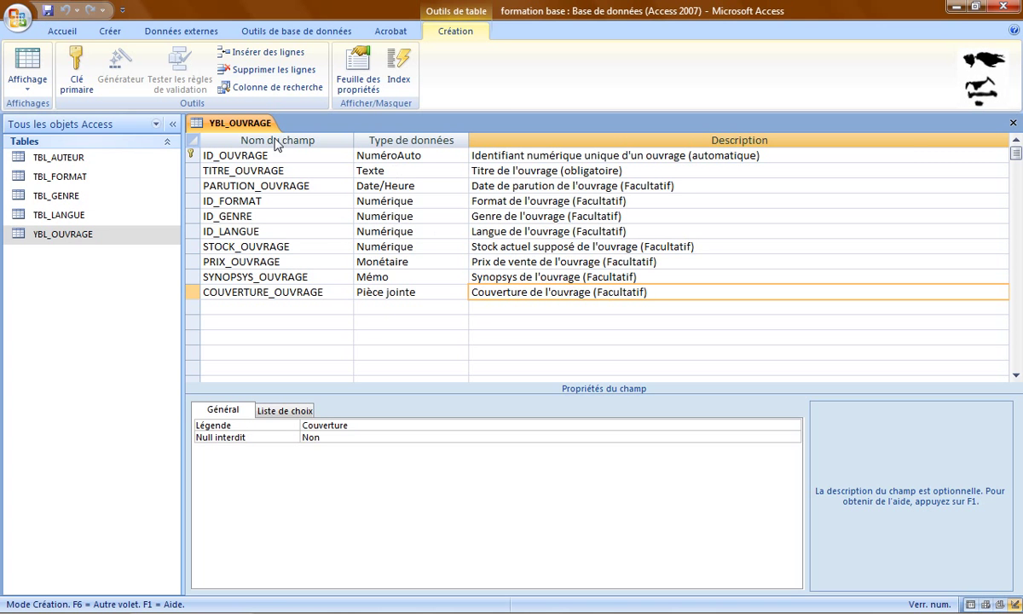
pyautogui.click(1014, 128)
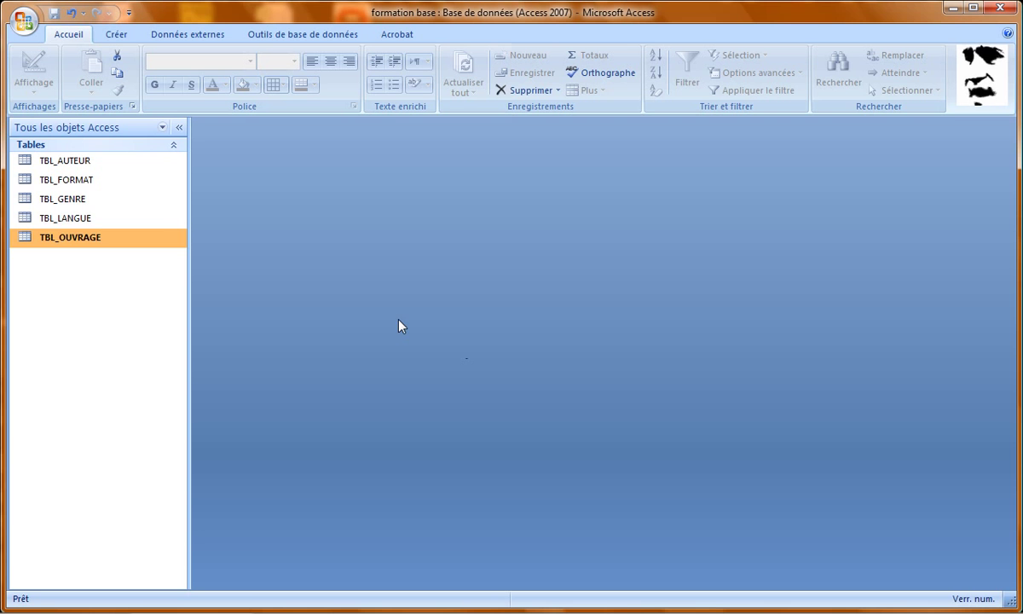
# Create a new table, switch it to design view and save it as TBL_AUTEUR_OUVRAGE.
pyautogui.click(119, 34)
pyautogui.click(28, 70)
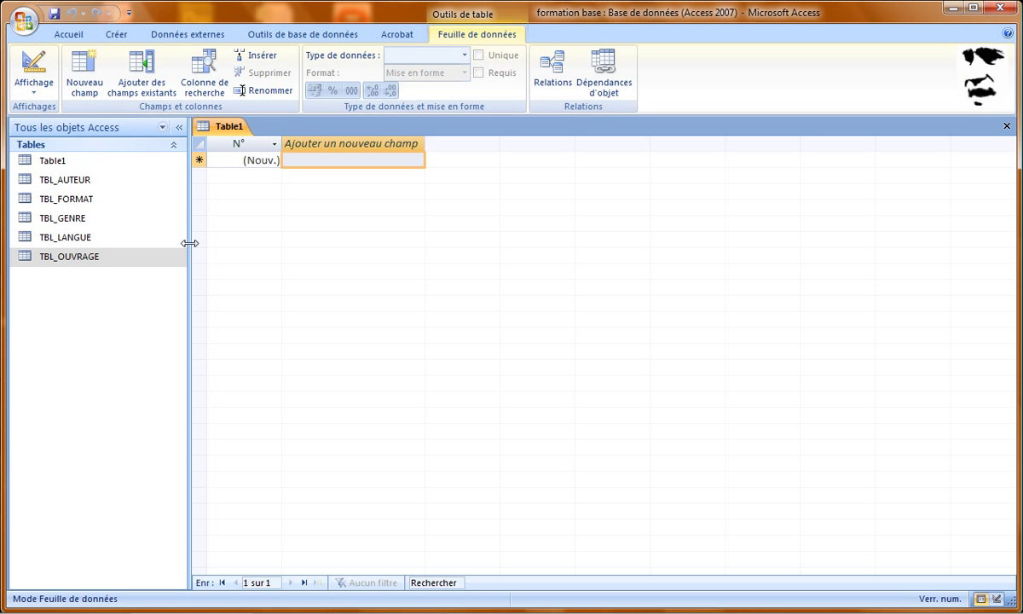
pyautogui.click(36, 82)
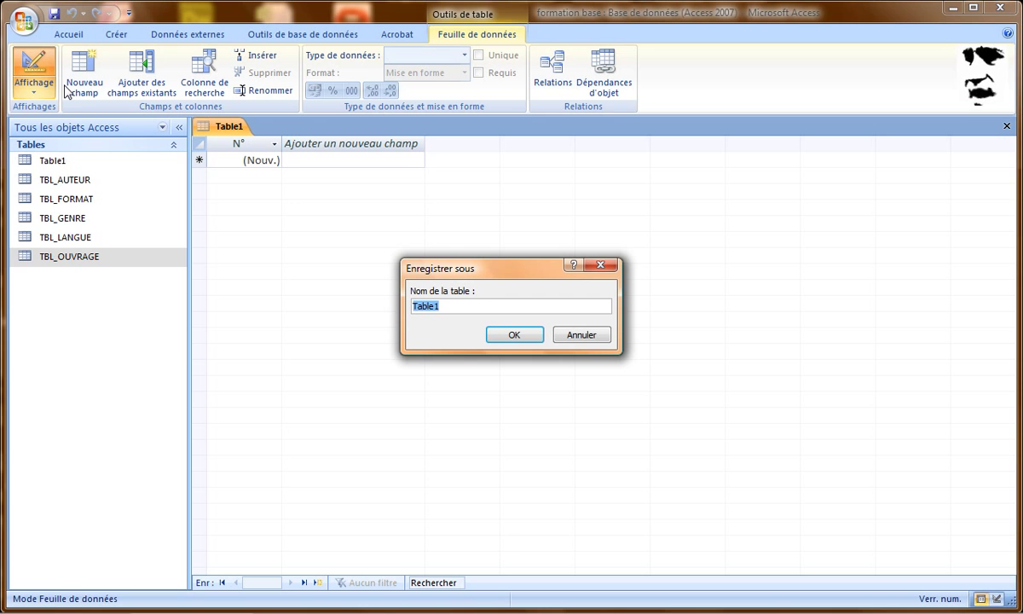
pyautogui.write('TBL_A')
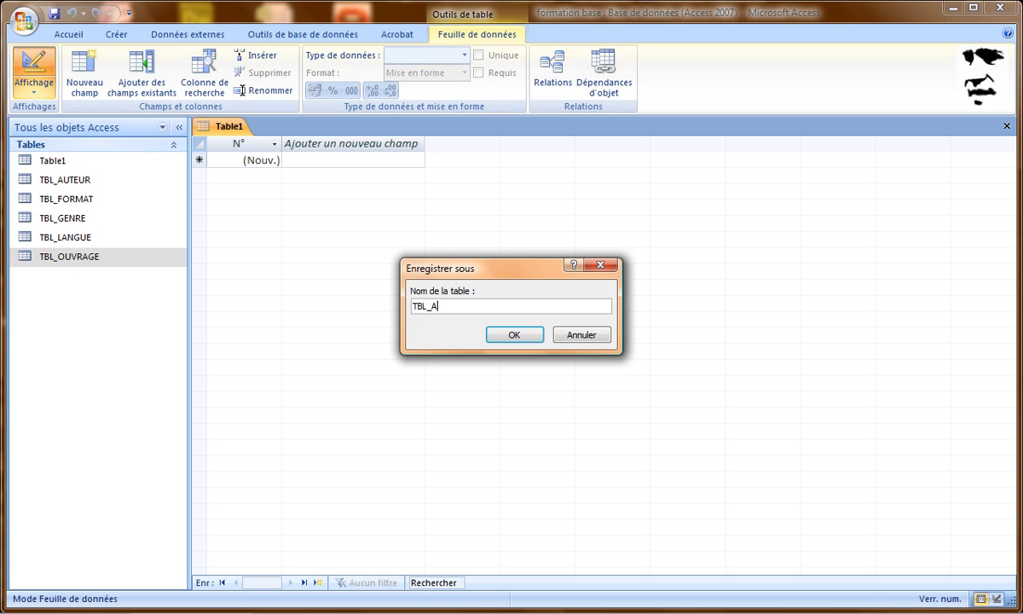
pyautogui.write('UTEUR')
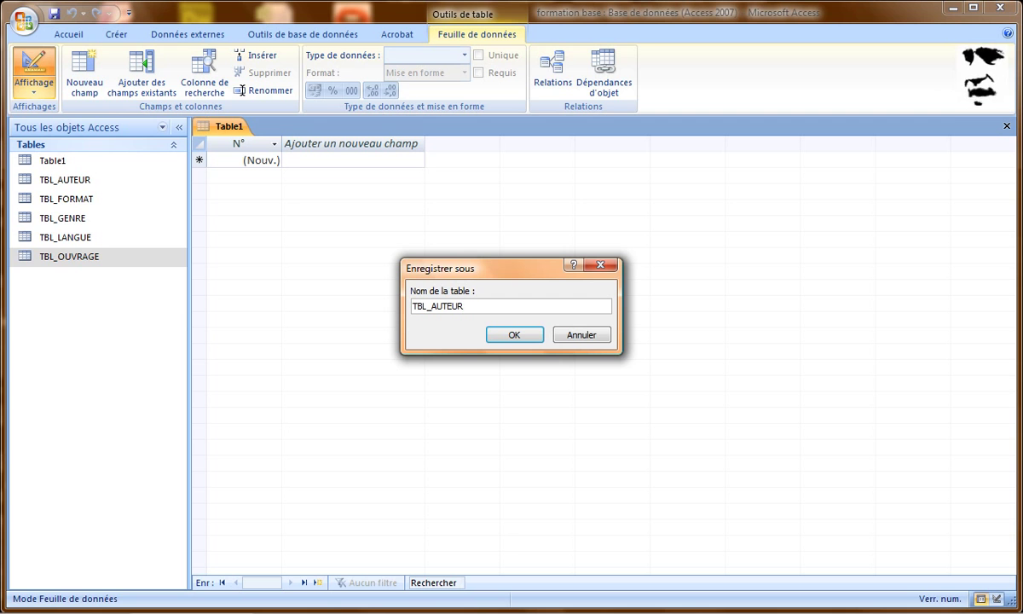
pyautogui.write('_')
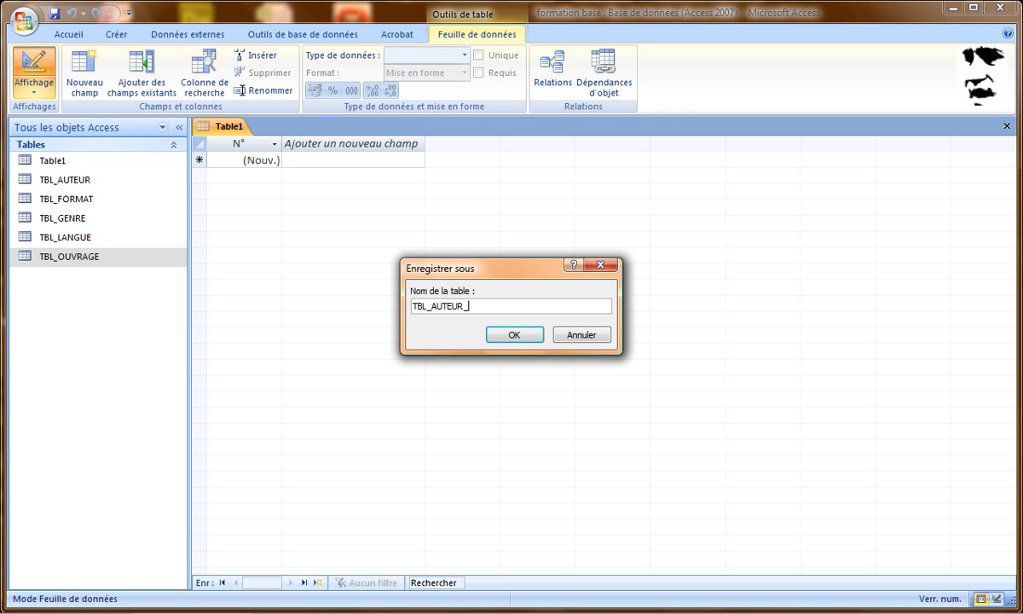
pyautogui.write('OUV')
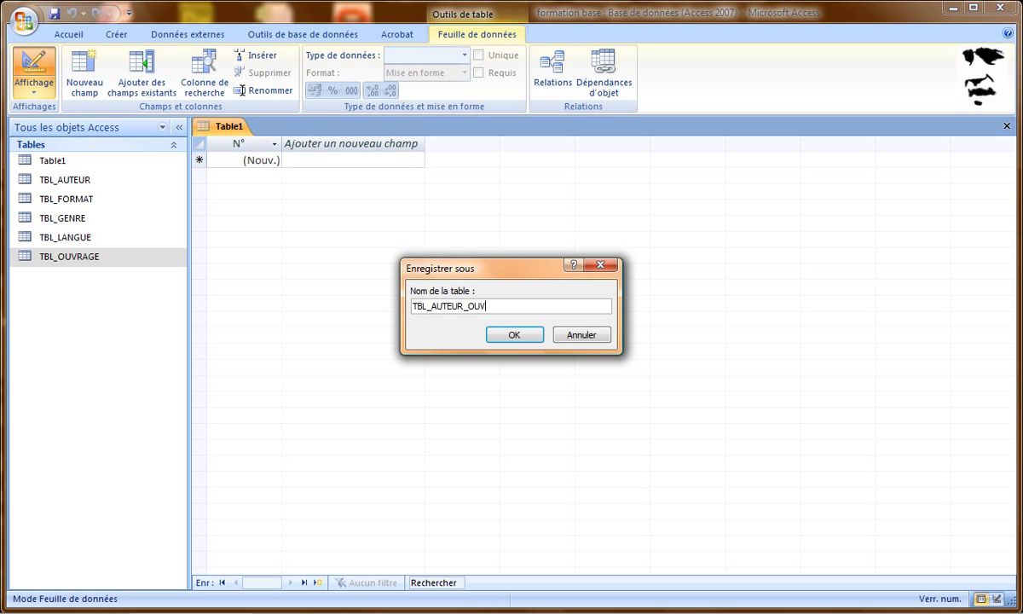
pyautogui.write('RAGE')
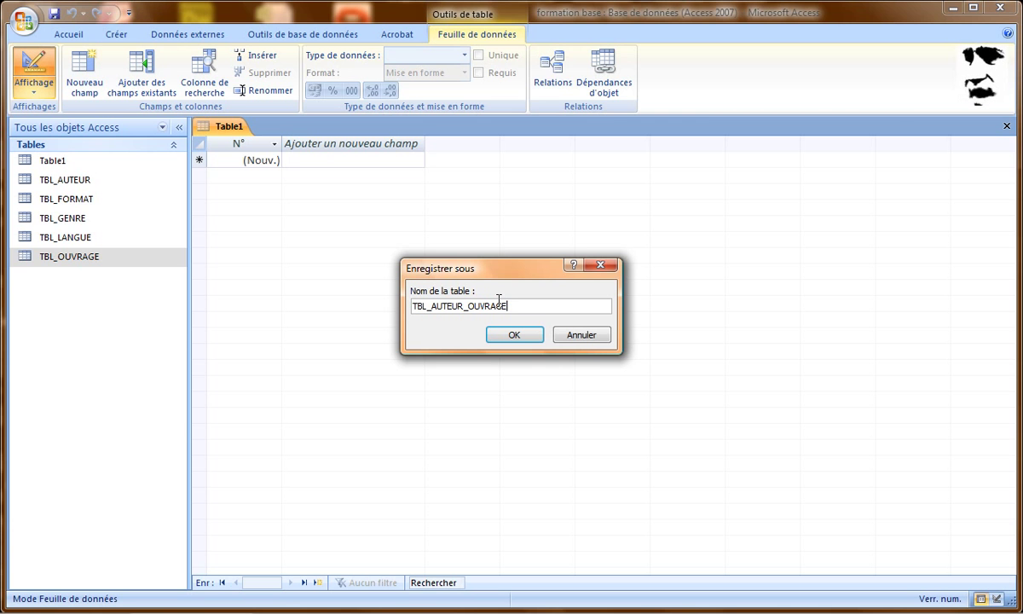
pyautogui.click(522, 335)
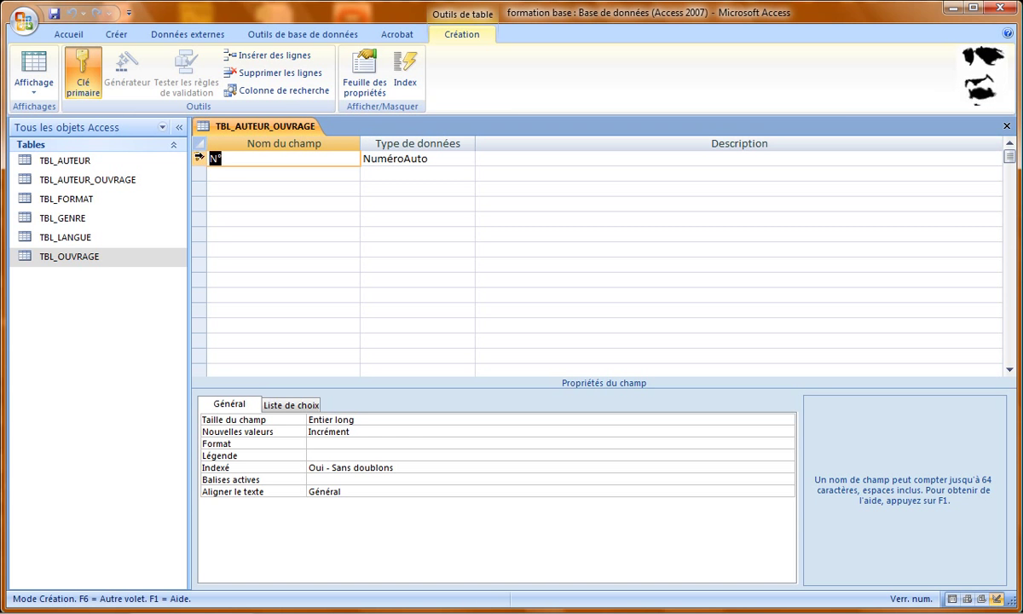
# Delete the default N° primary key field from TBL_AUTEUR_OUVRAGE, confirming the deletion.
pyautogui.click(199, 158)
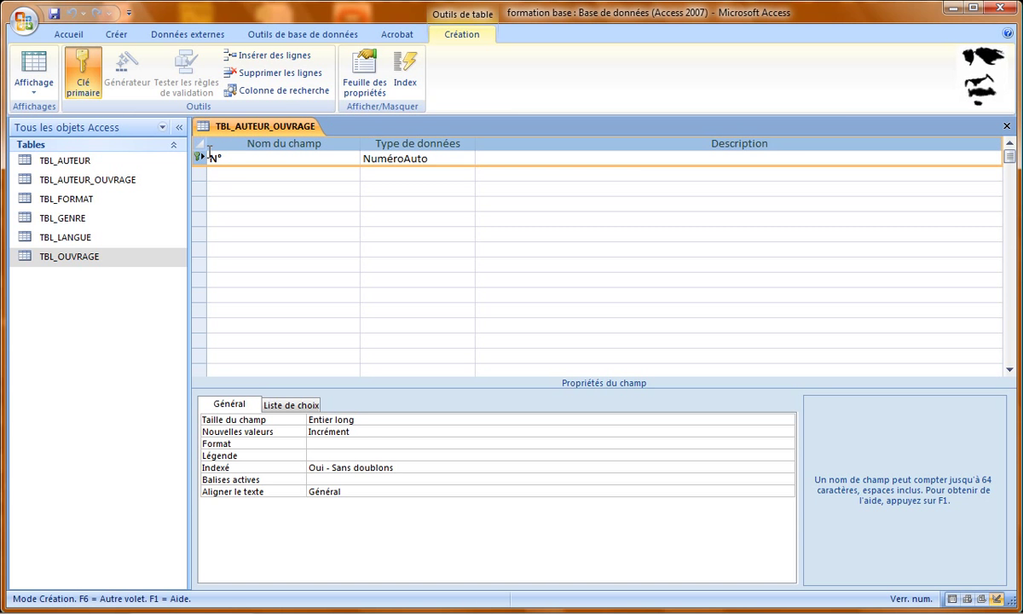
pyautogui.press('Delete')
pyautogui.click(478, 338)
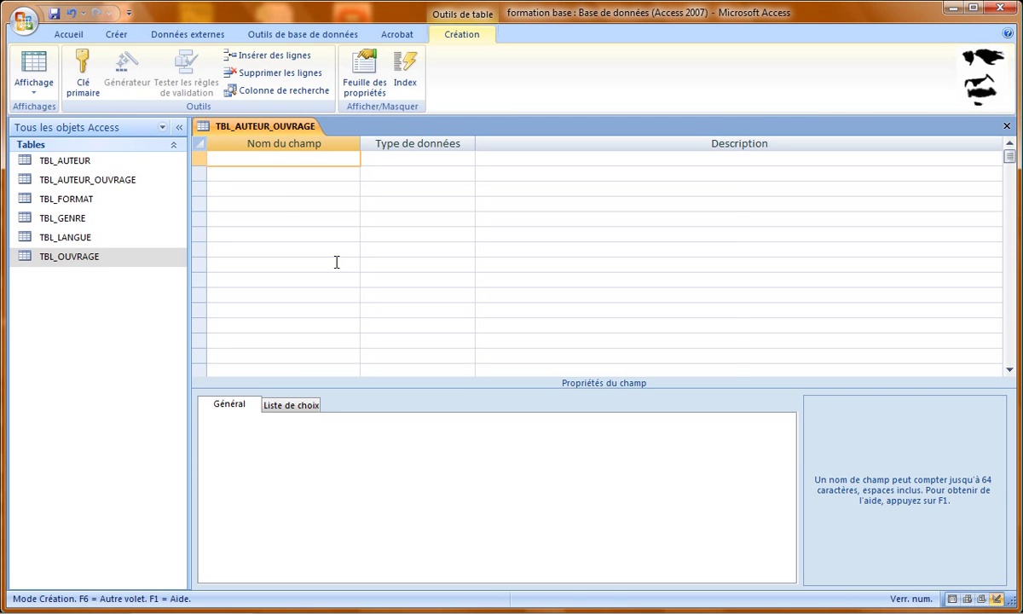
# Add a lookup column that takes its values from TBL_OUVRAGE, with TITRE_OUVRAGE as the only selected field.
pyautogui.click(269, 88)
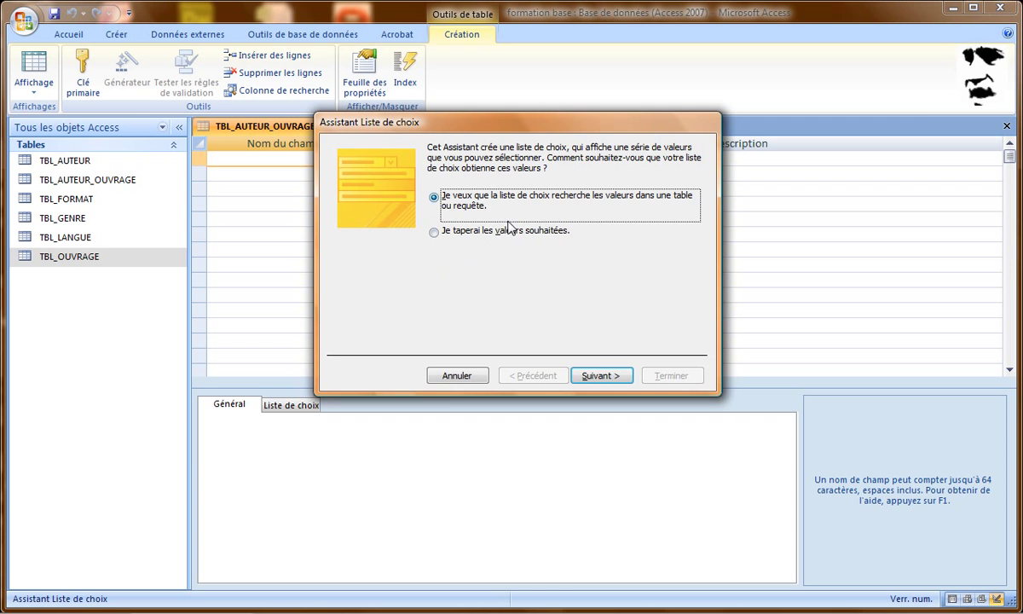
pyautogui.click(615, 379)
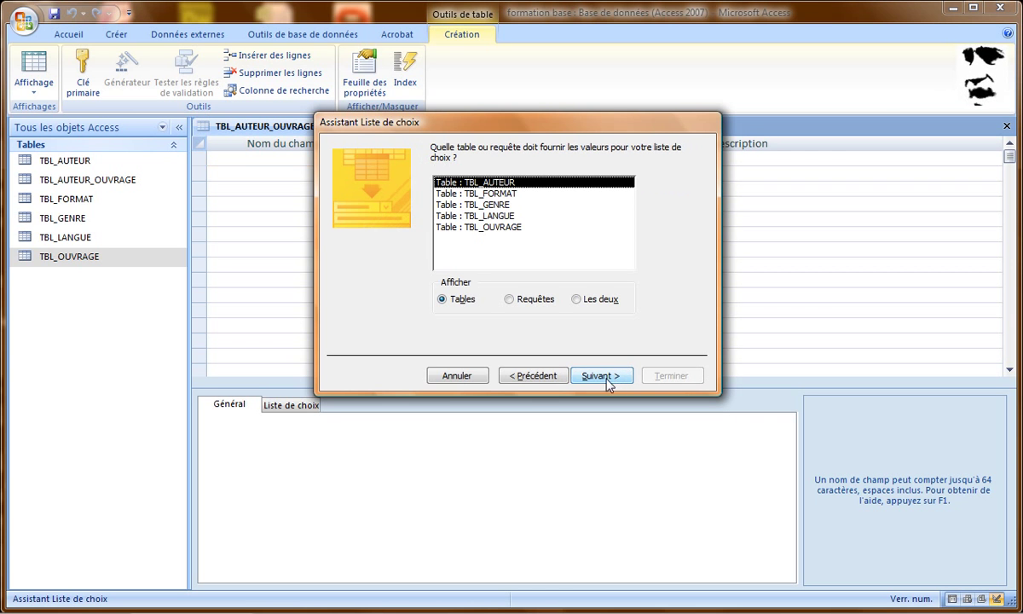
pyautogui.click(461, 226)
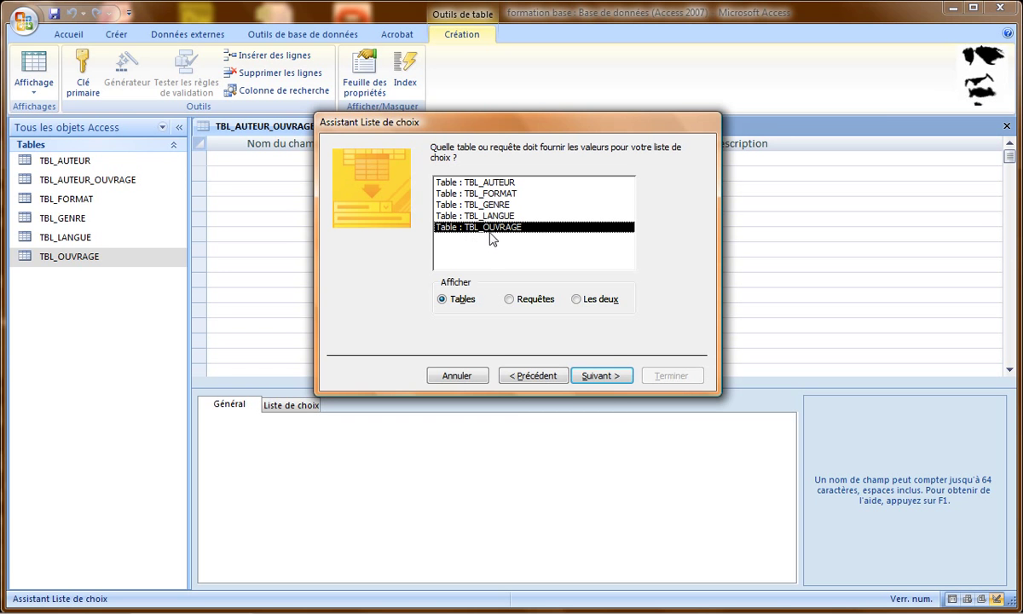
pyautogui.click(617, 384)
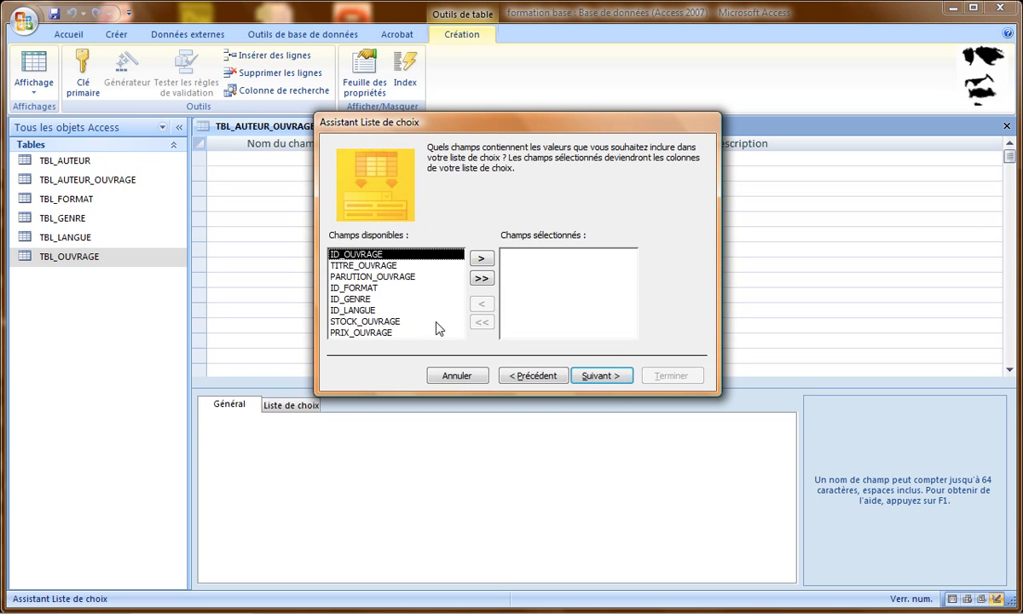
pyautogui.click(391, 266)
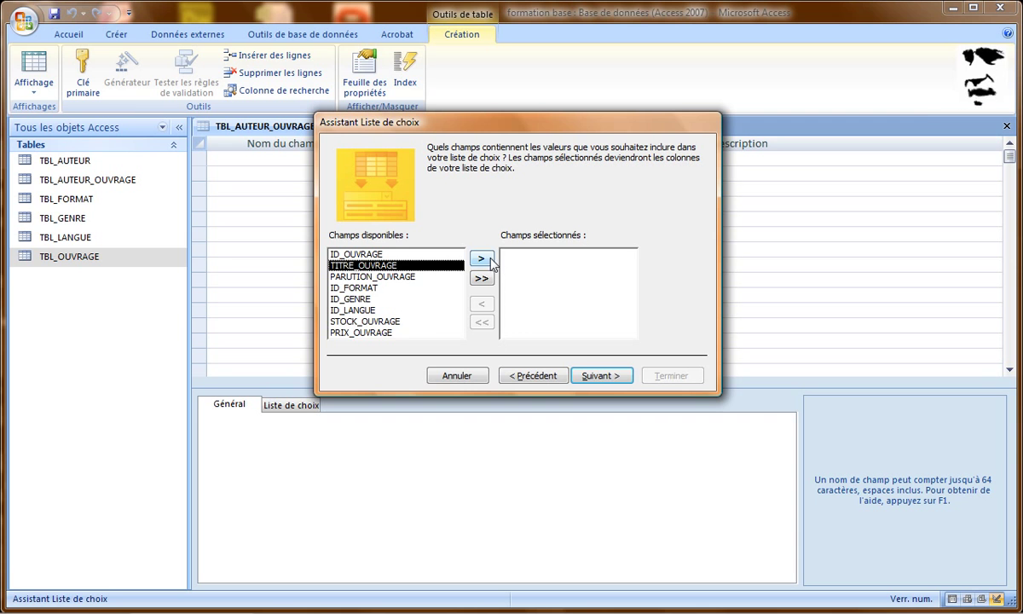
pyautogui.click(480, 258)
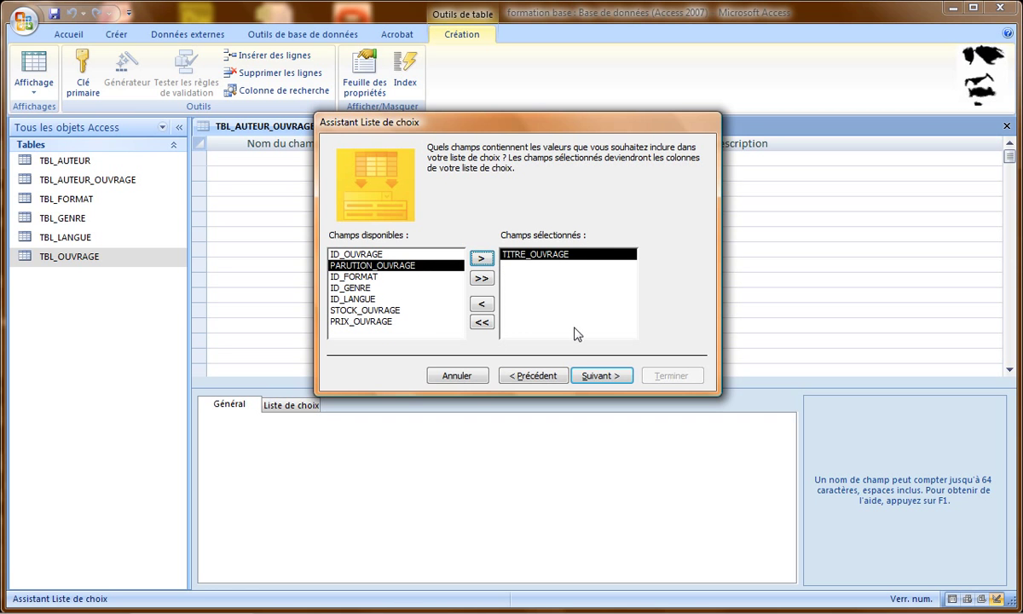
pyautogui.click(598, 376)
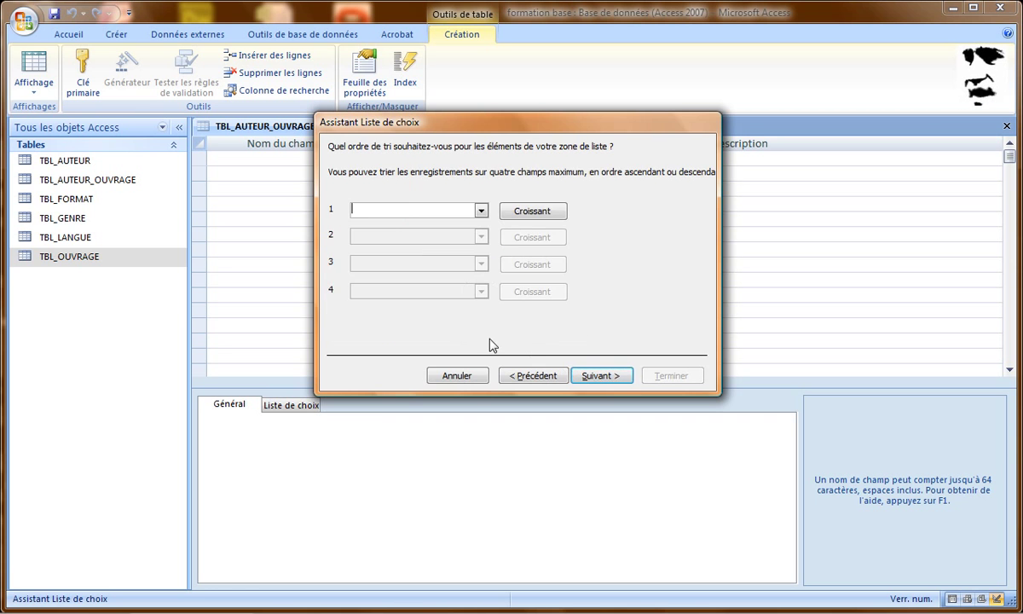
# Sort the lookup list by TITRE_OUVRAGE in ascending order and widen the Titre column to fit the longest title with some spare room.
pyautogui.click(481, 211)
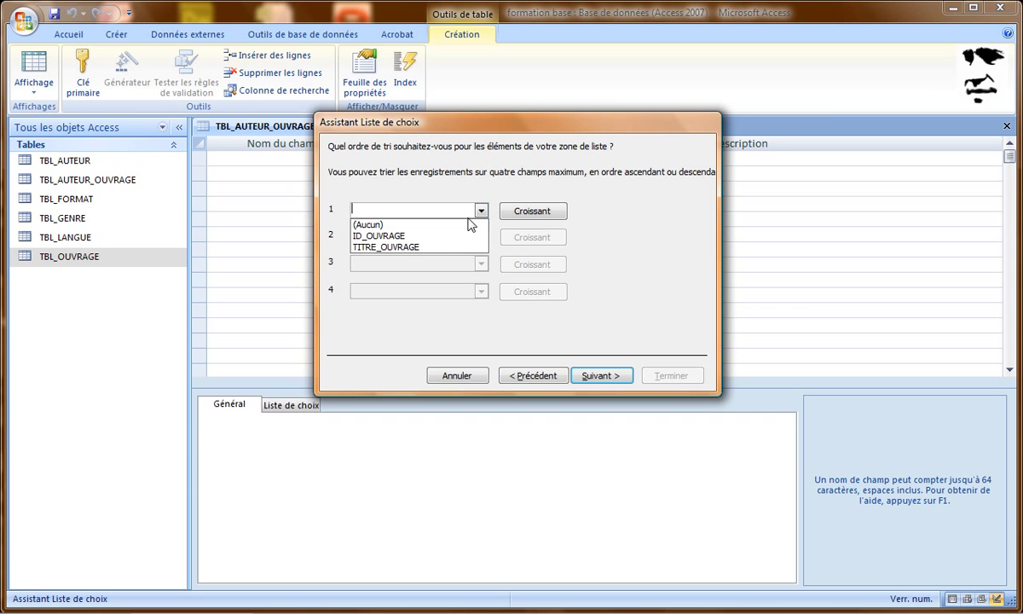
pyautogui.click(440, 247)
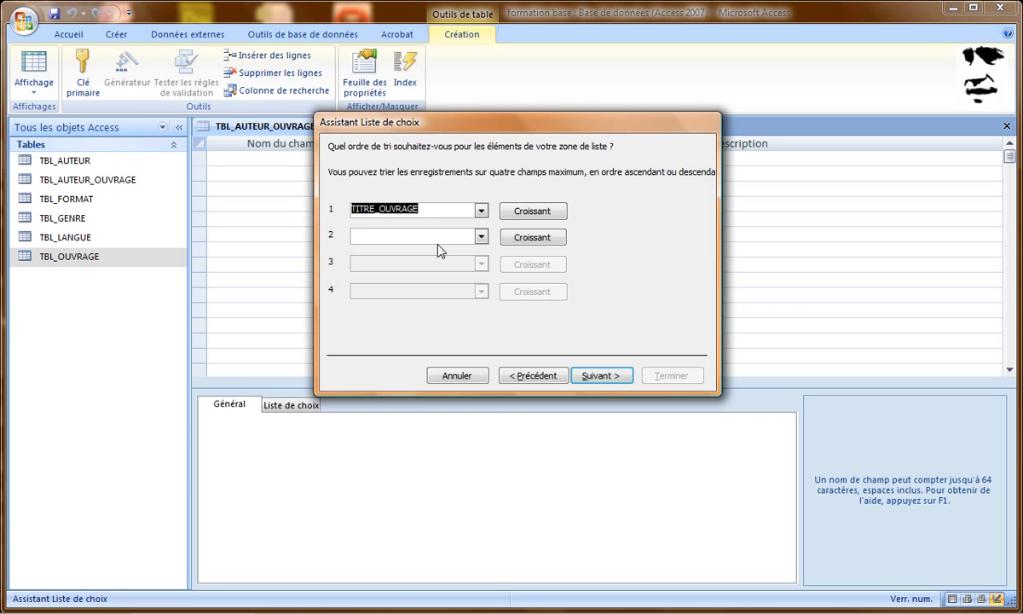
pyautogui.click(604, 377)
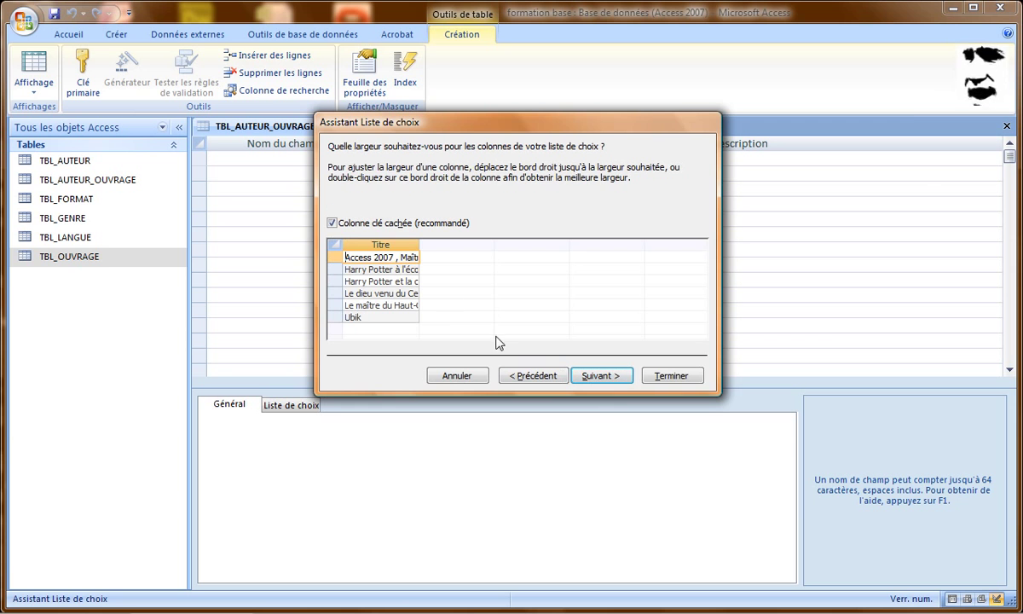
pyautogui.moveTo(419, 245); pyautogui.dragTo(573, 247)
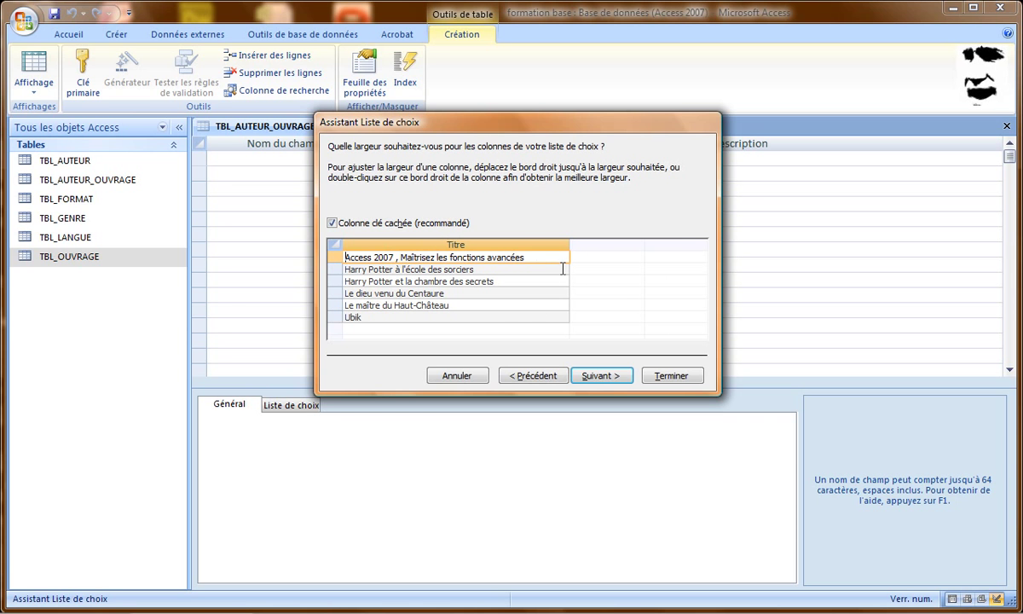
pyautogui.doubleClick(572, 246)
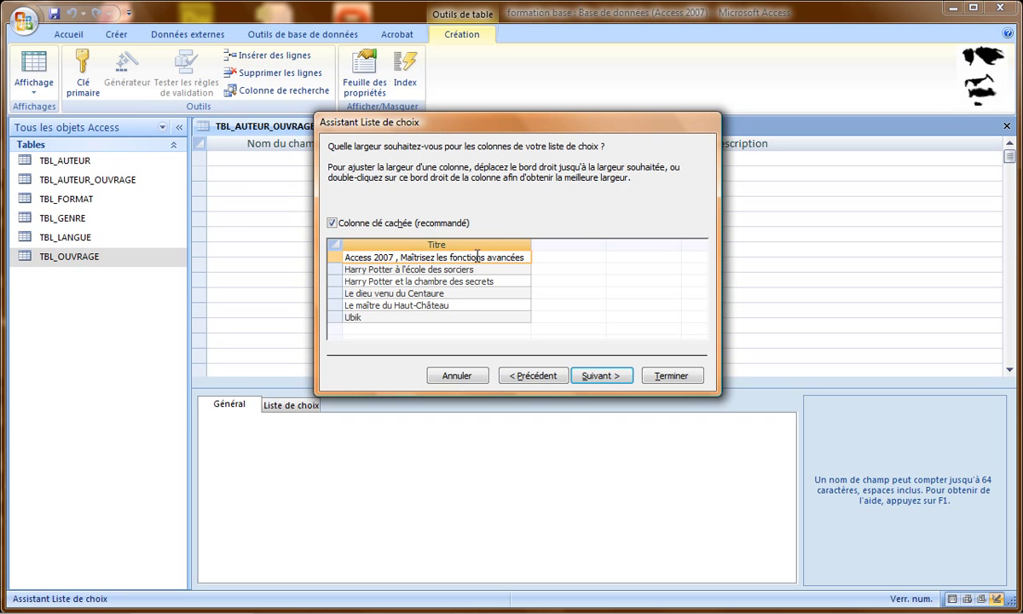
pyautogui.moveTo(534, 243); pyautogui.dragTo(580, 243)
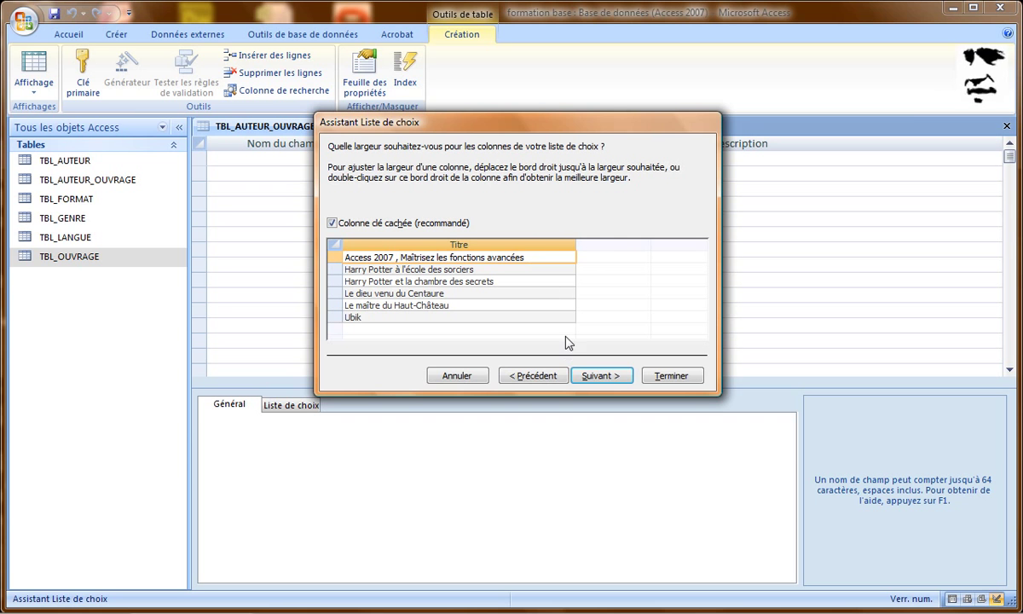
pyautogui.click(608, 376)
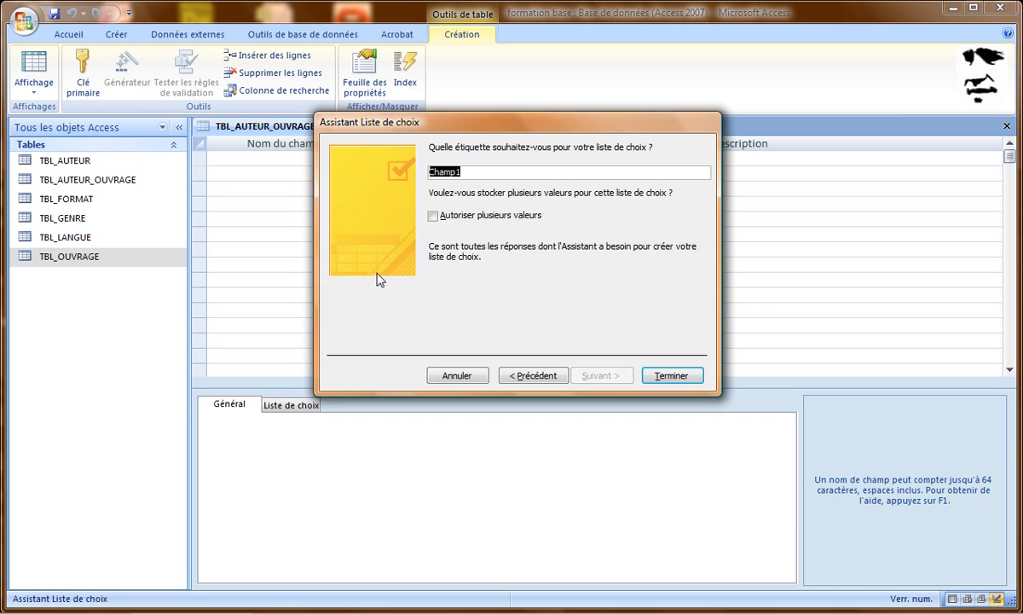
# Label the lookup field ID_OUVRAGE, complete the wizard and save the table so the relationship is created.
pyautogui.write('I')
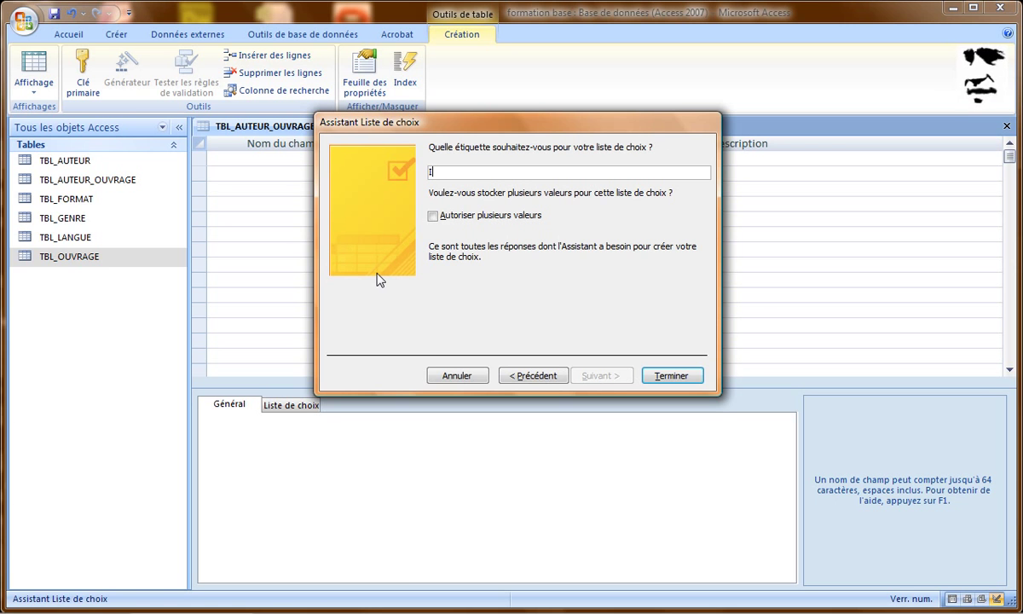
pyautogui.write('D_')
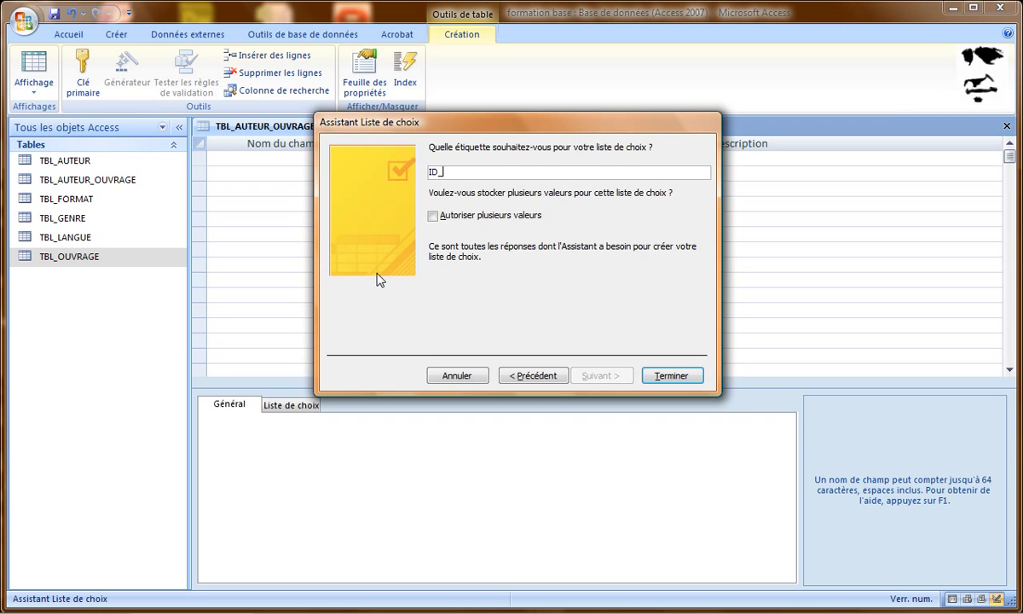
pyautogui.write('OUV')
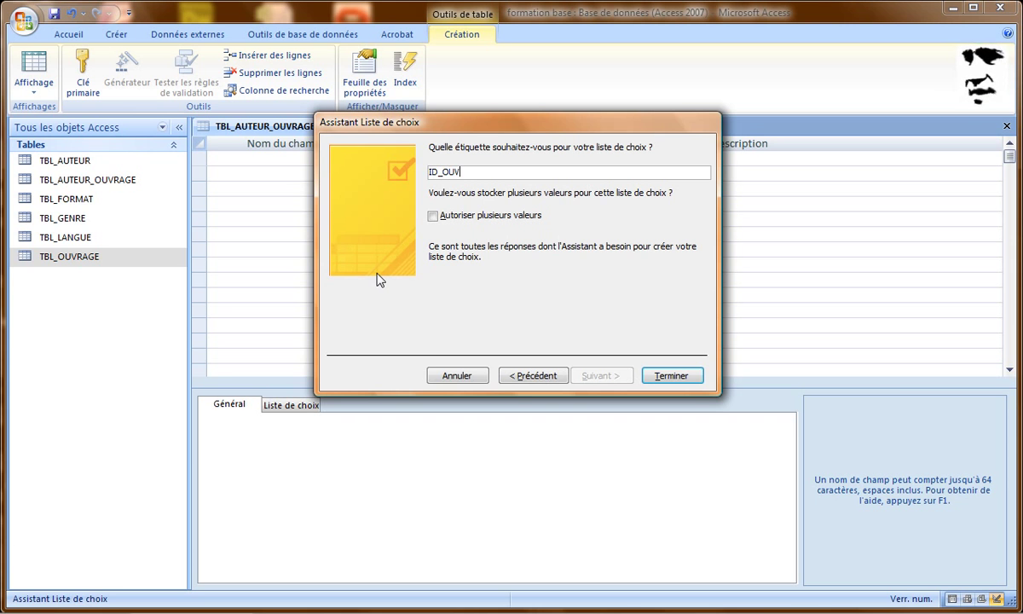
pyautogui.write('RAGE')
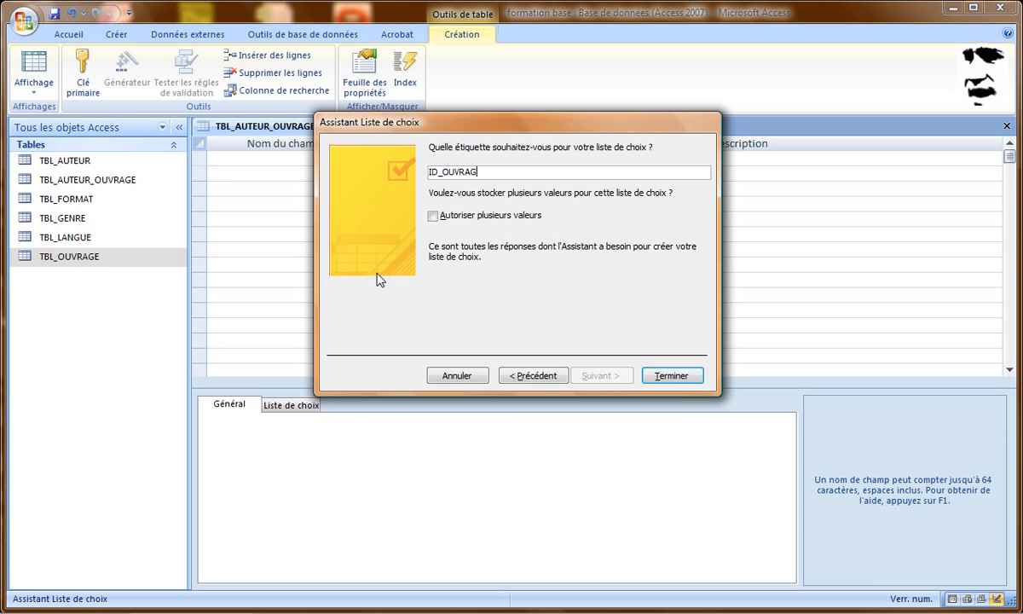
pyautogui.click(674, 376)
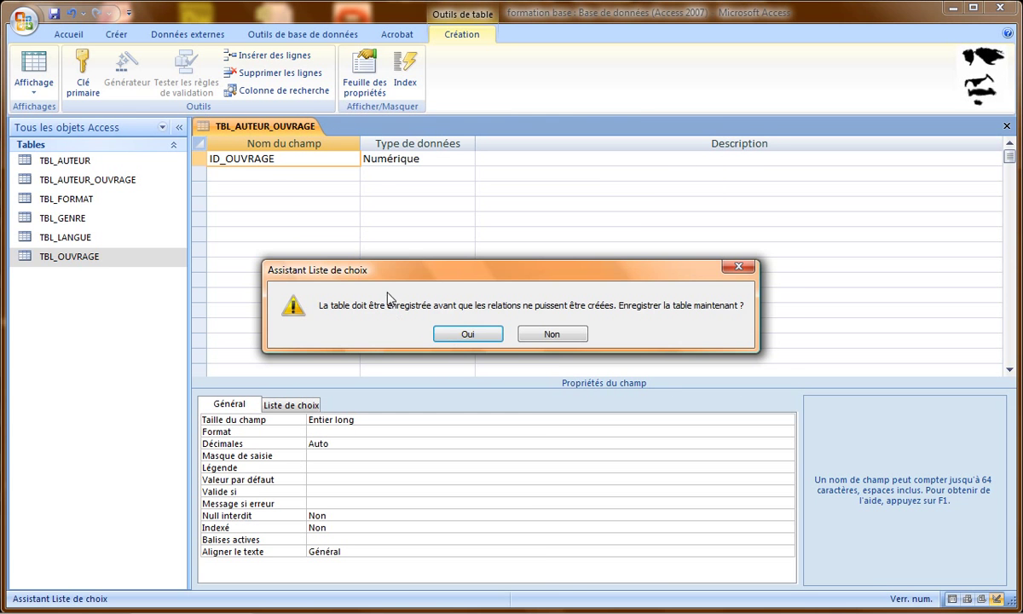
pyautogui.click(460, 333)
# Add a second lookup column below ID_OUVRAGE that takes NOM_AUTEUR and PRENOM_AUTEUR from TBL_AUTEUR.
pyautogui.click(253, 174)
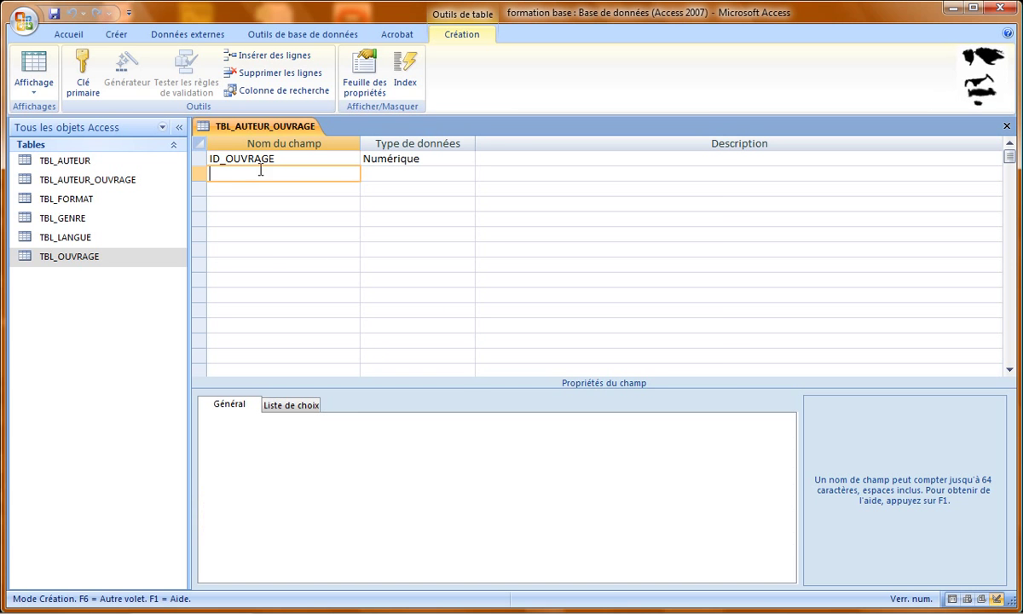
pyautogui.click(288, 91)
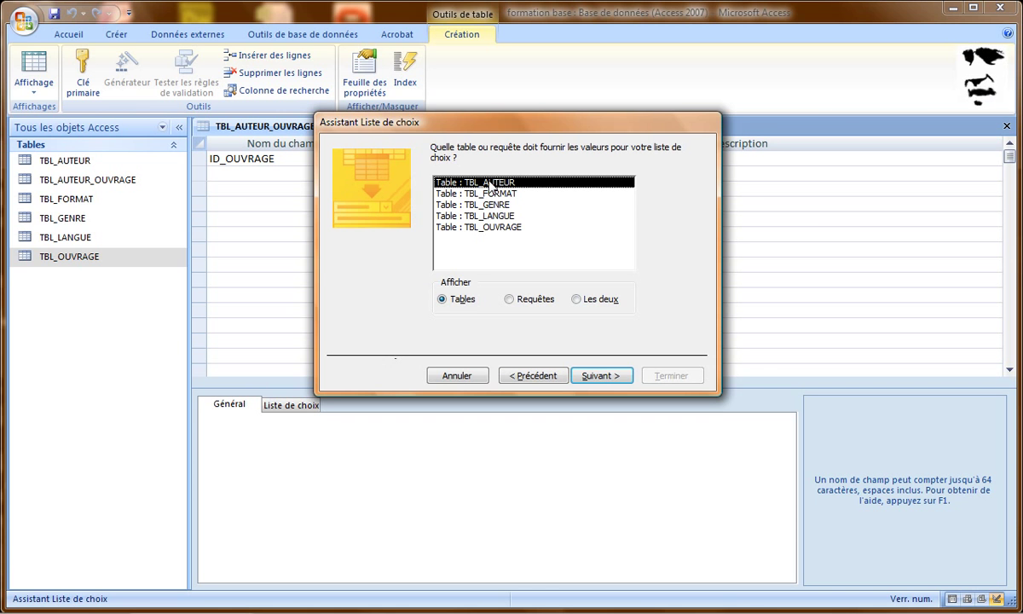
pyautogui.click(607, 376)
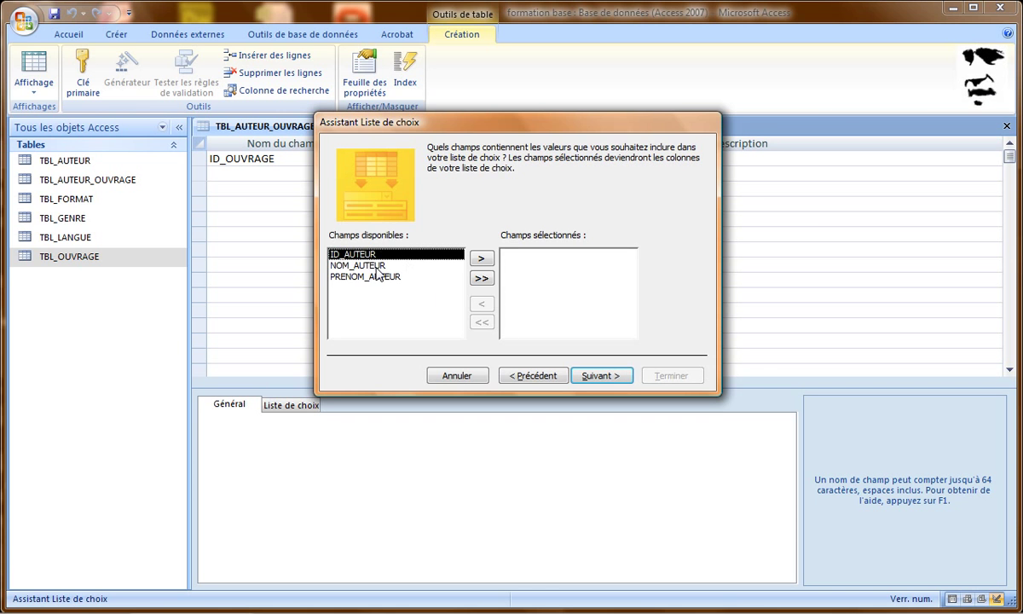
pyautogui.click(379, 266)
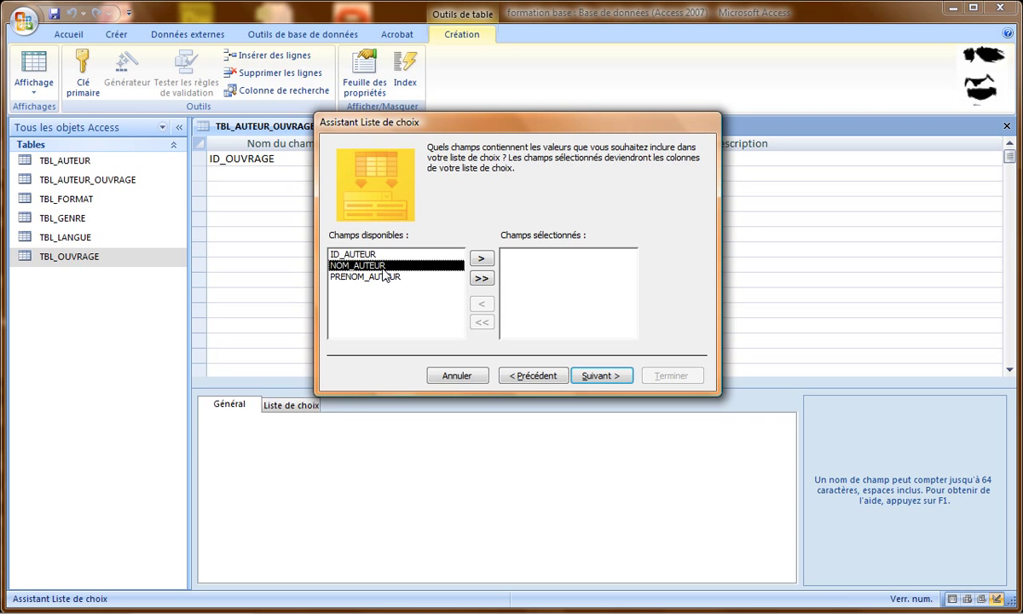
pyautogui.click(482, 261)
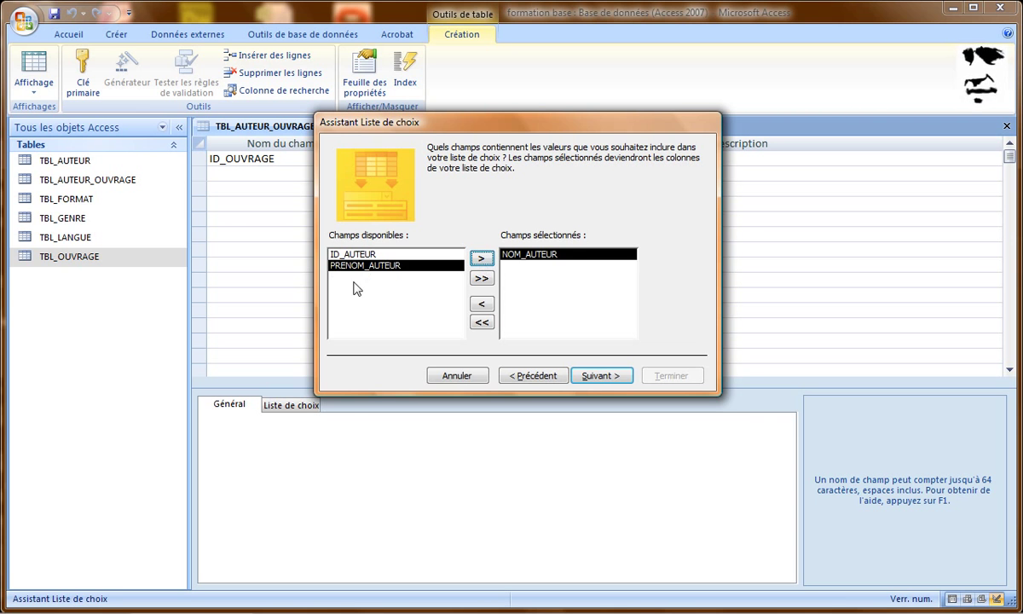
pyautogui.click(482, 258)
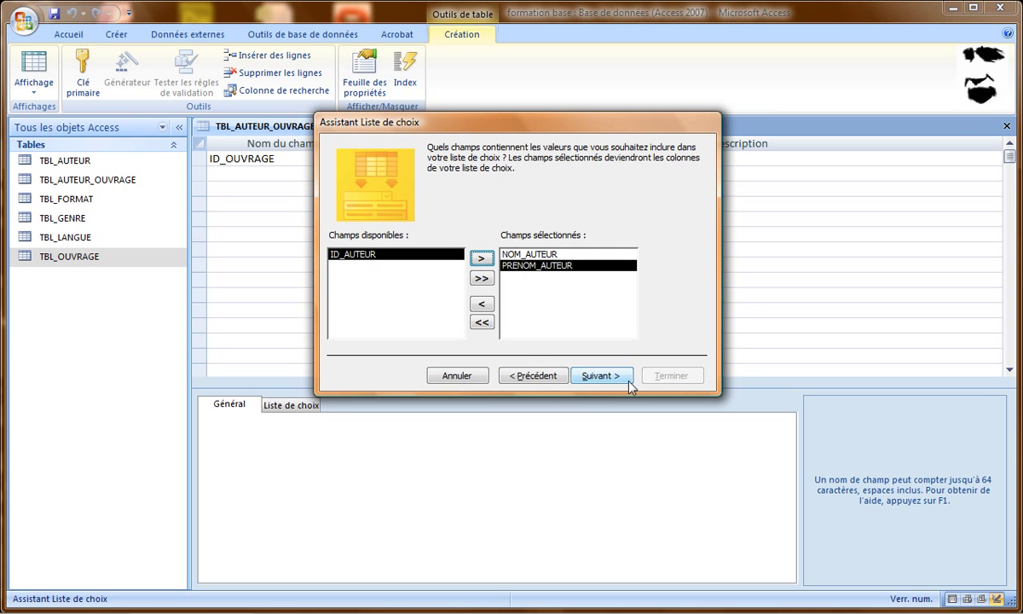
pyautogui.click(598, 378)
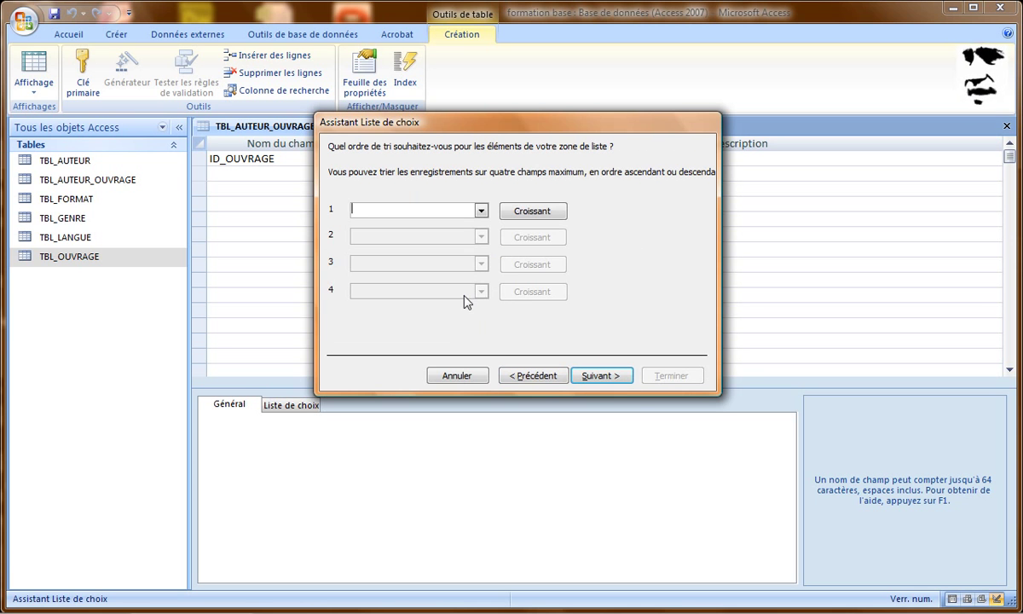
# Sort the author lookup list by NOM_AUTEUR and by PRENOM_AUTEUR, both ascending, and accept the default column widths with the key column hidden.
pyautogui.click(482, 211)
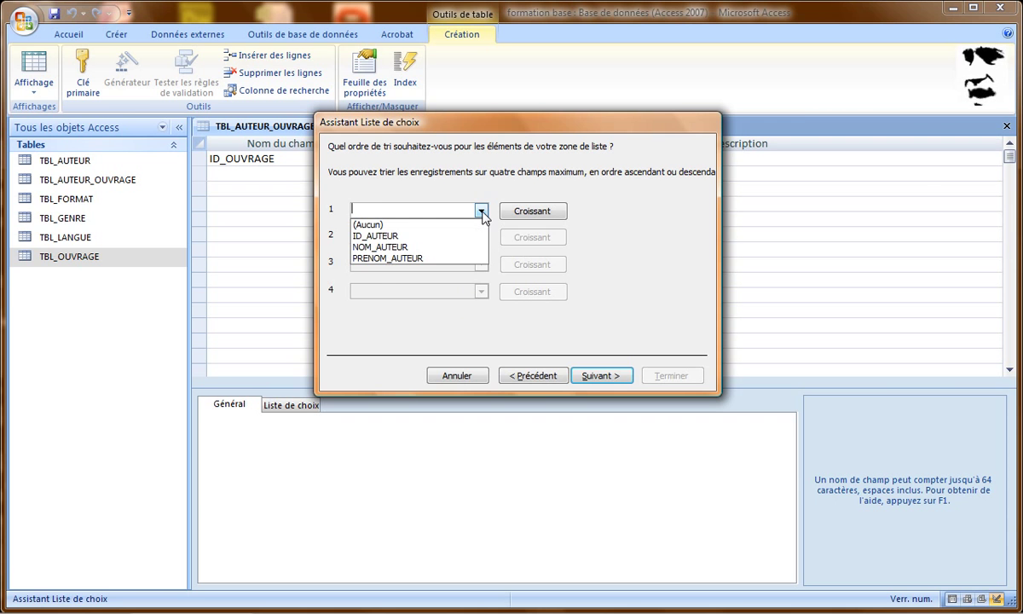
pyautogui.click(463, 247)
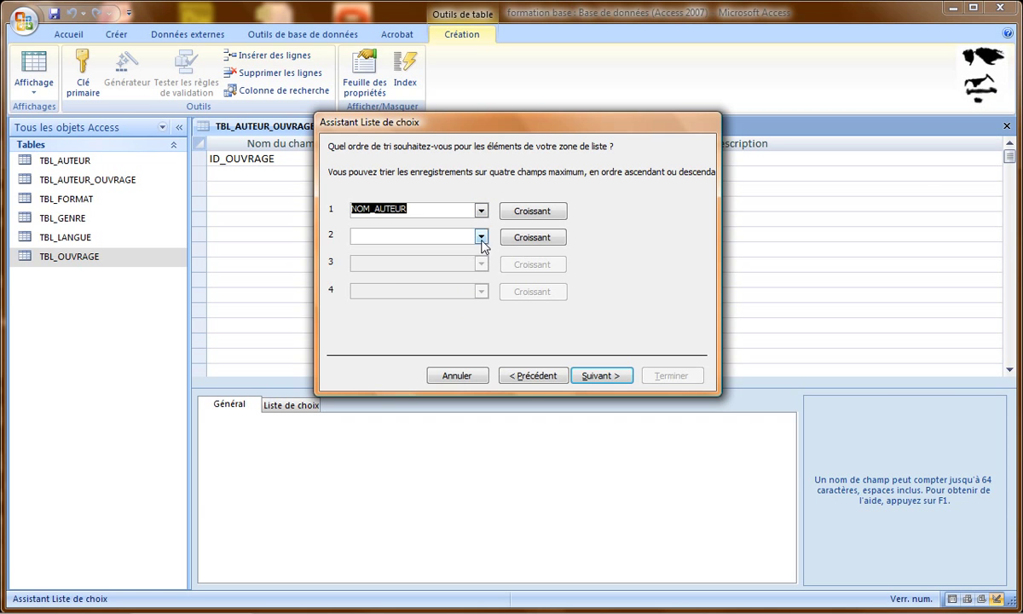
pyautogui.click(481, 239)
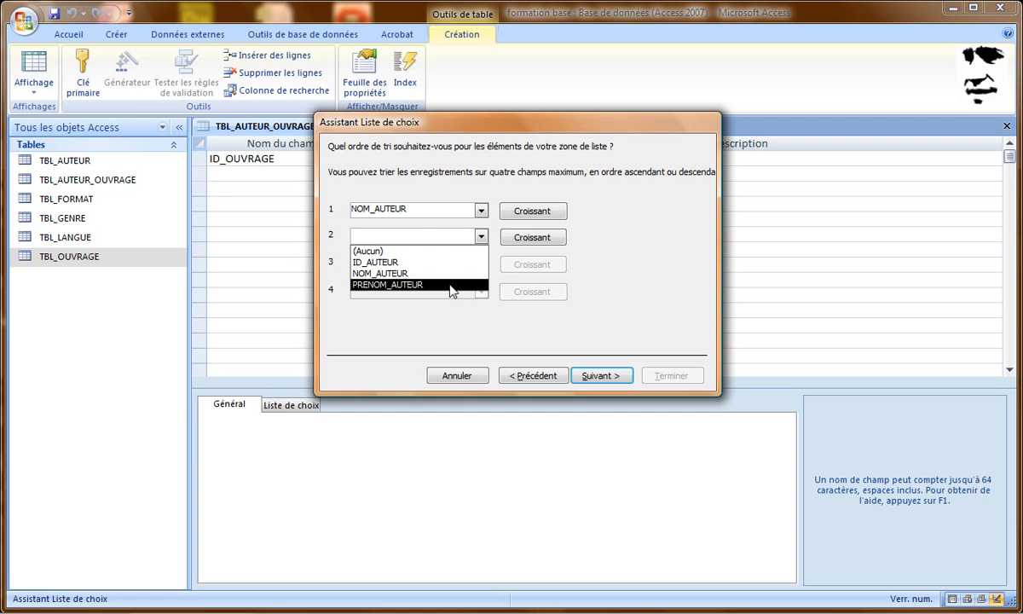
pyautogui.click(452, 286)
pyautogui.click(602, 377)
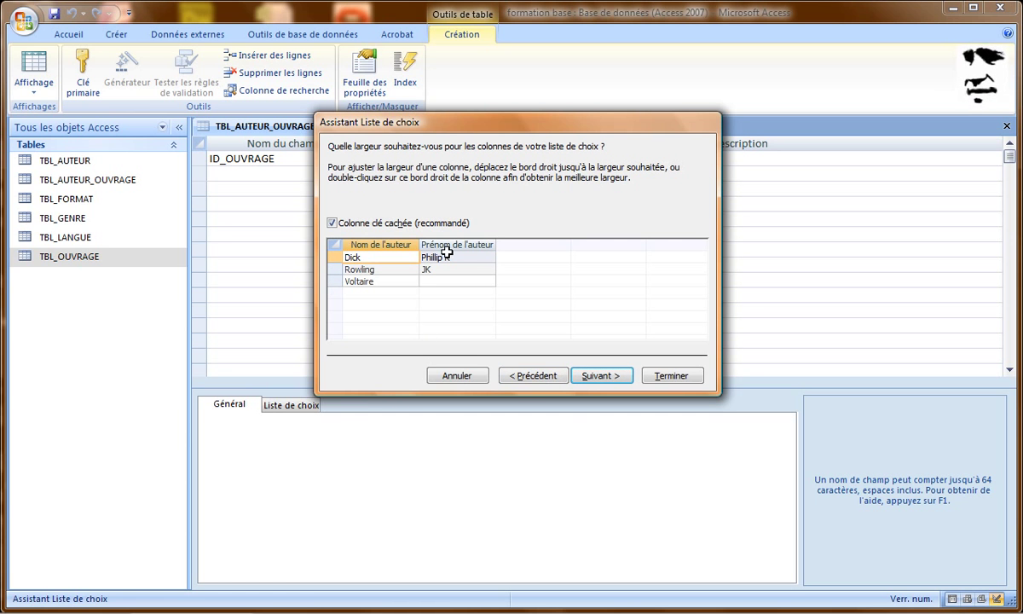
pyautogui.click(621, 380)
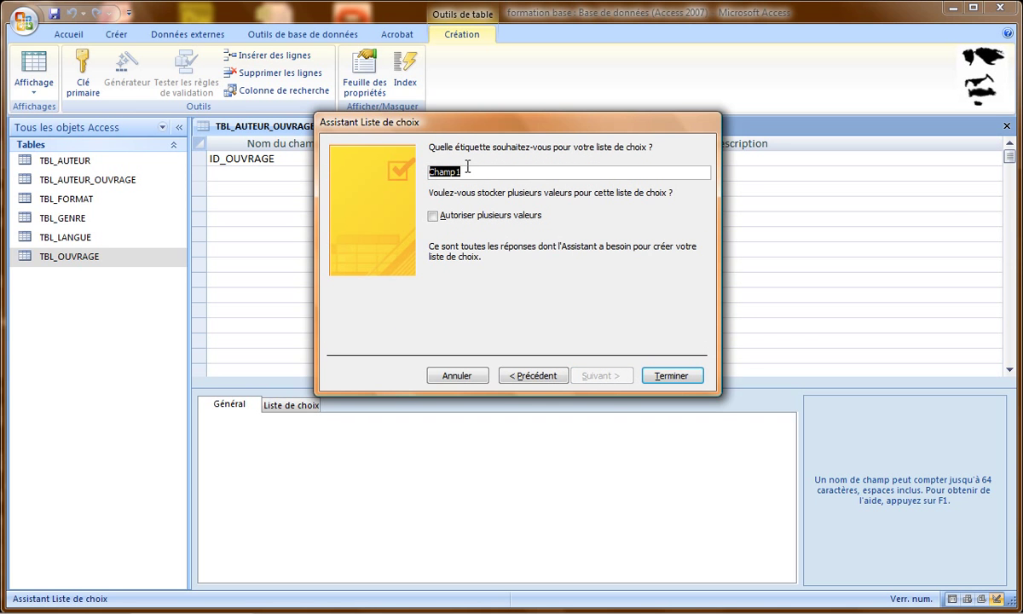
# Label the author lookup field ID_AUTEUR, complete the wizard and save the table.
pyautogui.write('ID_AUTEUR')
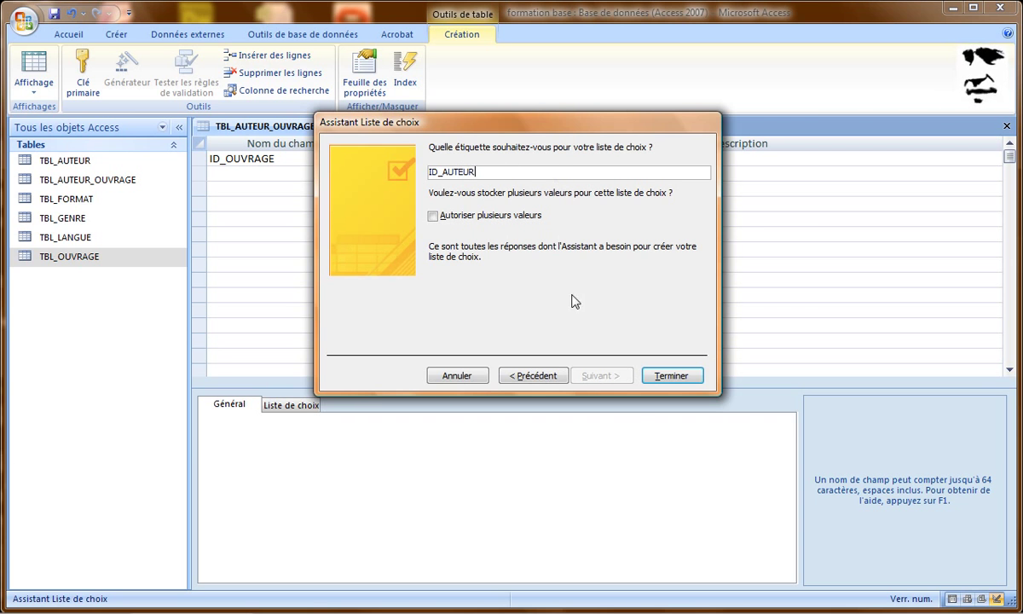
pyautogui.click(663, 377)
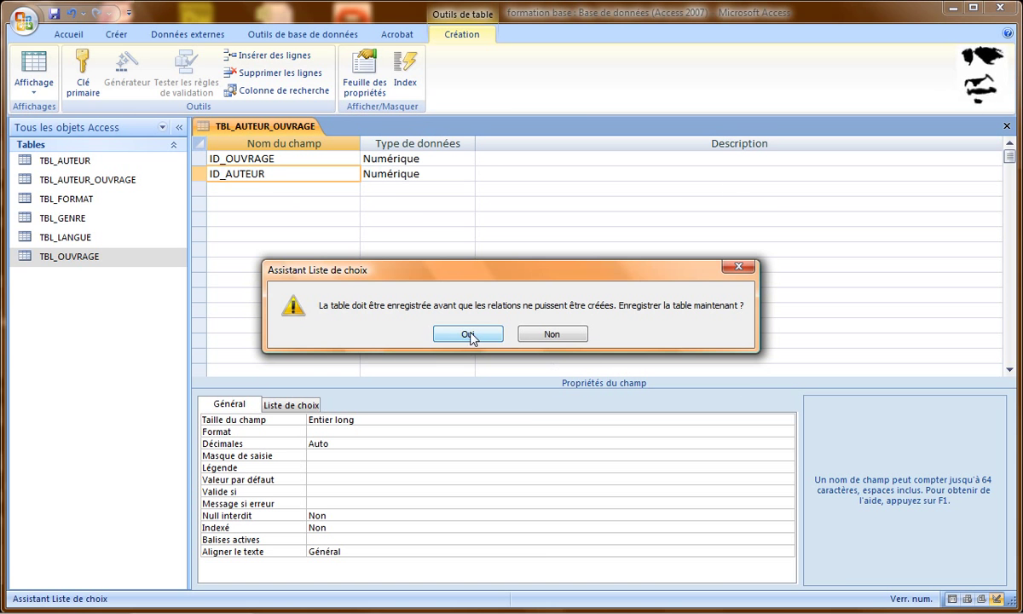
pyautogui.click(468, 334)
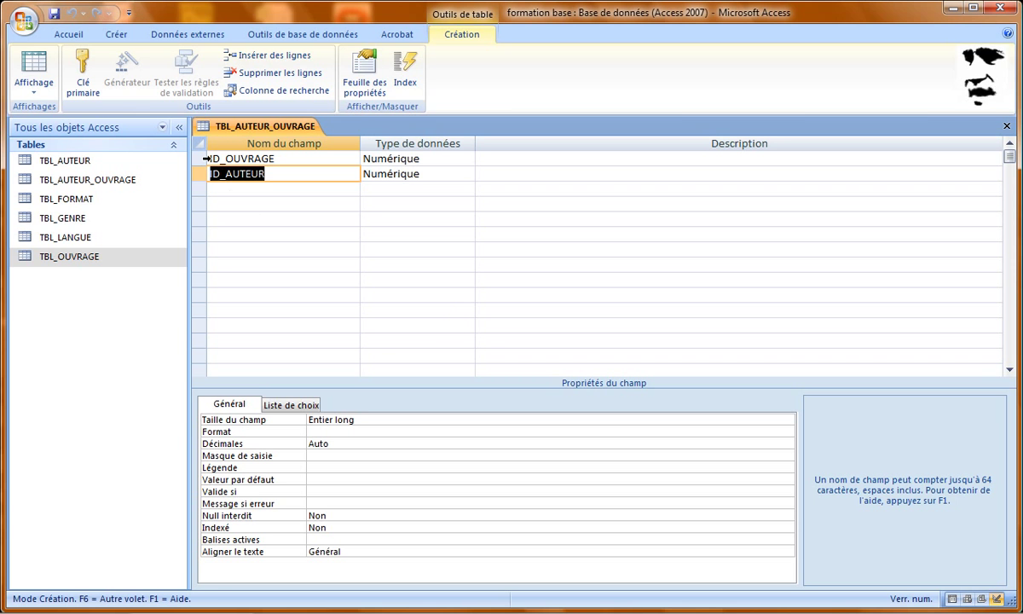
# Define ID_OUVRAGE and ID_AUTEUR together as the composite primary key of TBL_AUTEUR_OUVRAGE.
pyautogui.click(203, 156)
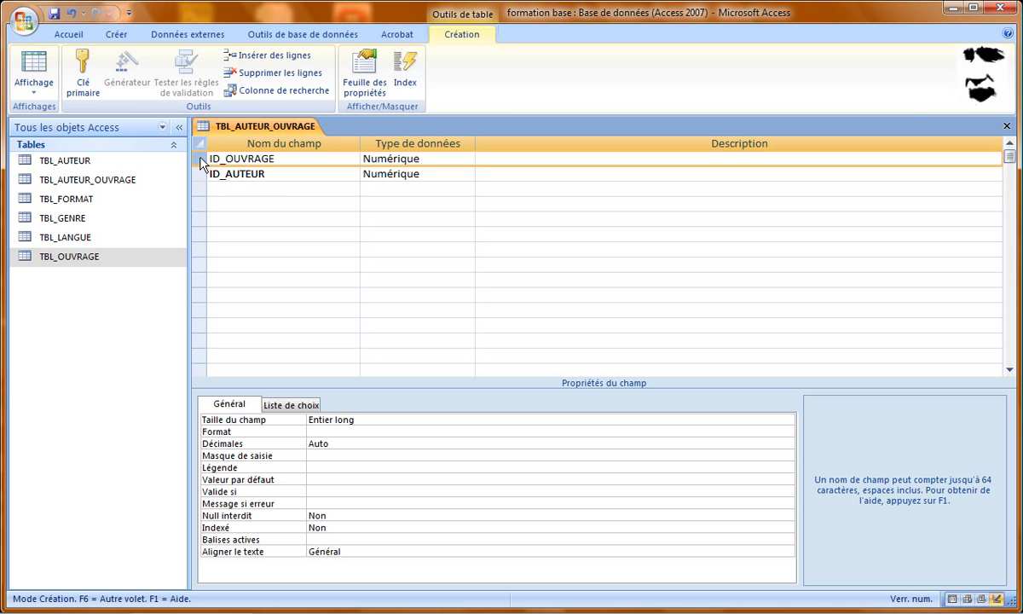
pyautogui.click(248, 190)
pyautogui.moveTo(197, 157); pyautogui.dragTo(196, 167)
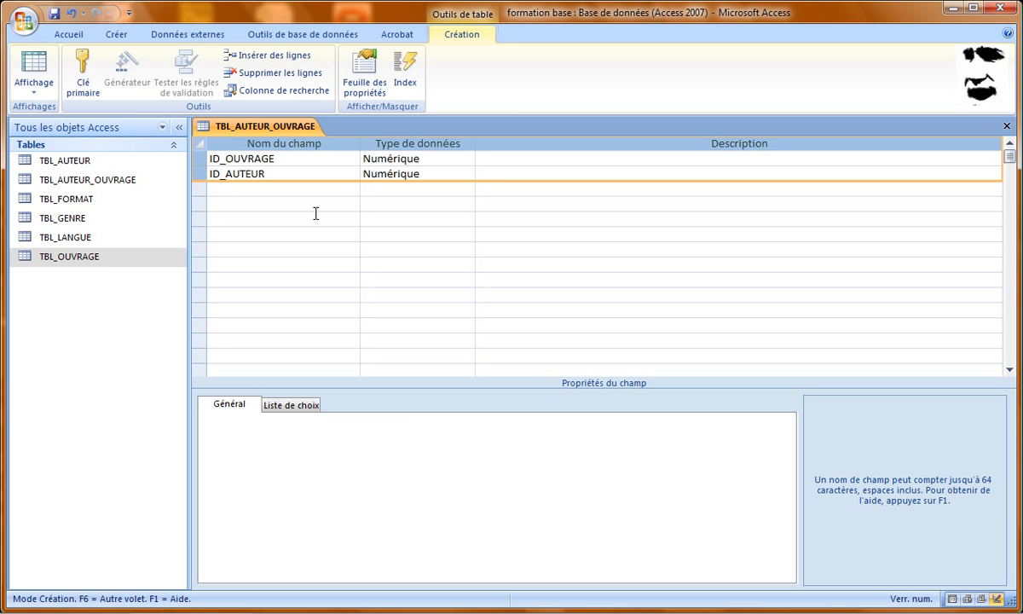
pyautogui.click(83, 78)
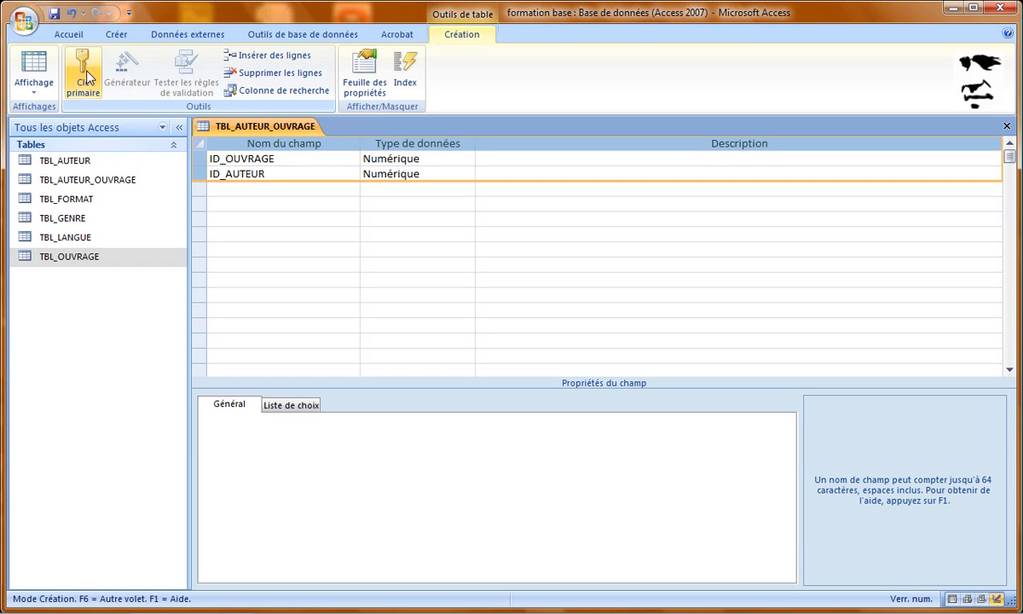
pyautogui.click(269, 190)
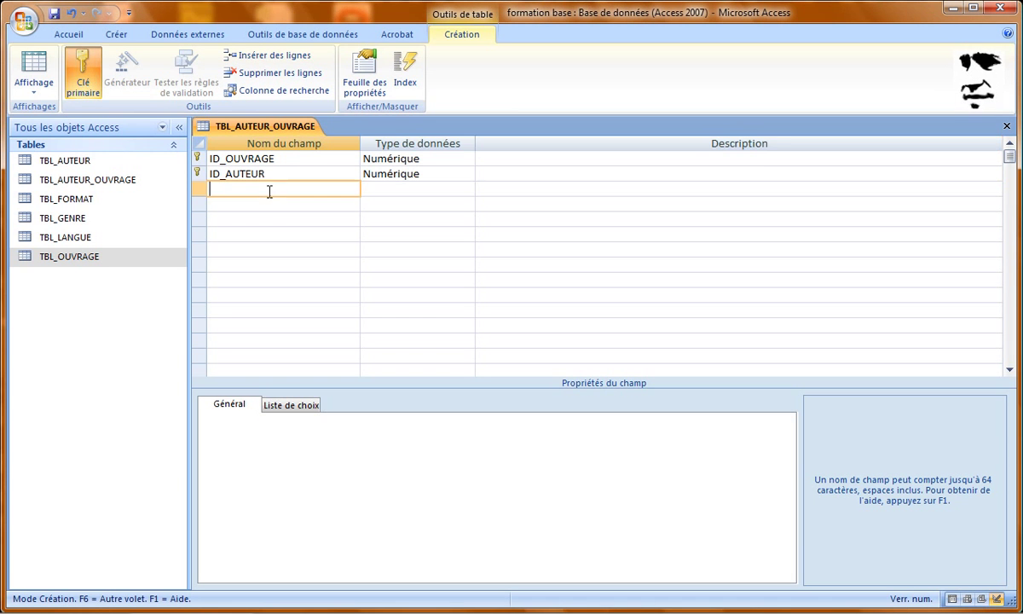
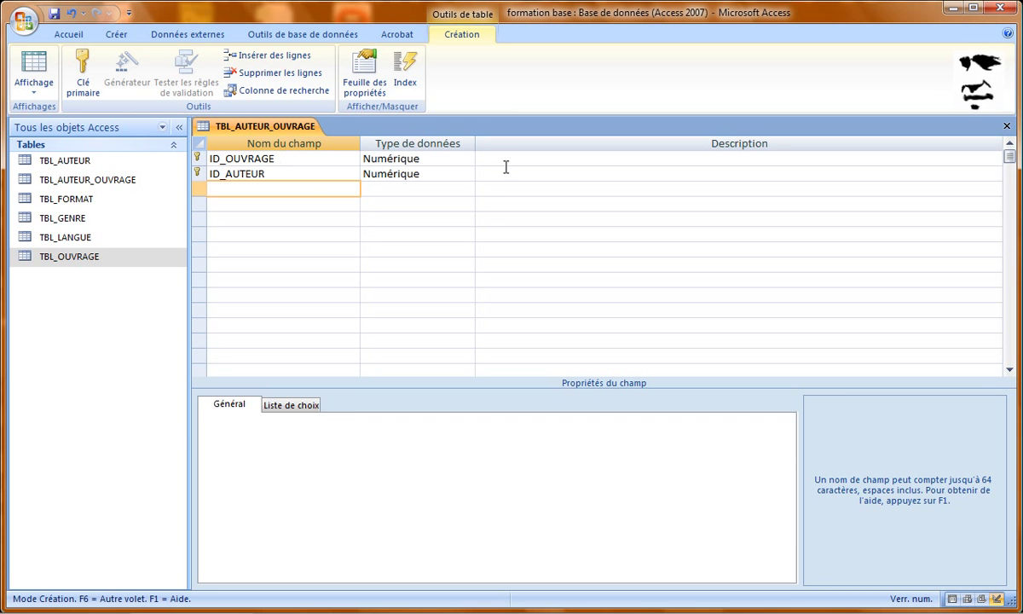
# Close TBL_AUTEUR_OUVRAGE and save the changes to its structure.
pyautogui.click(507, 161)
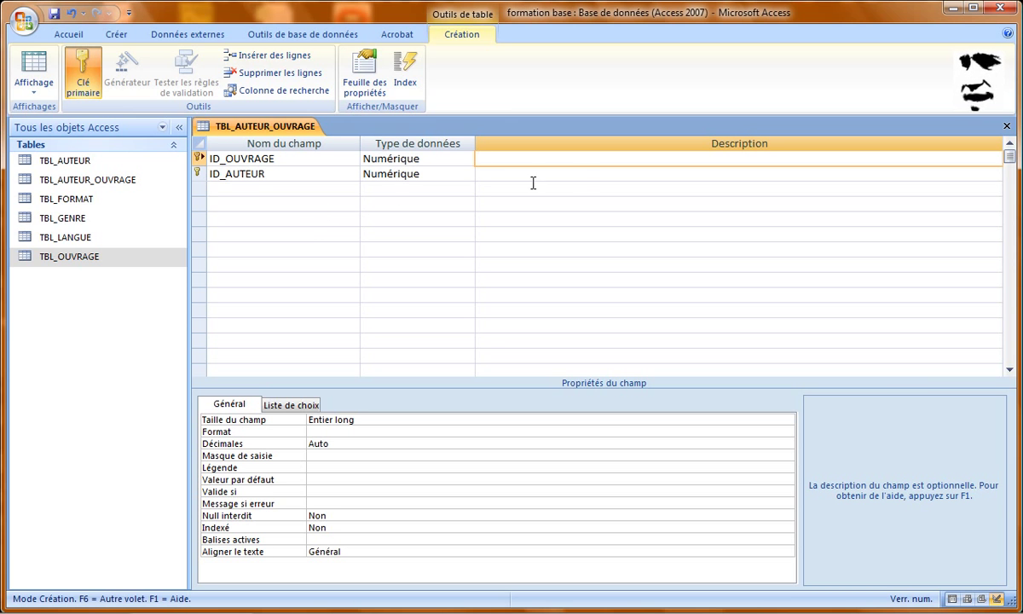
pyautogui.click(1007, 125)
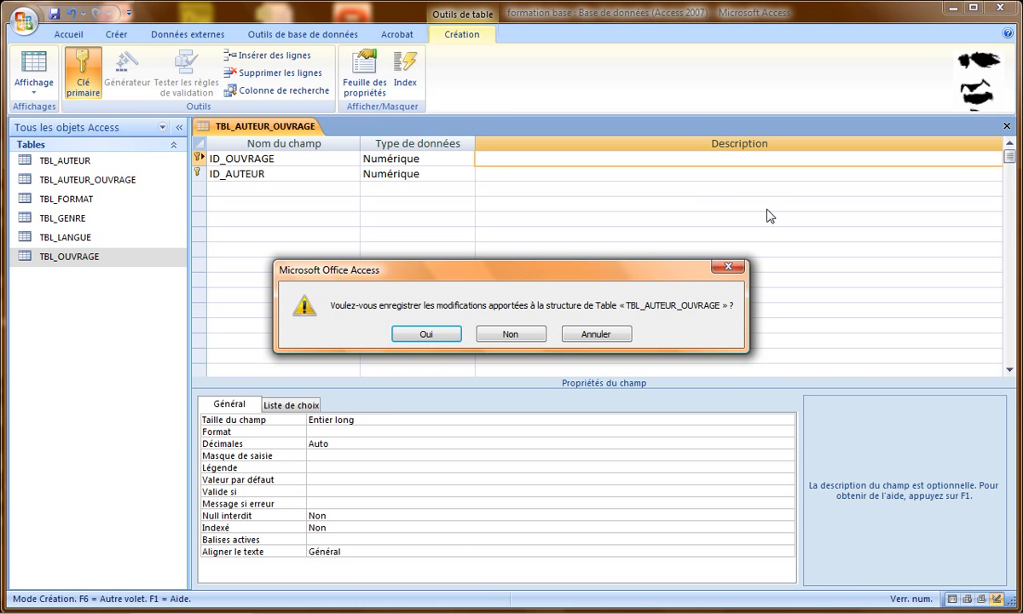
pyautogui.click(426, 334)
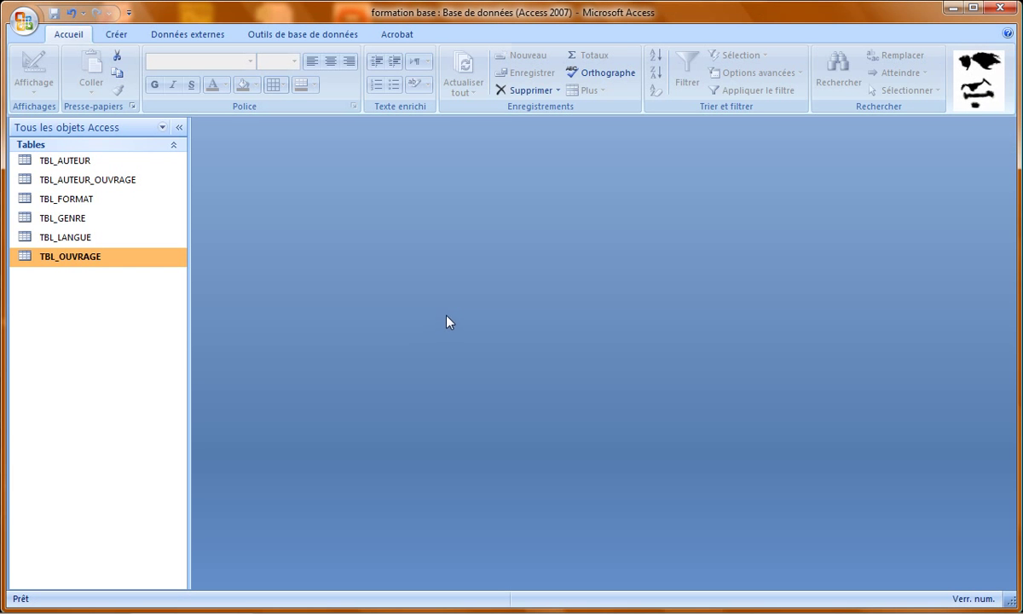
# Open the database relationships diagram and show all relationships.
pyautogui.click(290, 38)
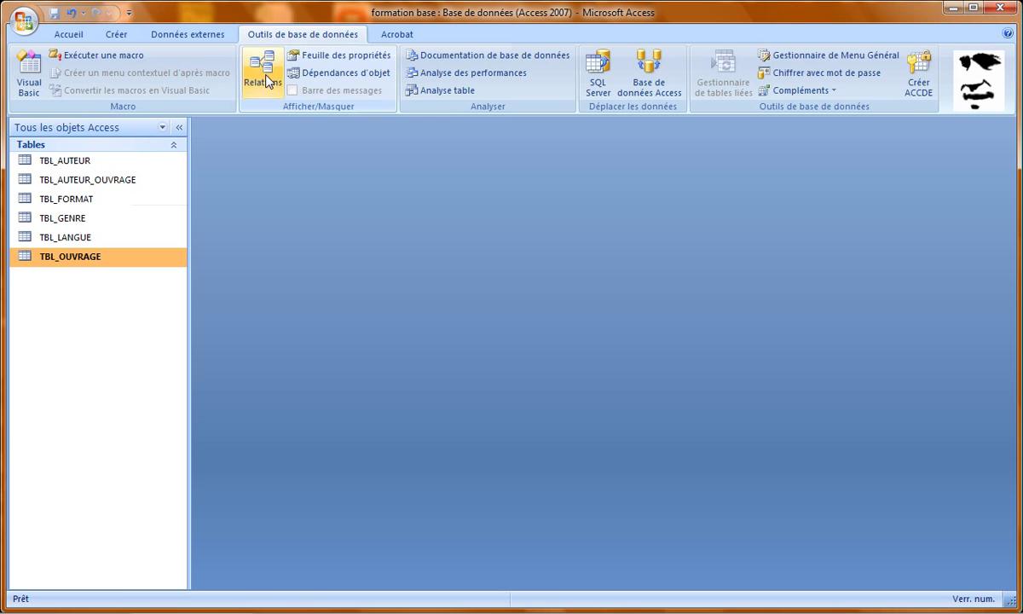
pyautogui.click(265, 77)
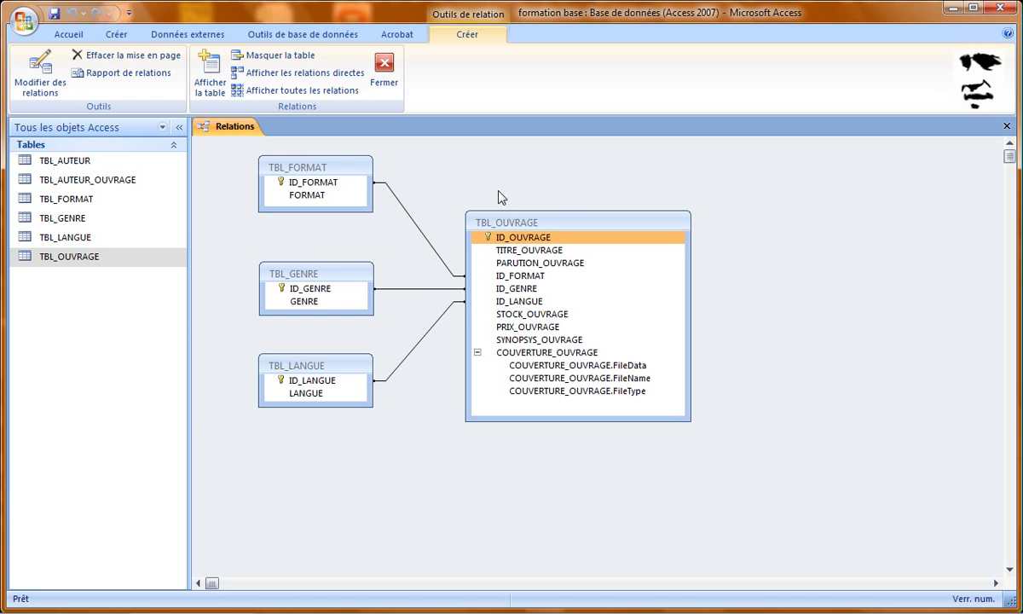
pyautogui.click(287, 90)
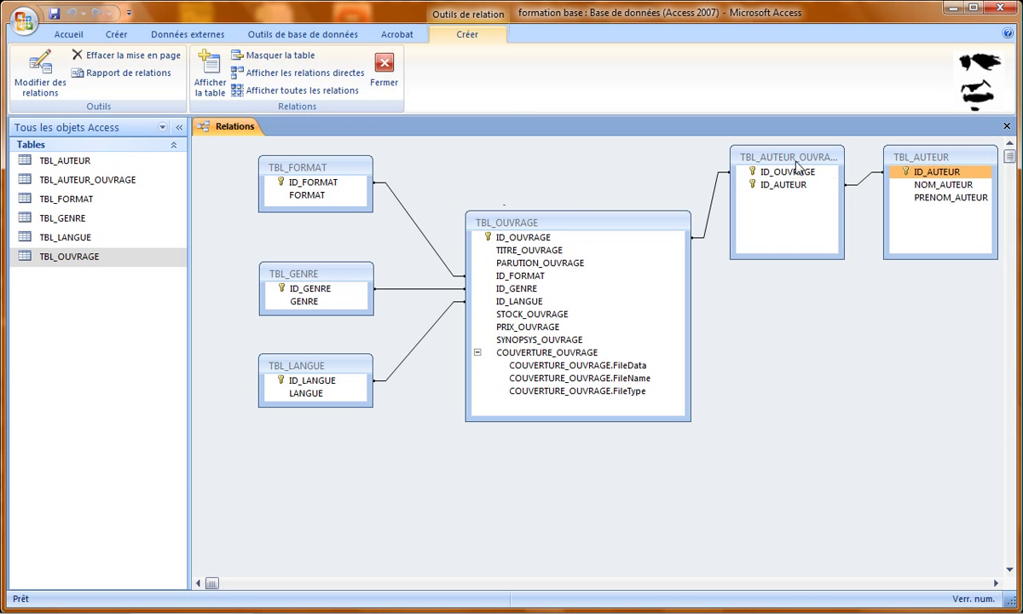
# Shorten the TBL_AUTEUR_OUVRAGE and TBL_AUTEUR boxes to fit their fields and move both lower, beside TBL_OUVRAGE.
pyautogui.moveTo(792, 254); pyautogui.dragTo(791, 205)
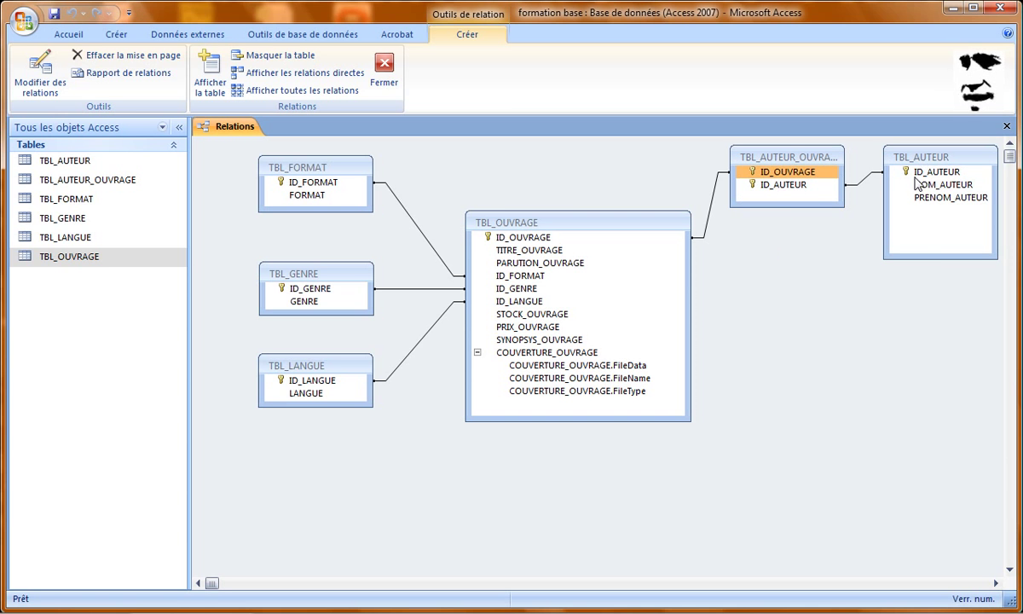
pyautogui.moveTo(934, 257); pyautogui.dragTo(935, 219)
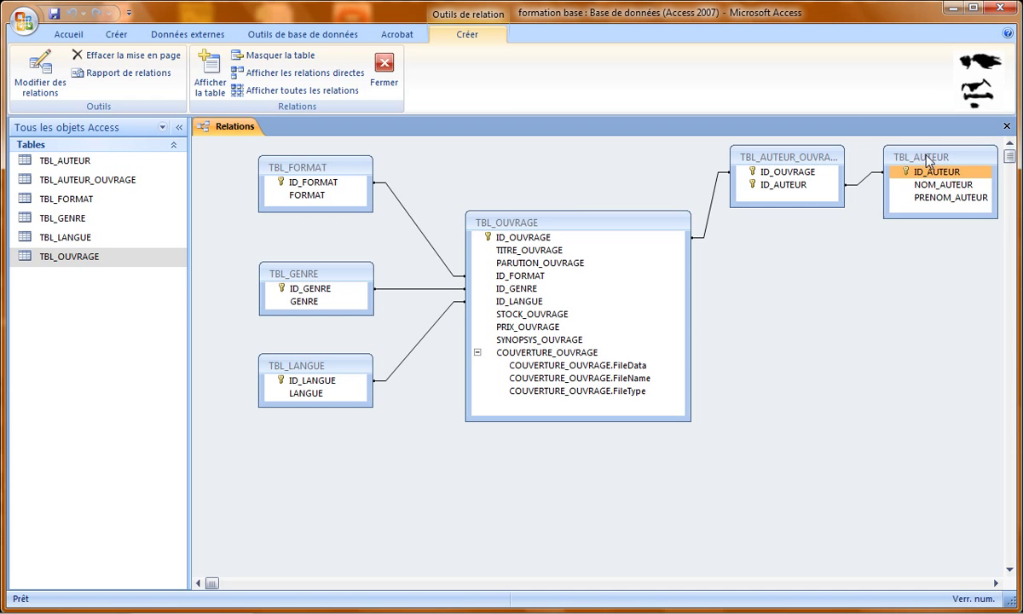
pyautogui.moveTo(927, 160); pyautogui.dragTo(902, 238)
pyautogui.moveTo(800, 162); pyautogui.dragTo(790, 292)
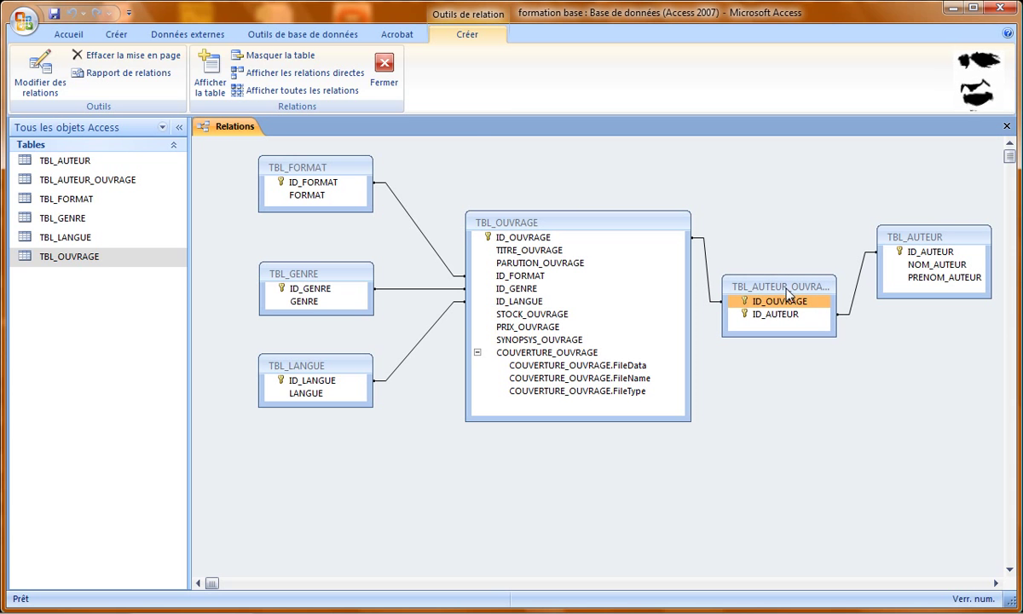
# Close the relationships diagram and save its layout changes.
pyautogui.click(384, 68)
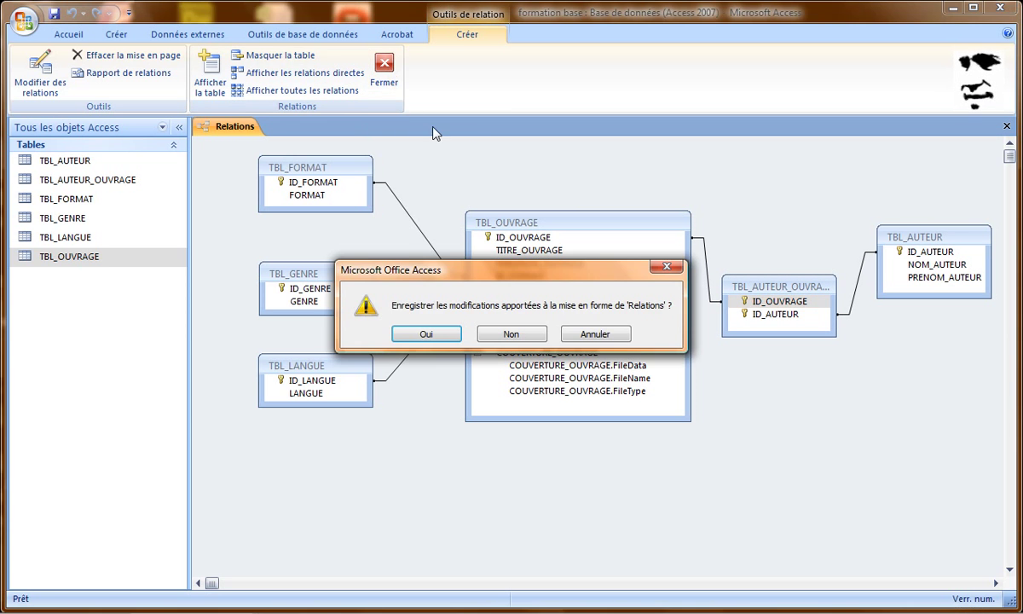
pyautogui.click(439, 336)
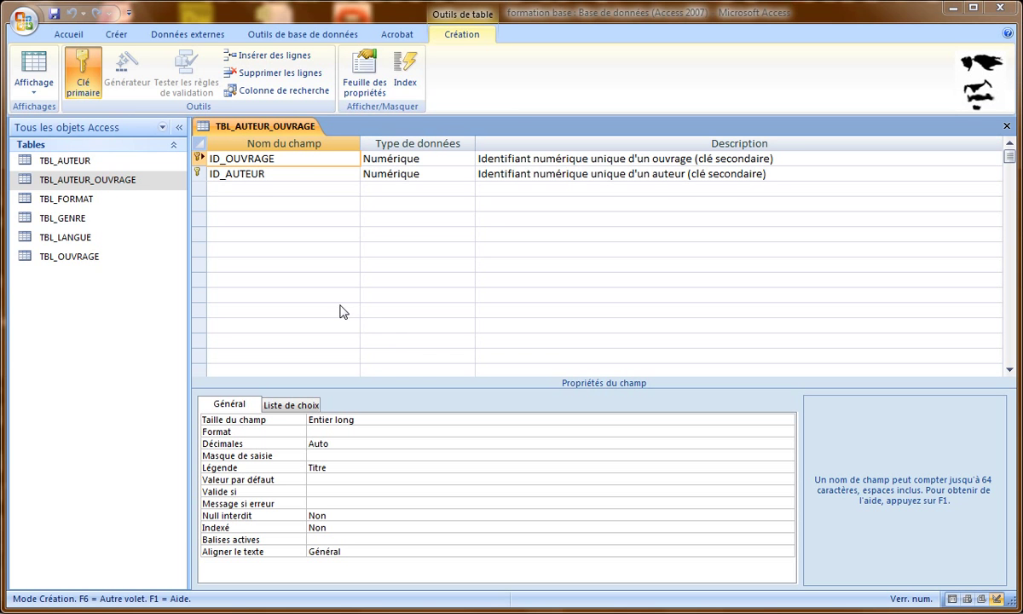
# Show TBL_AUTEUR_OUVRAGE as a datasheet and add a record linking "Harry Potter à l'école des sorciers" to Rowling.
pyautogui.click(34, 73)
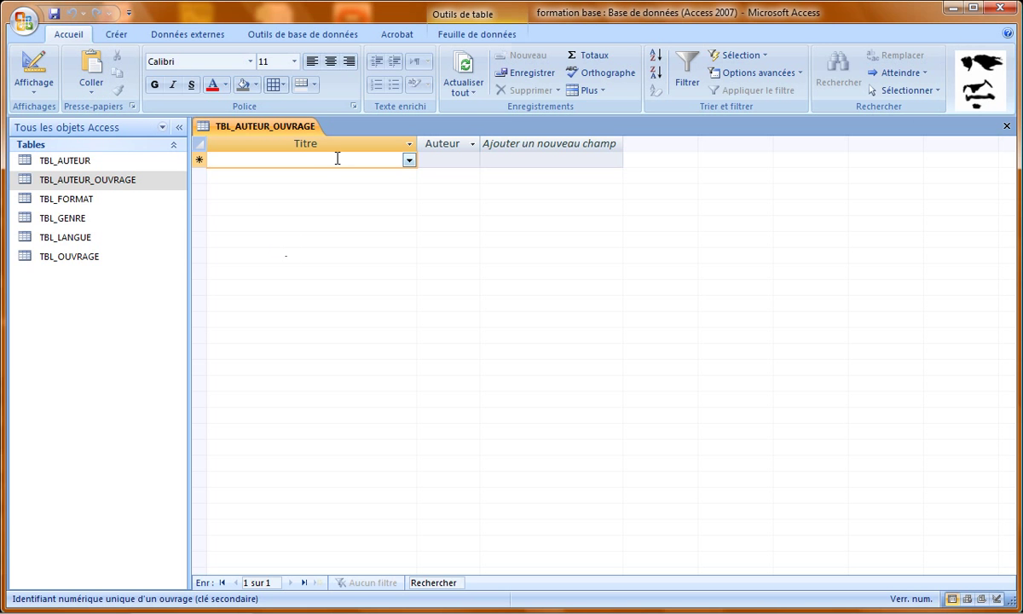
pyautogui.click(409, 161)
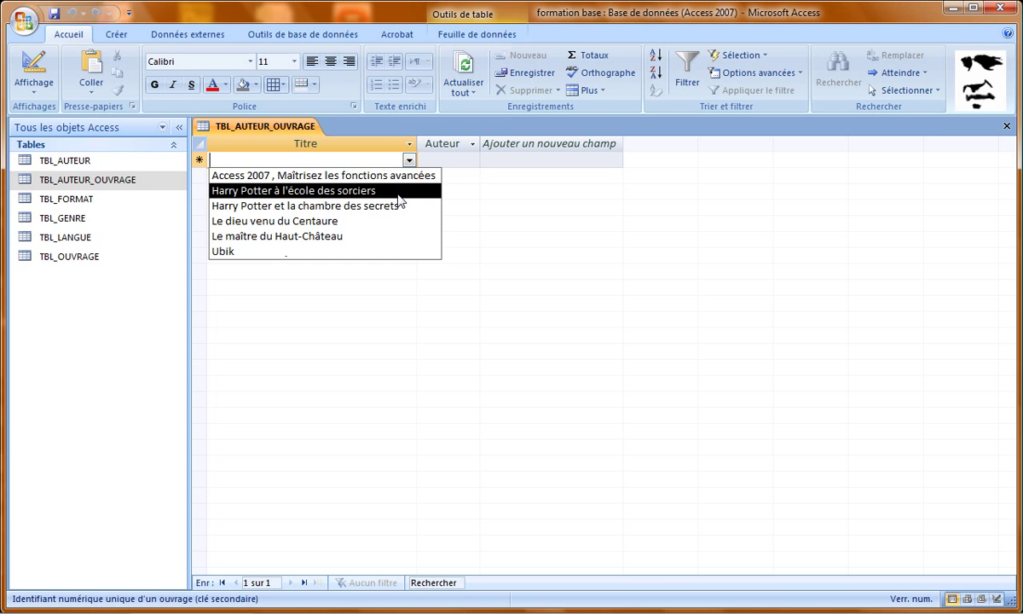
pyautogui.click(398, 192)
pyautogui.click(440, 160)
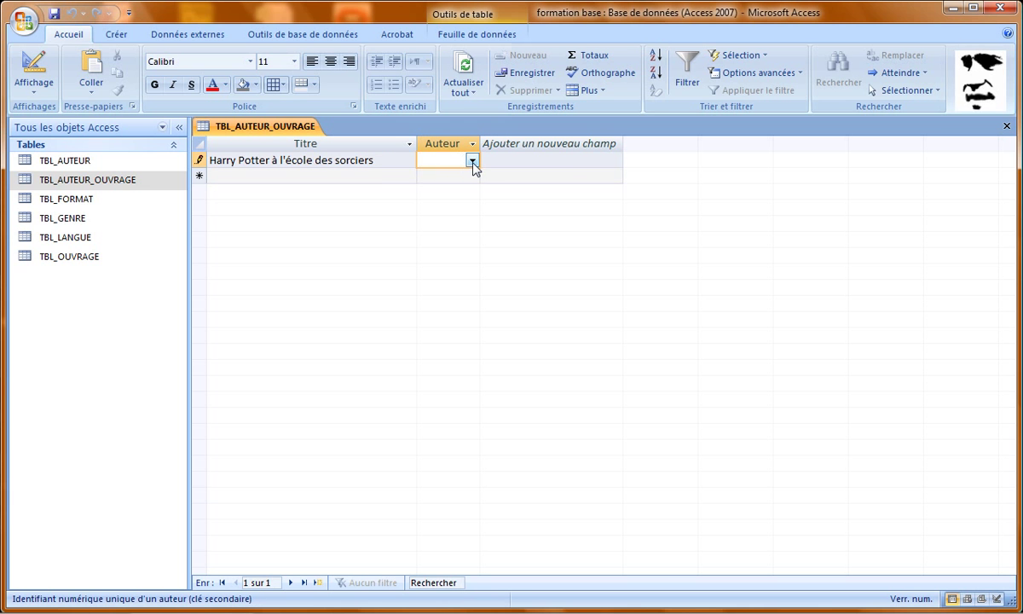
pyautogui.click(472, 161)
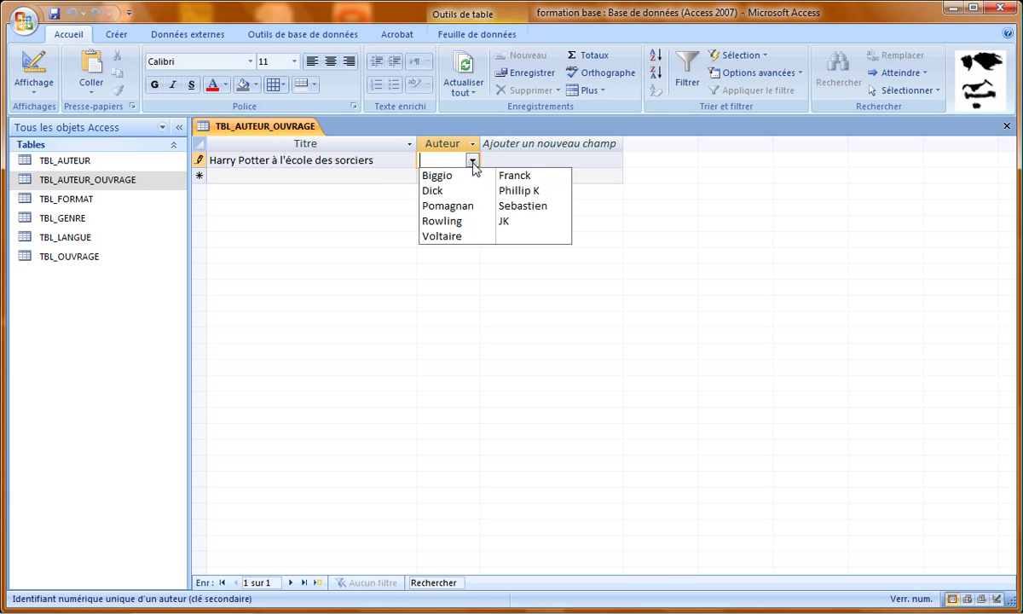
pyautogui.click(472, 223)
# Add a second record linking "Harry Potter et la chambre des secrets" to Rowling.
pyautogui.click(356, 174)
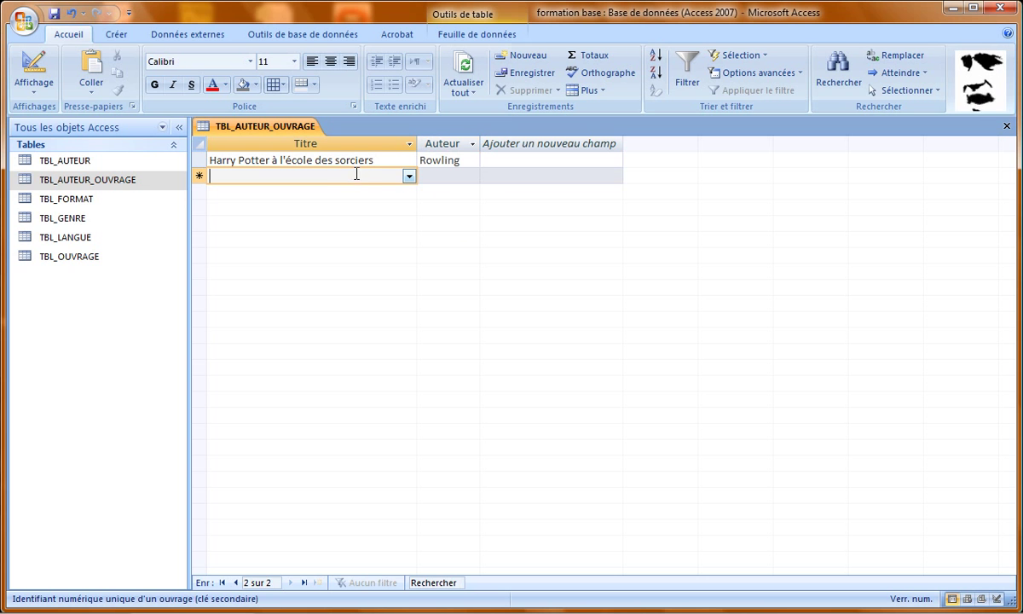
pyautogui.click(410, 177)
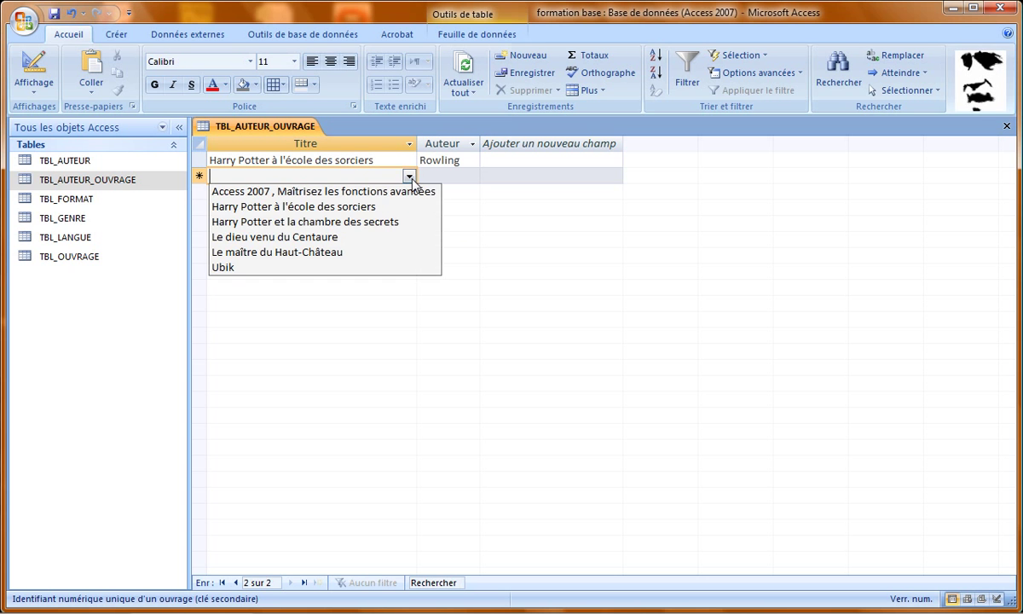
pyautogui.click(401, 223)
pyautogui.click(458, 179)
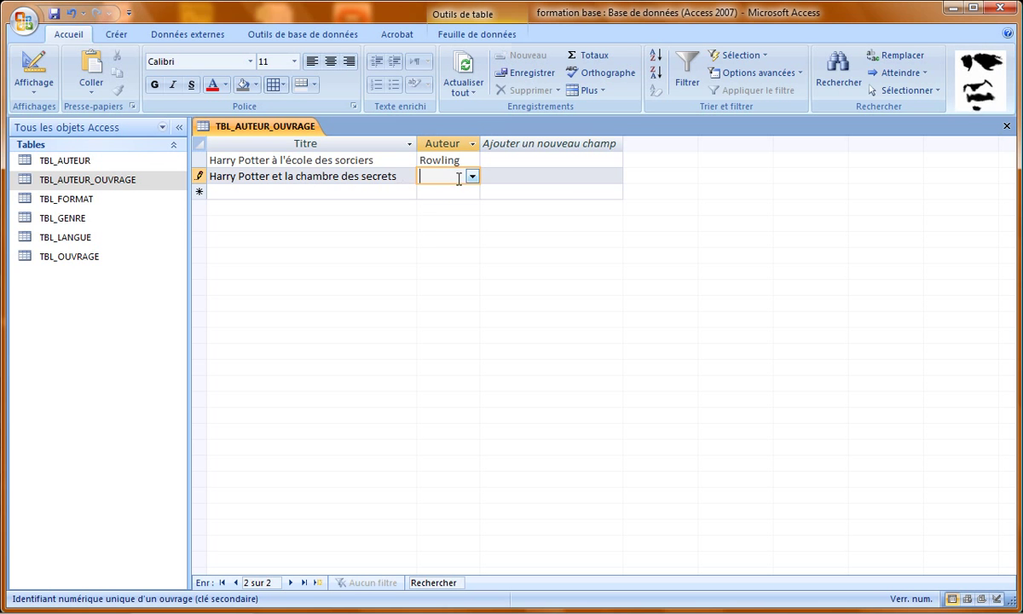
pyautogui.click(472, 175)
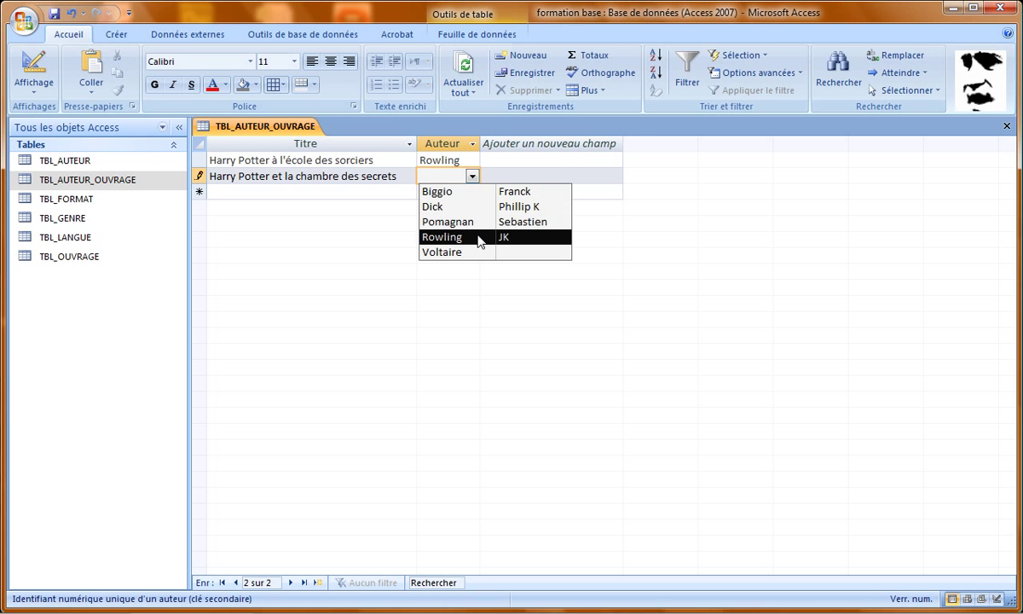
pyautogui.click(441, 236)
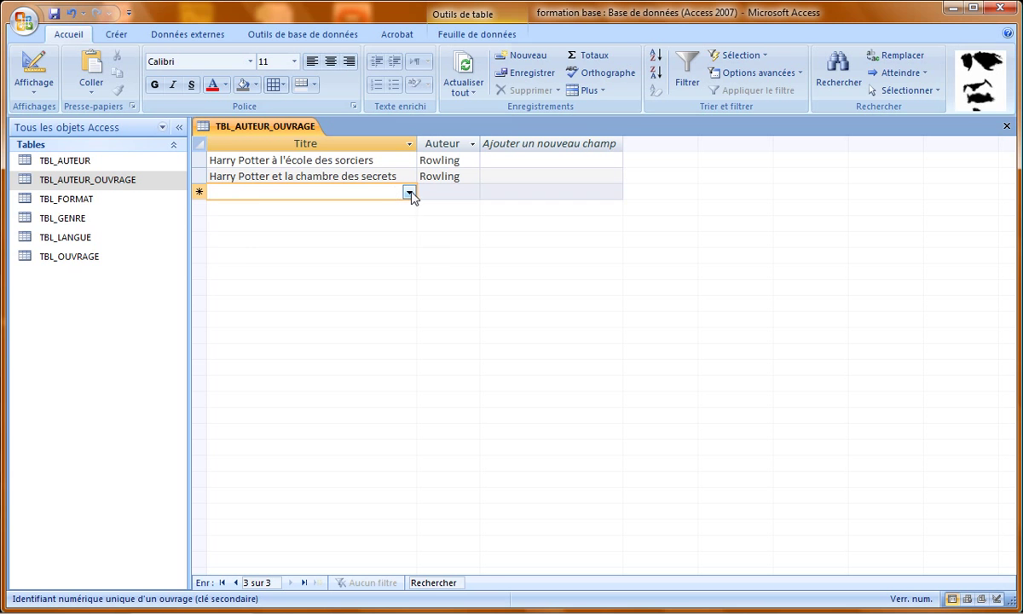
# Add a third record linking "Le dieu venu du Centaure" to Dick.
pyautogui.click(410, 192)
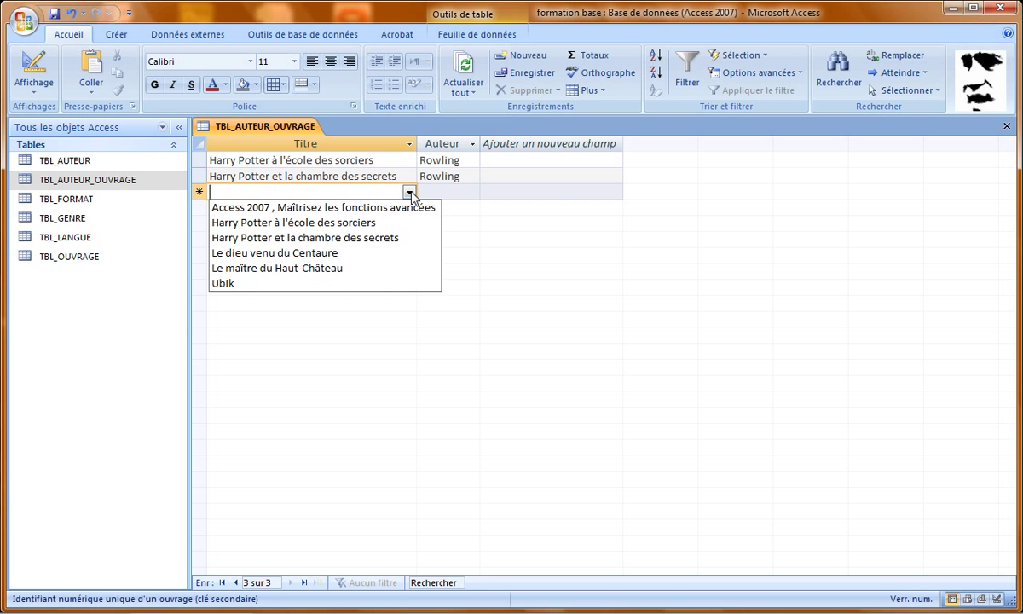
pyautogui.click(376, 253)
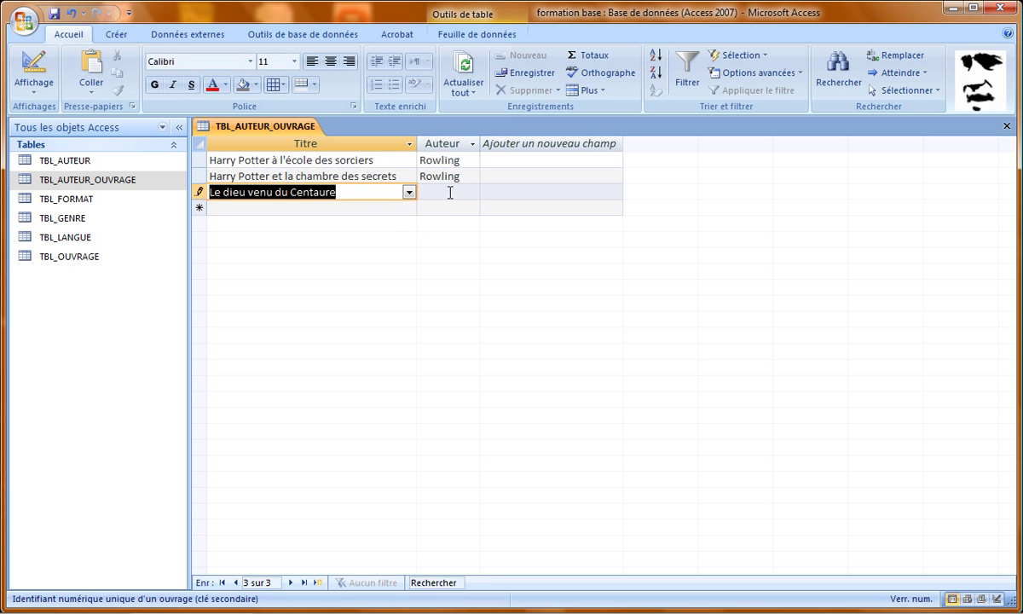
pyautogui.click(450, 191)
pyautogui.click(472, 192)
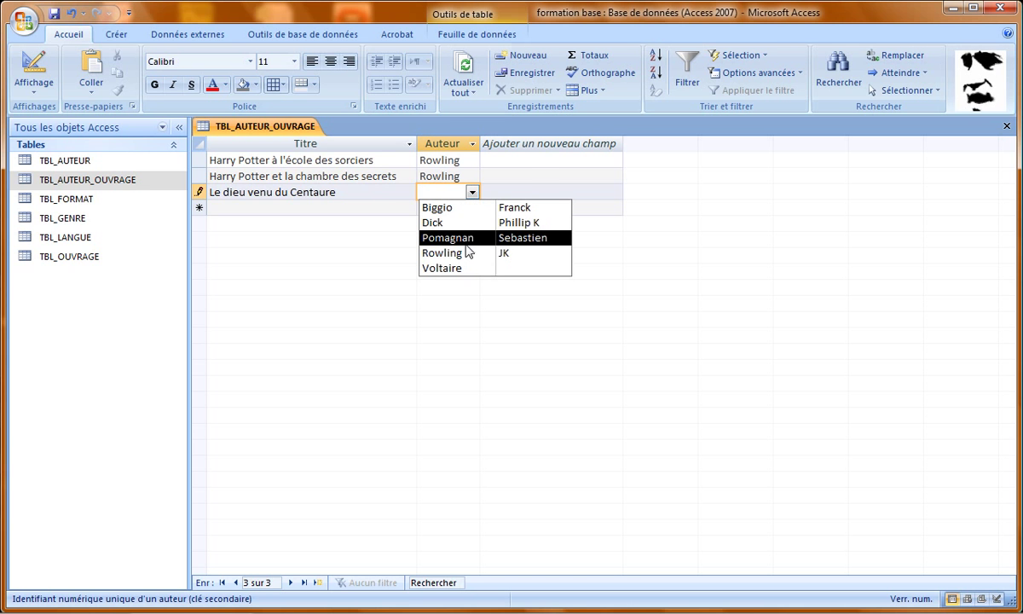
pyautogui.click(444, 222)
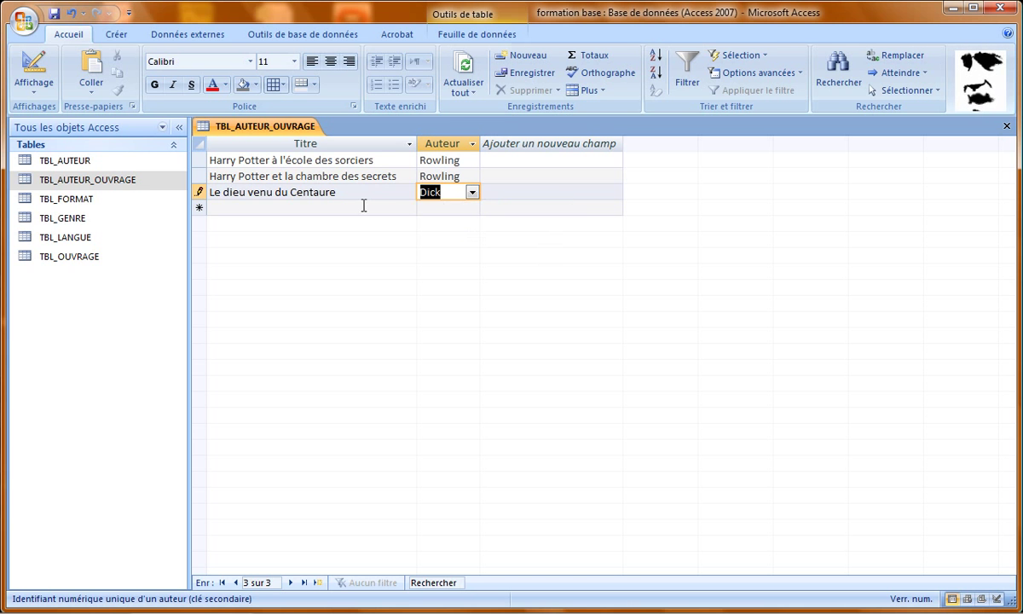
# Add a fourth record linking "Le maître du Haut-Château" to Dick.
pyautogui.click(360, 207)
pyautogui.click(409, 207)
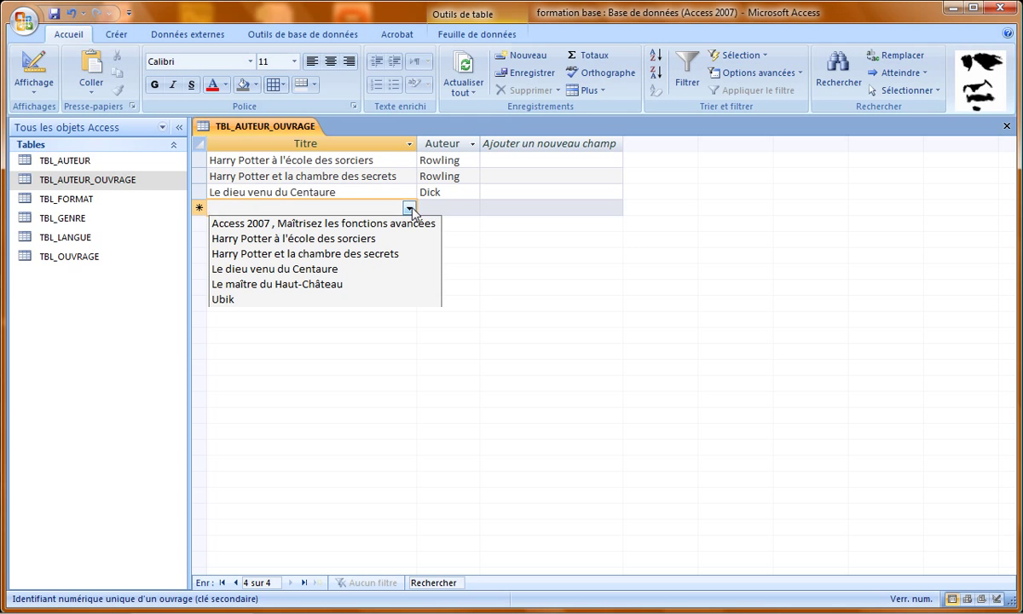
pyautogui.click(380, 291)
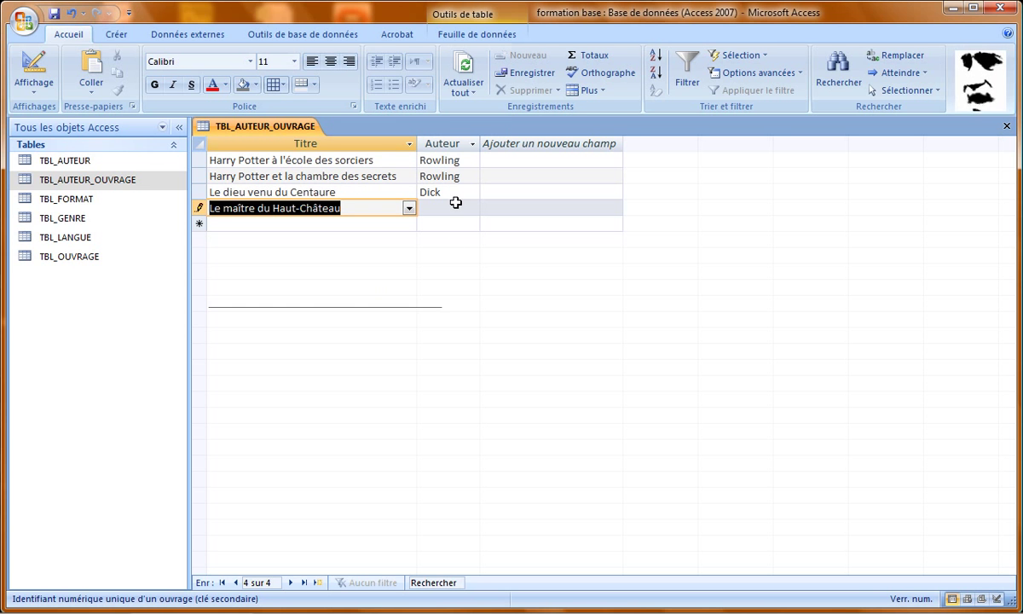
pyautogui.click(457, 215)
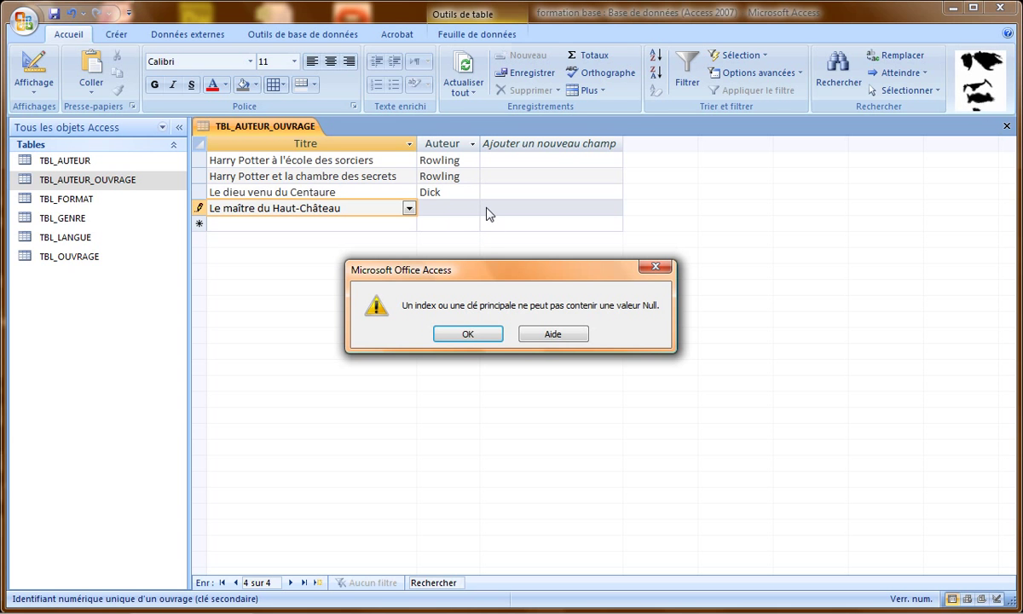
pyautogui.click(456, 325)
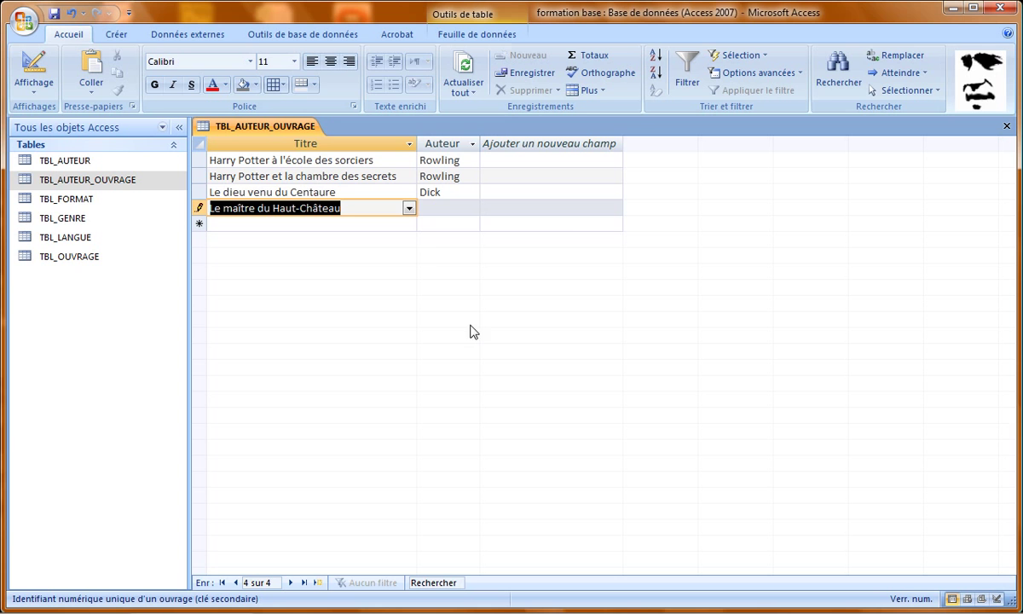
pyautogui.click(444, 205)
pyautogui.click(472, 208)
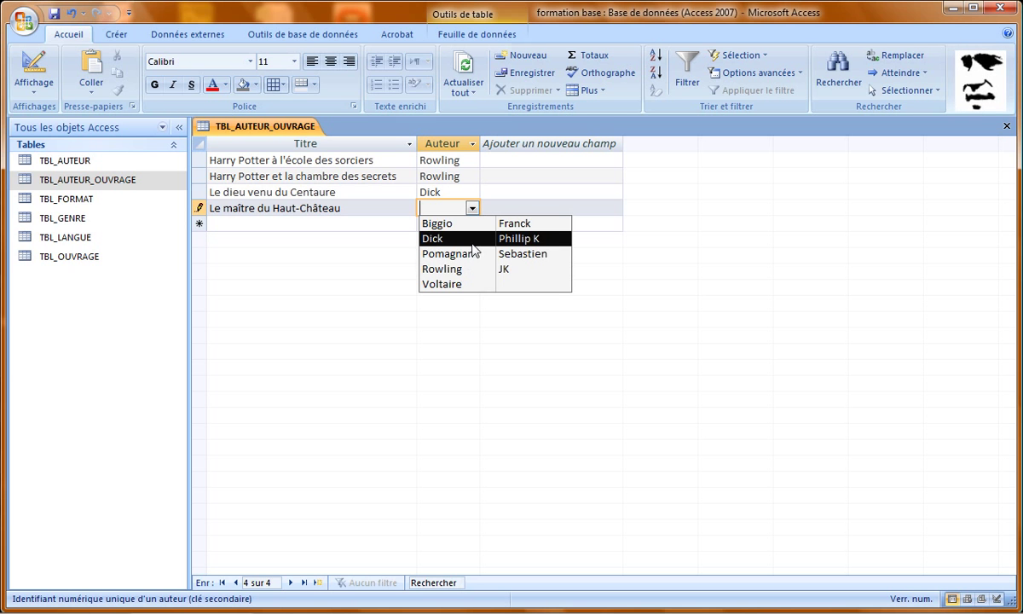
pyautogui.click(444, 238)
# Add a fifth record linking "Ubik" to Dick.
pyautogui.click(387, 221)
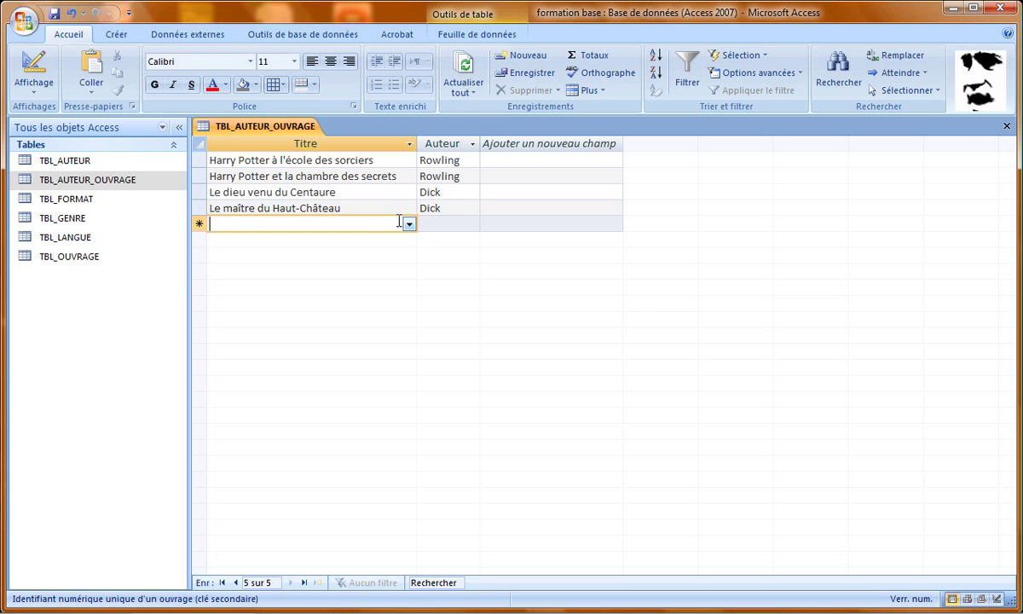
pyautogui.click(409, 224)
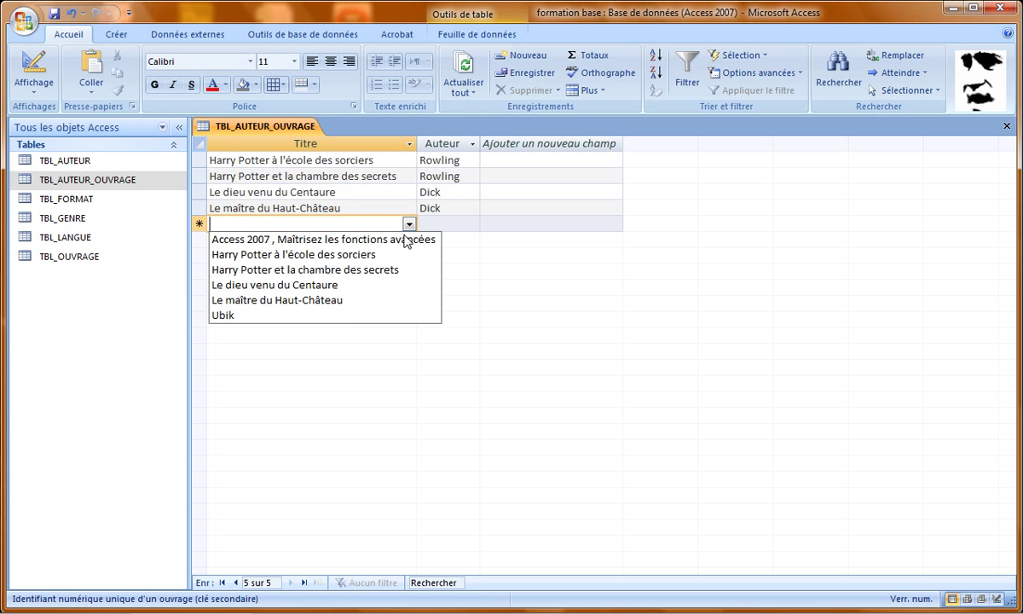
pyautogui.click(388, 316)
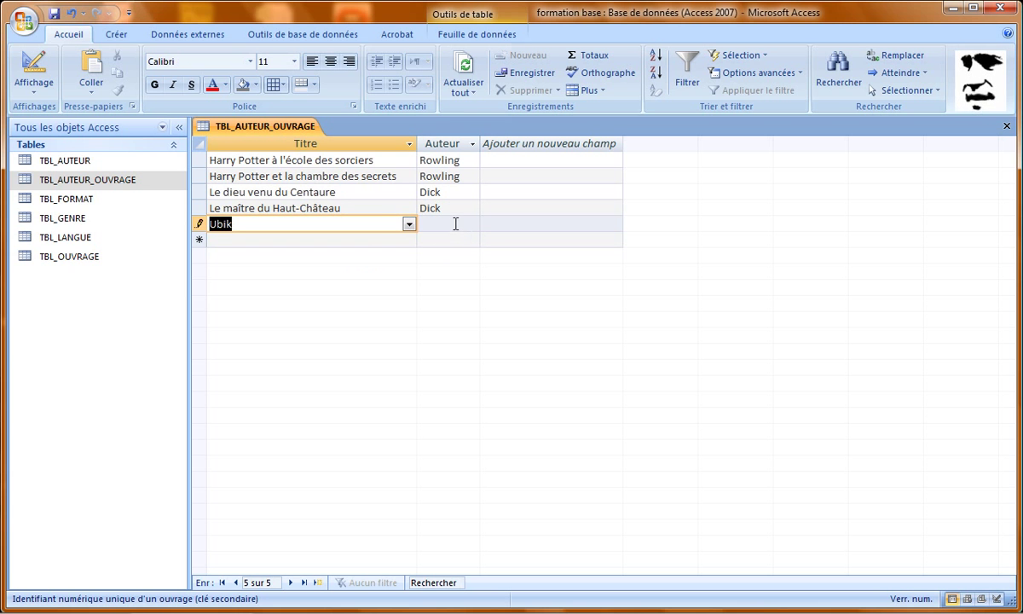
pyautogui.click(455, 223)
pyautogui.click(472, 223)
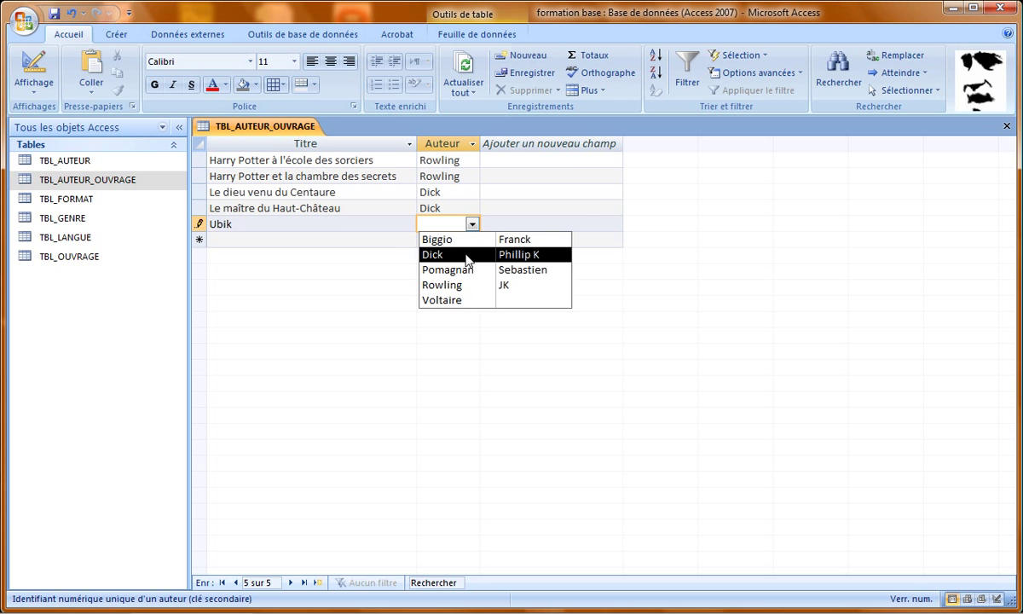
pyautogui.click(438, 254)
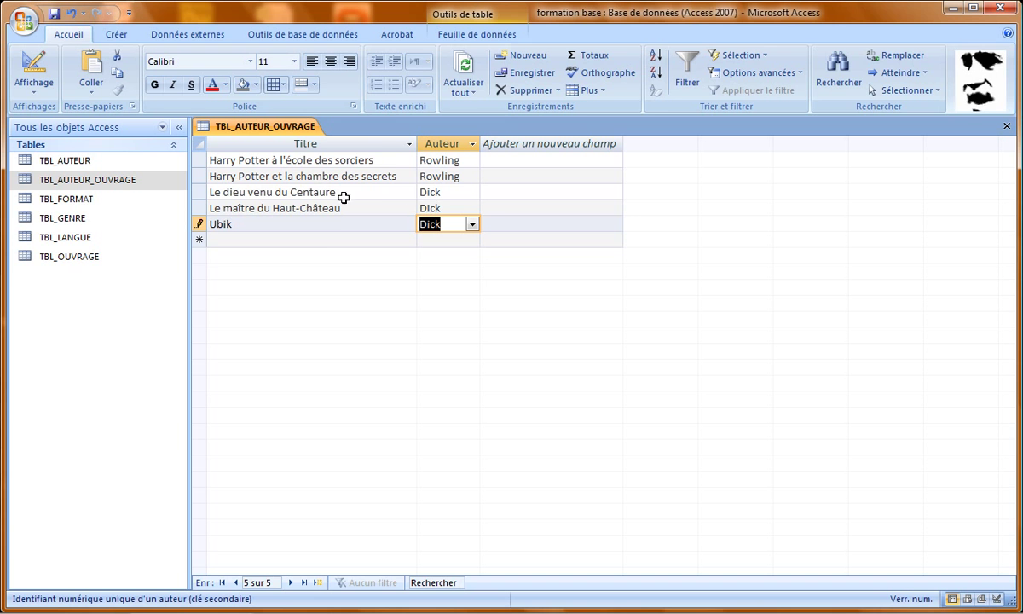
# Add a sixth record linking "Access 2007 , Maîtrisez les fonctions avancées" to the first author in the lookup list.
pyautogui.click(334, 240)
pyautogui.click(409, 241)
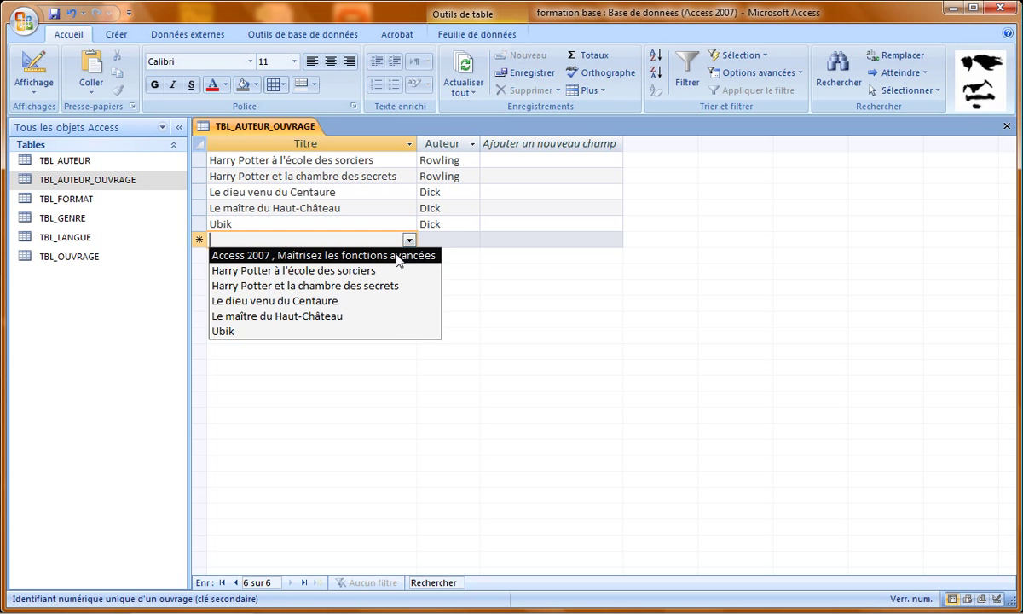
pyautogui.click(394, 255)
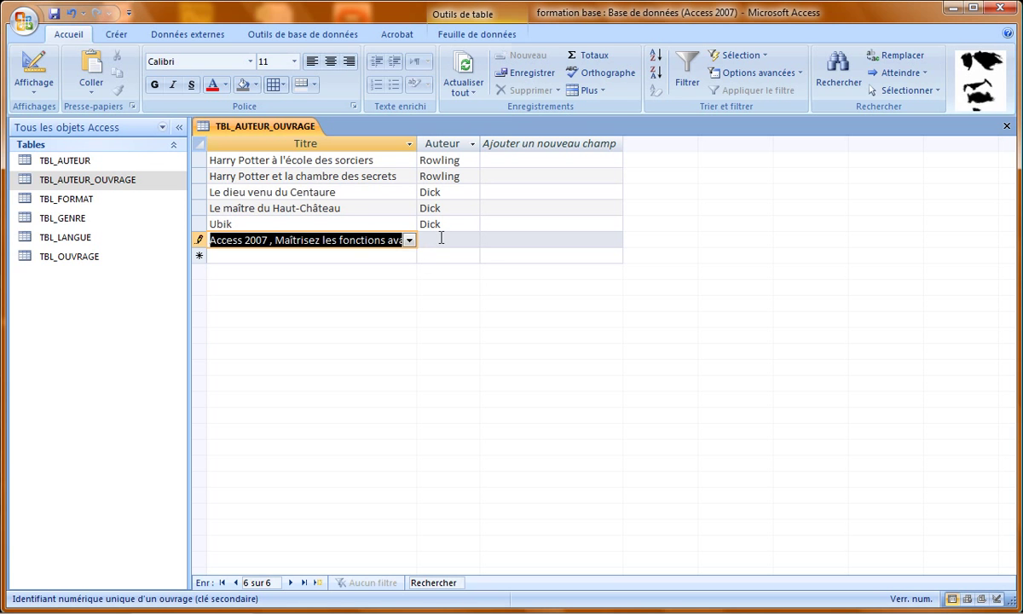
pyautogui.click(471, 237)
pyautogui.click(472, 242)
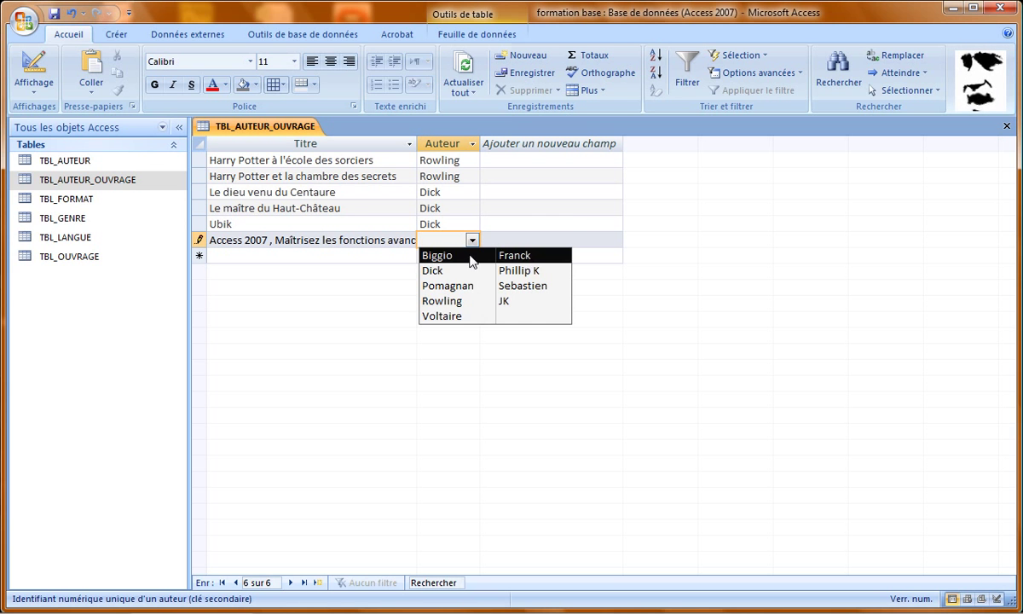
pyautogui.click(437, 255)
# Add a seventh record linking "Access 2007 , Maîtrisez les fonctions avancées" to its co-author, the third author in the lookup list.
pyautogui.click(393, 257)
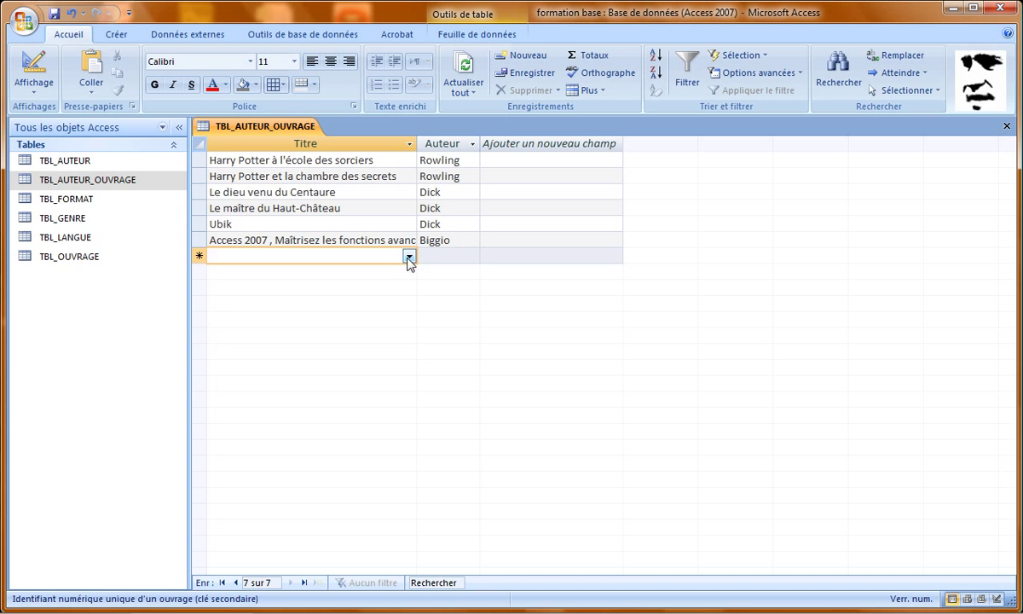
pyautogui.click(410, 257)
pyautogui.click(397, 273)
pyautogui.click(444, 257)
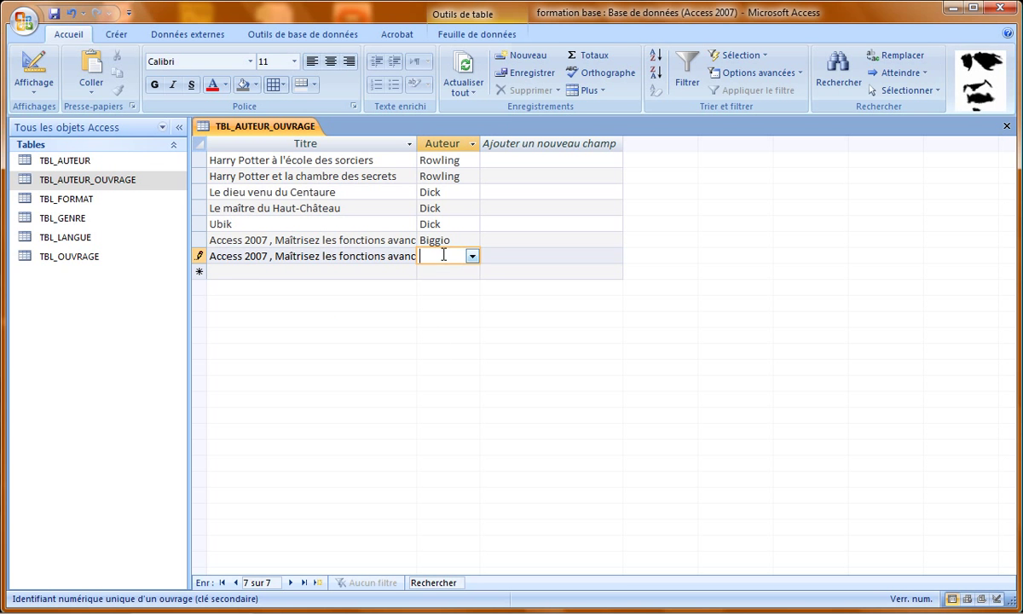
pyautogui.click(471, 256)
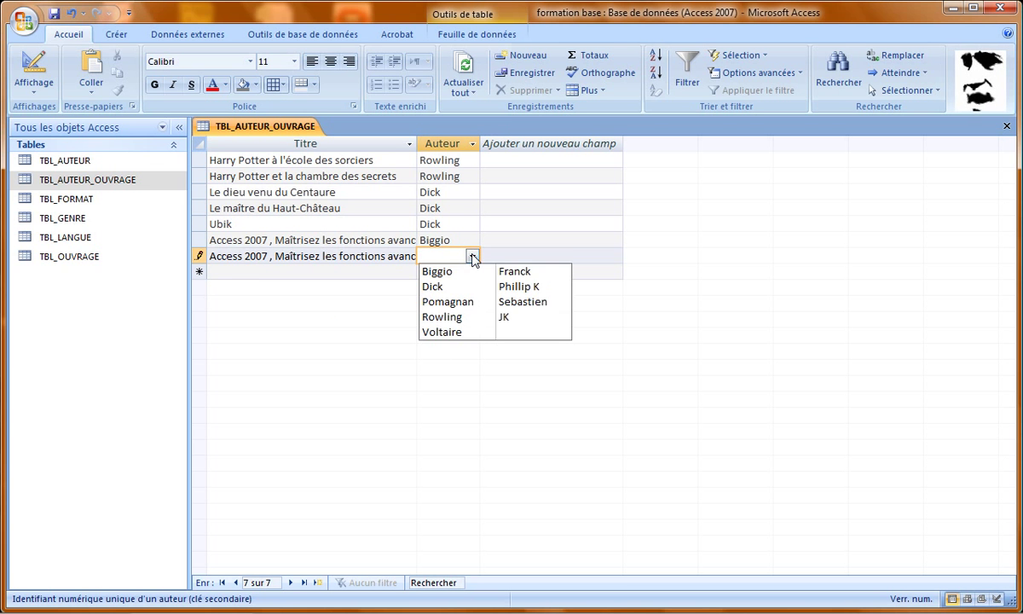
pyautogui.click(481, 300)
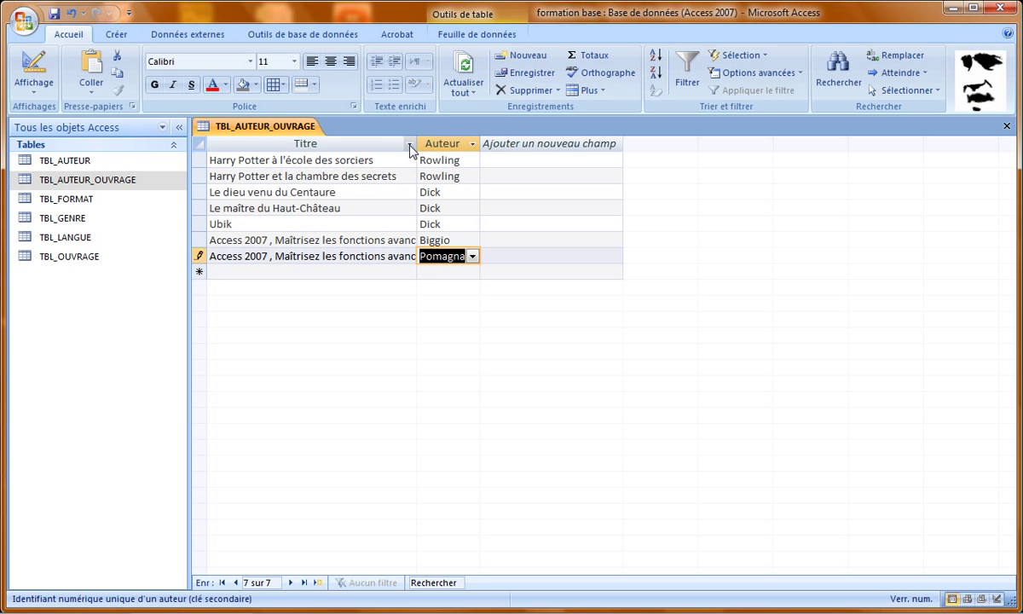
# Fit the Titre and Auteur column widths to their contents, and close TBL_AUTEUR_OUVRAGE, saving its layout.
pyautogui.moveTo(419, 142); pyautogui.dragTo(680, 160)
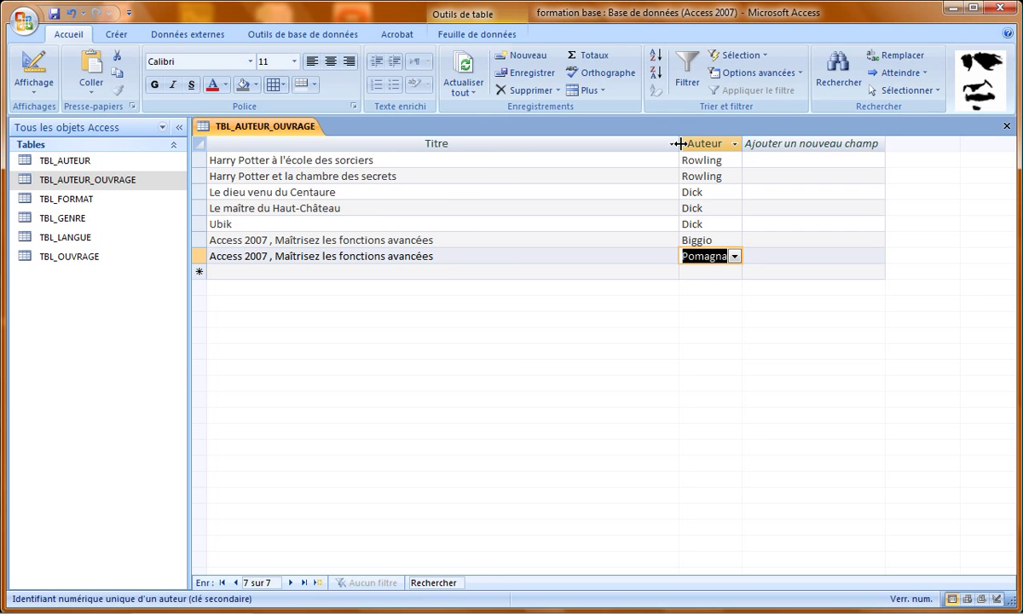
pyautogui.doubleClick(679, 143)
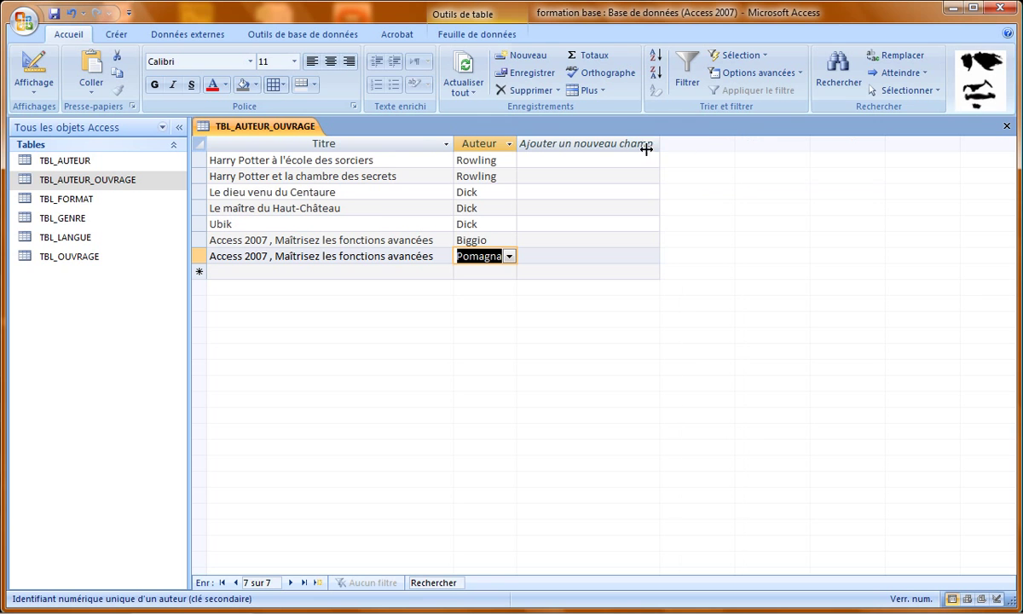
pyautogui.doubleClick(517, 144)
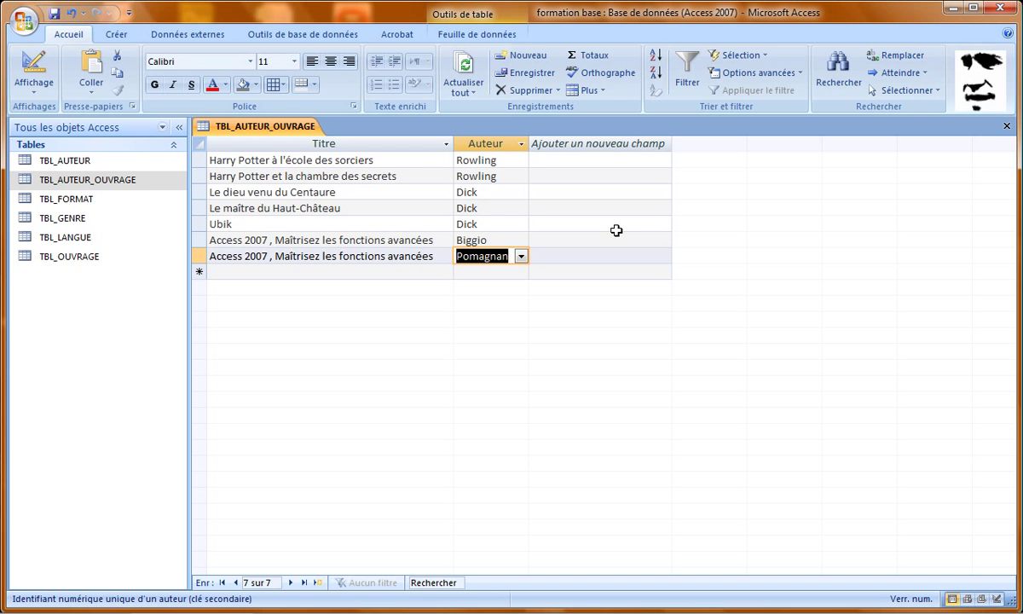
pyautogui.click(1007, 127)
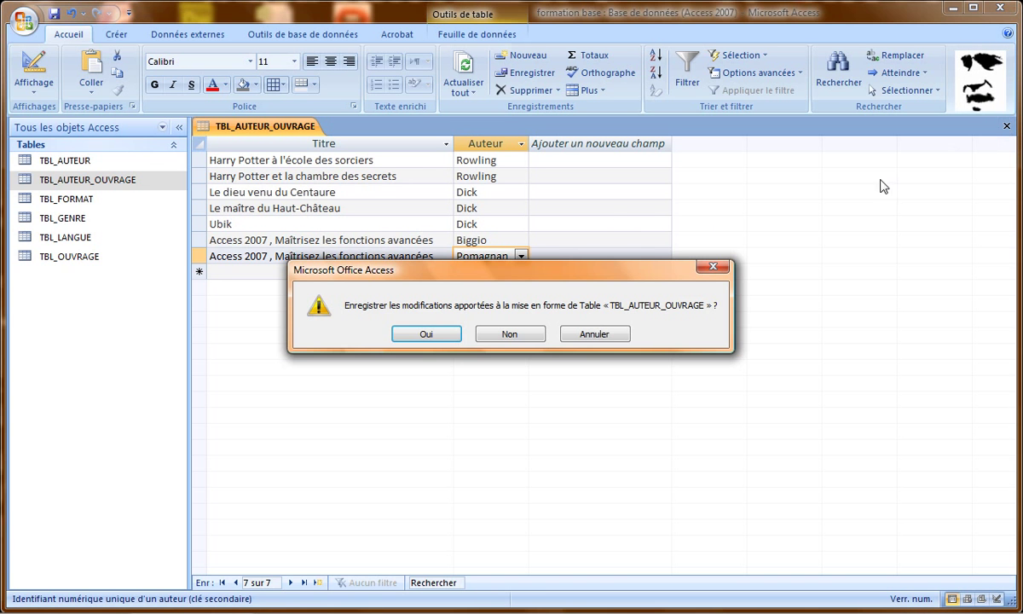
pyautogui.click(426, 334)
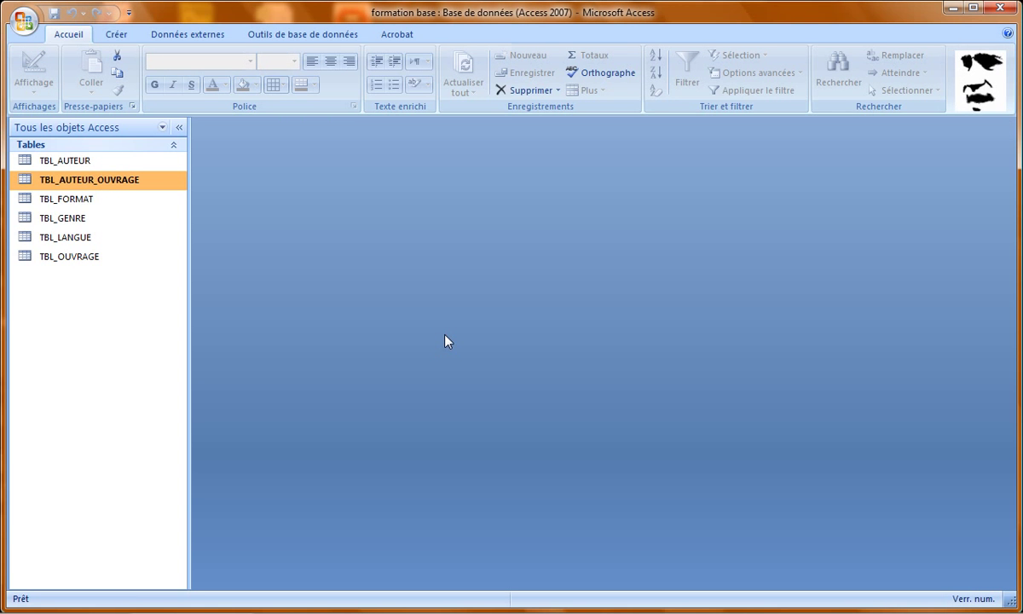